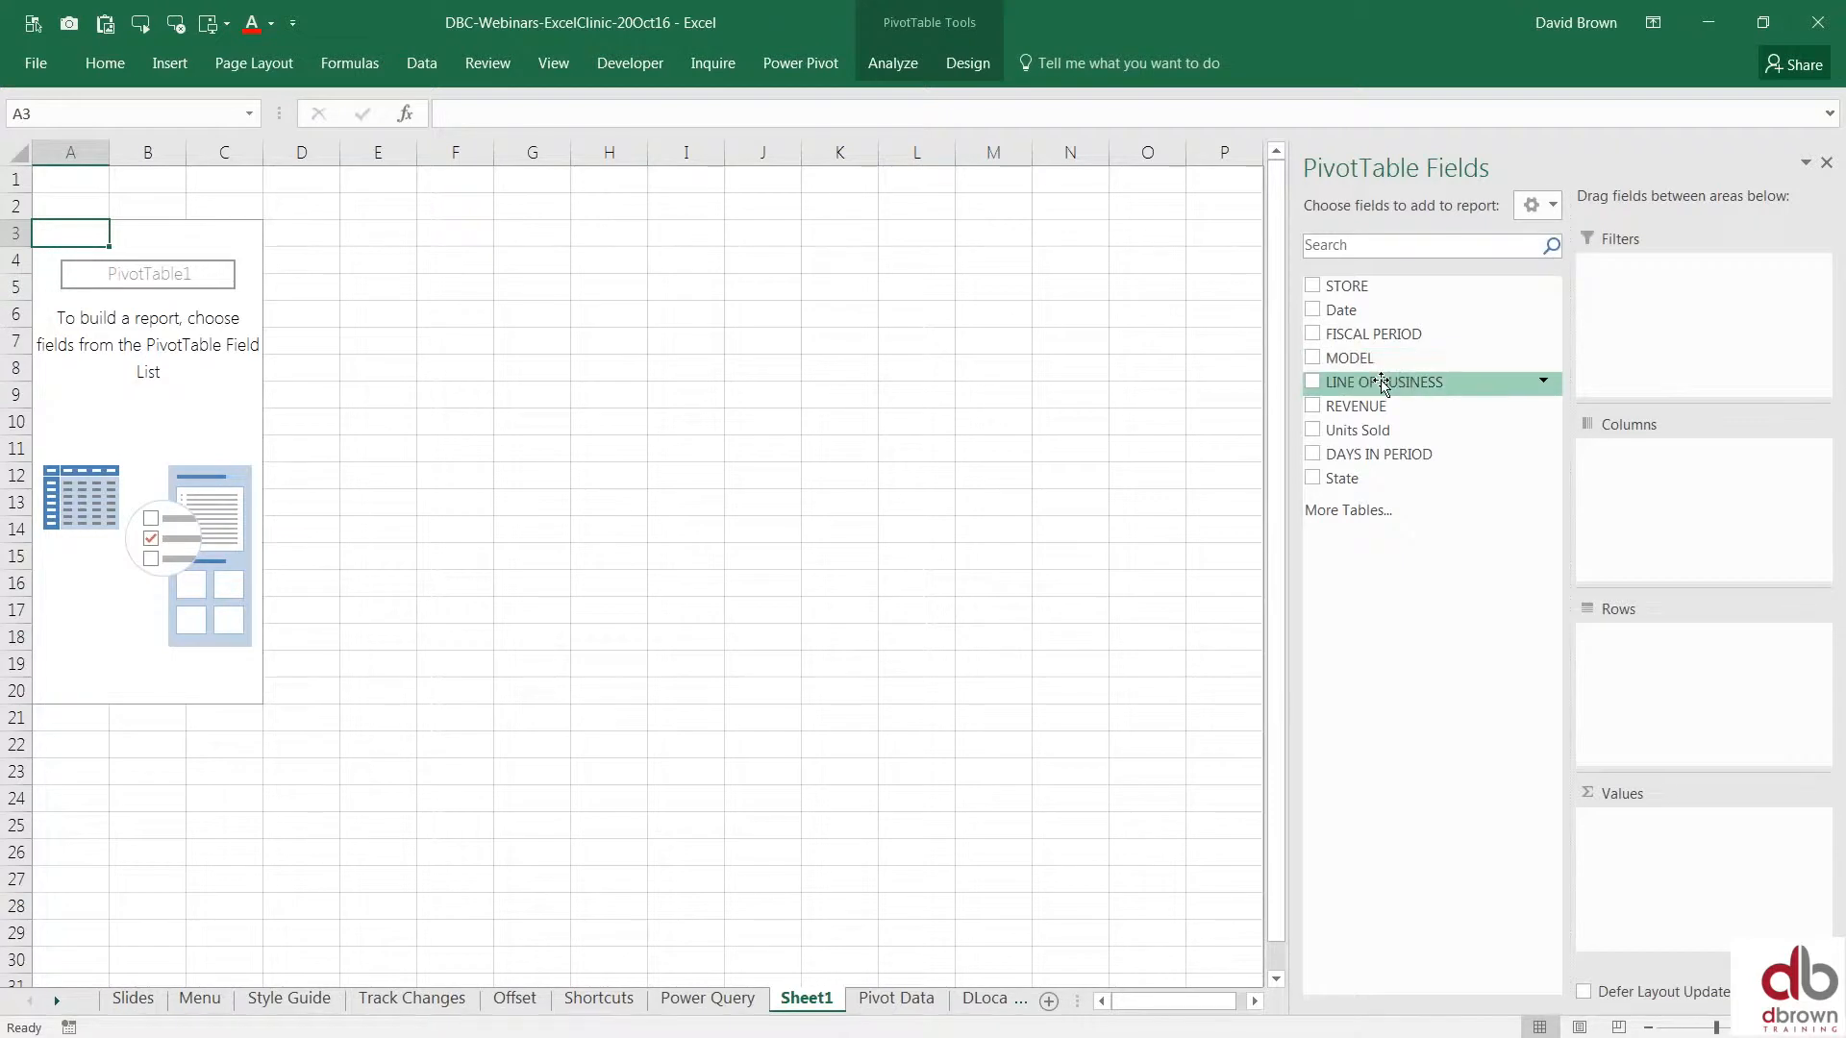
Lay out the pivot table with MODEL as rows, State as columns, summed REVENUE as values and LINE OF BUSINESS as report filter.
drag(1343, 366, 1637, 671)
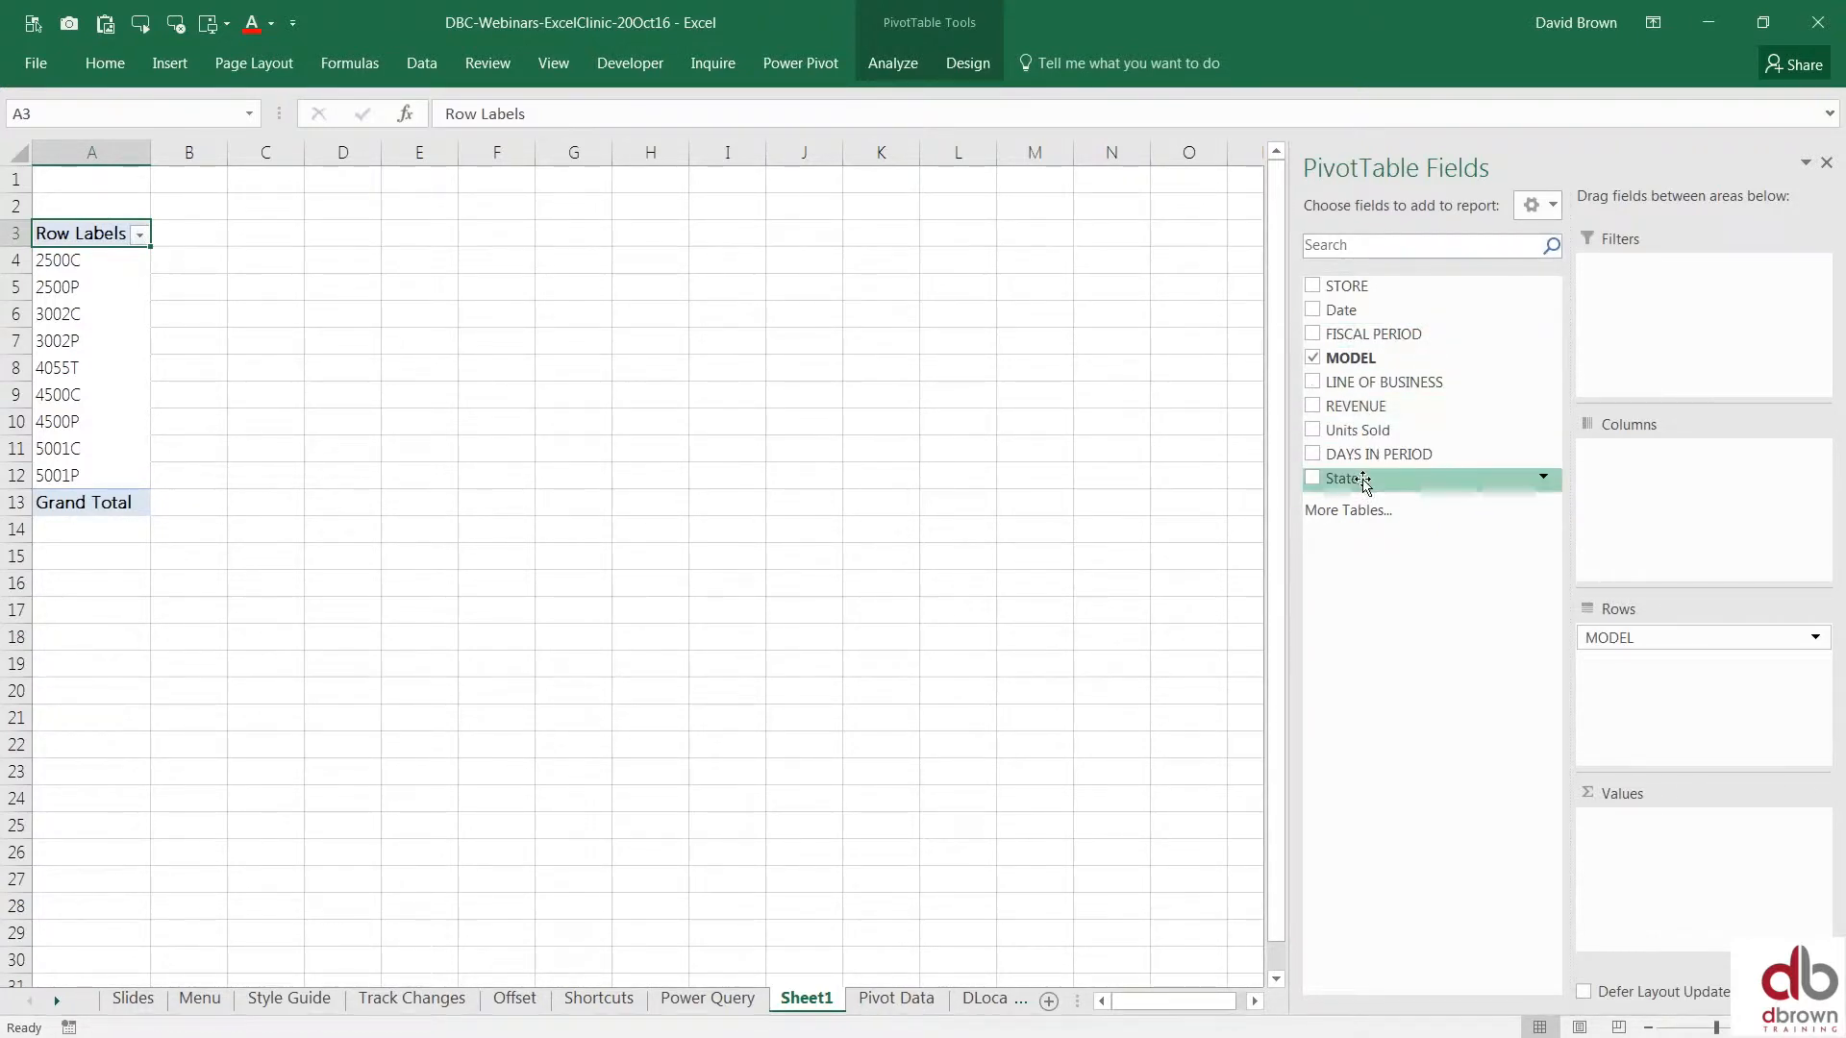
drag(1372, 486, 1671, 501)
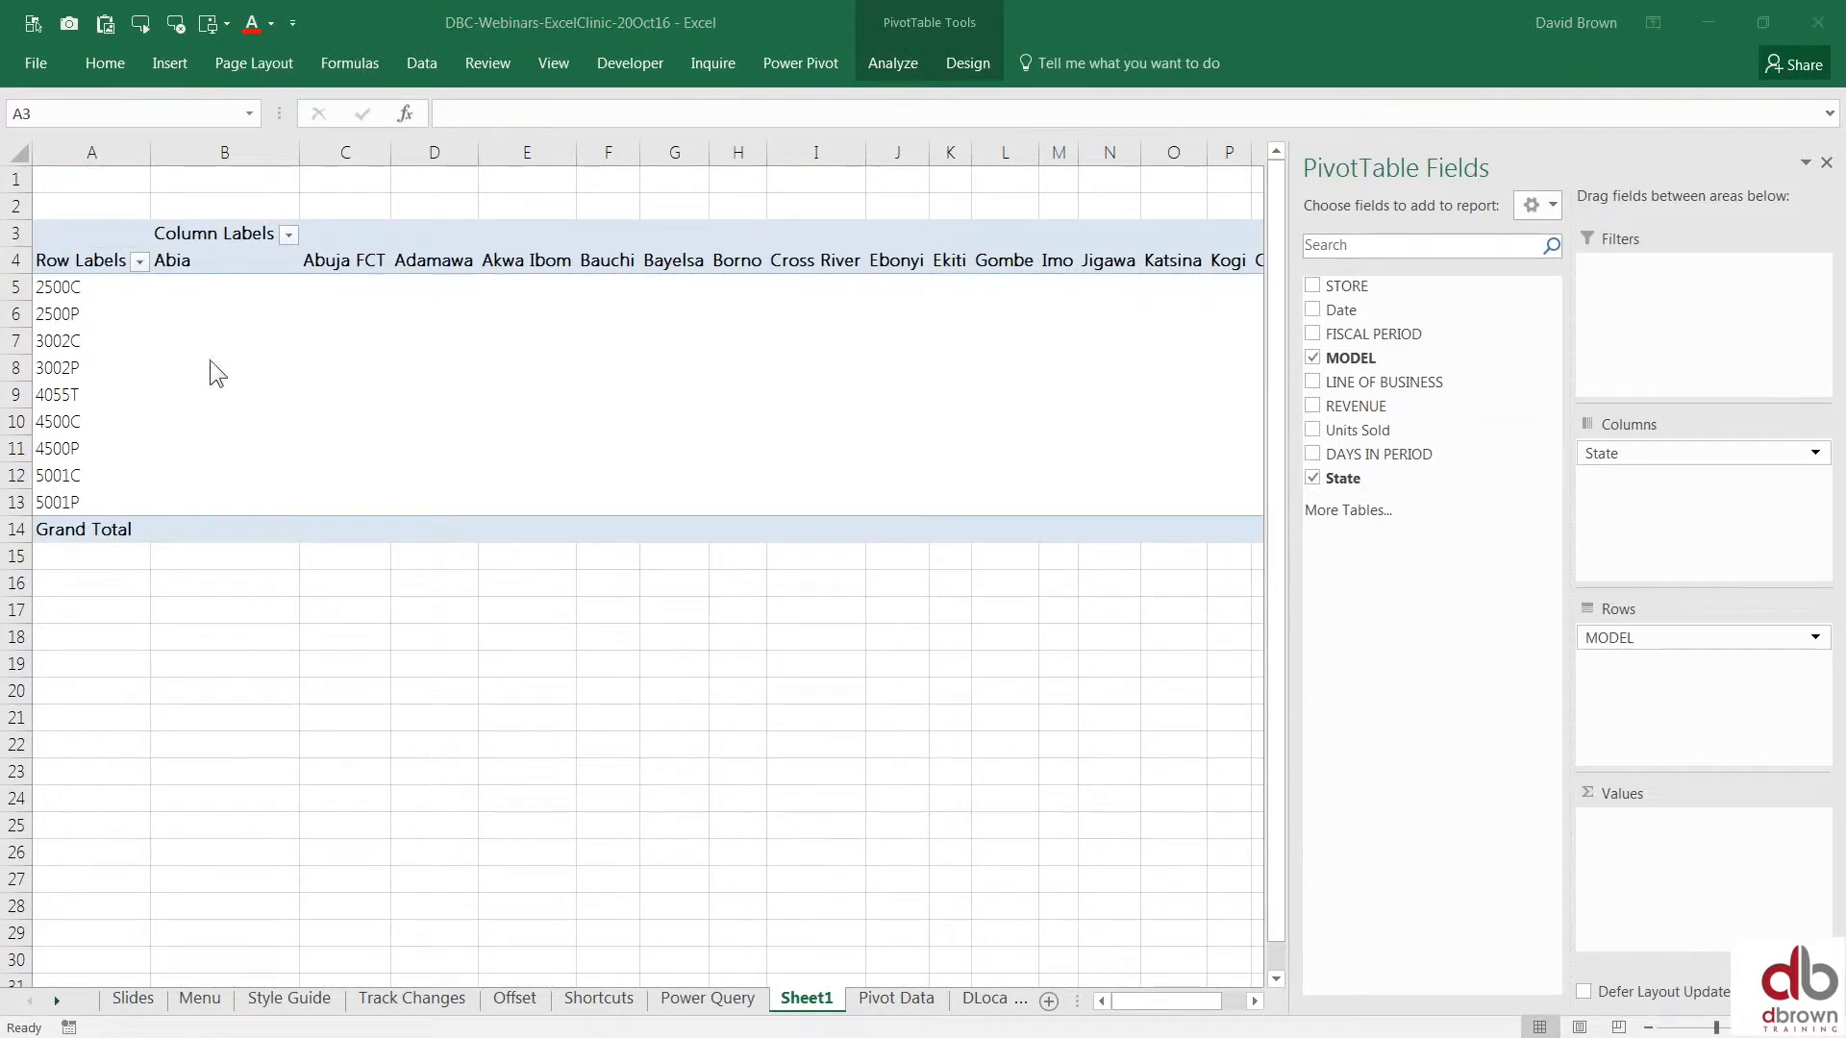
click(91, 233)
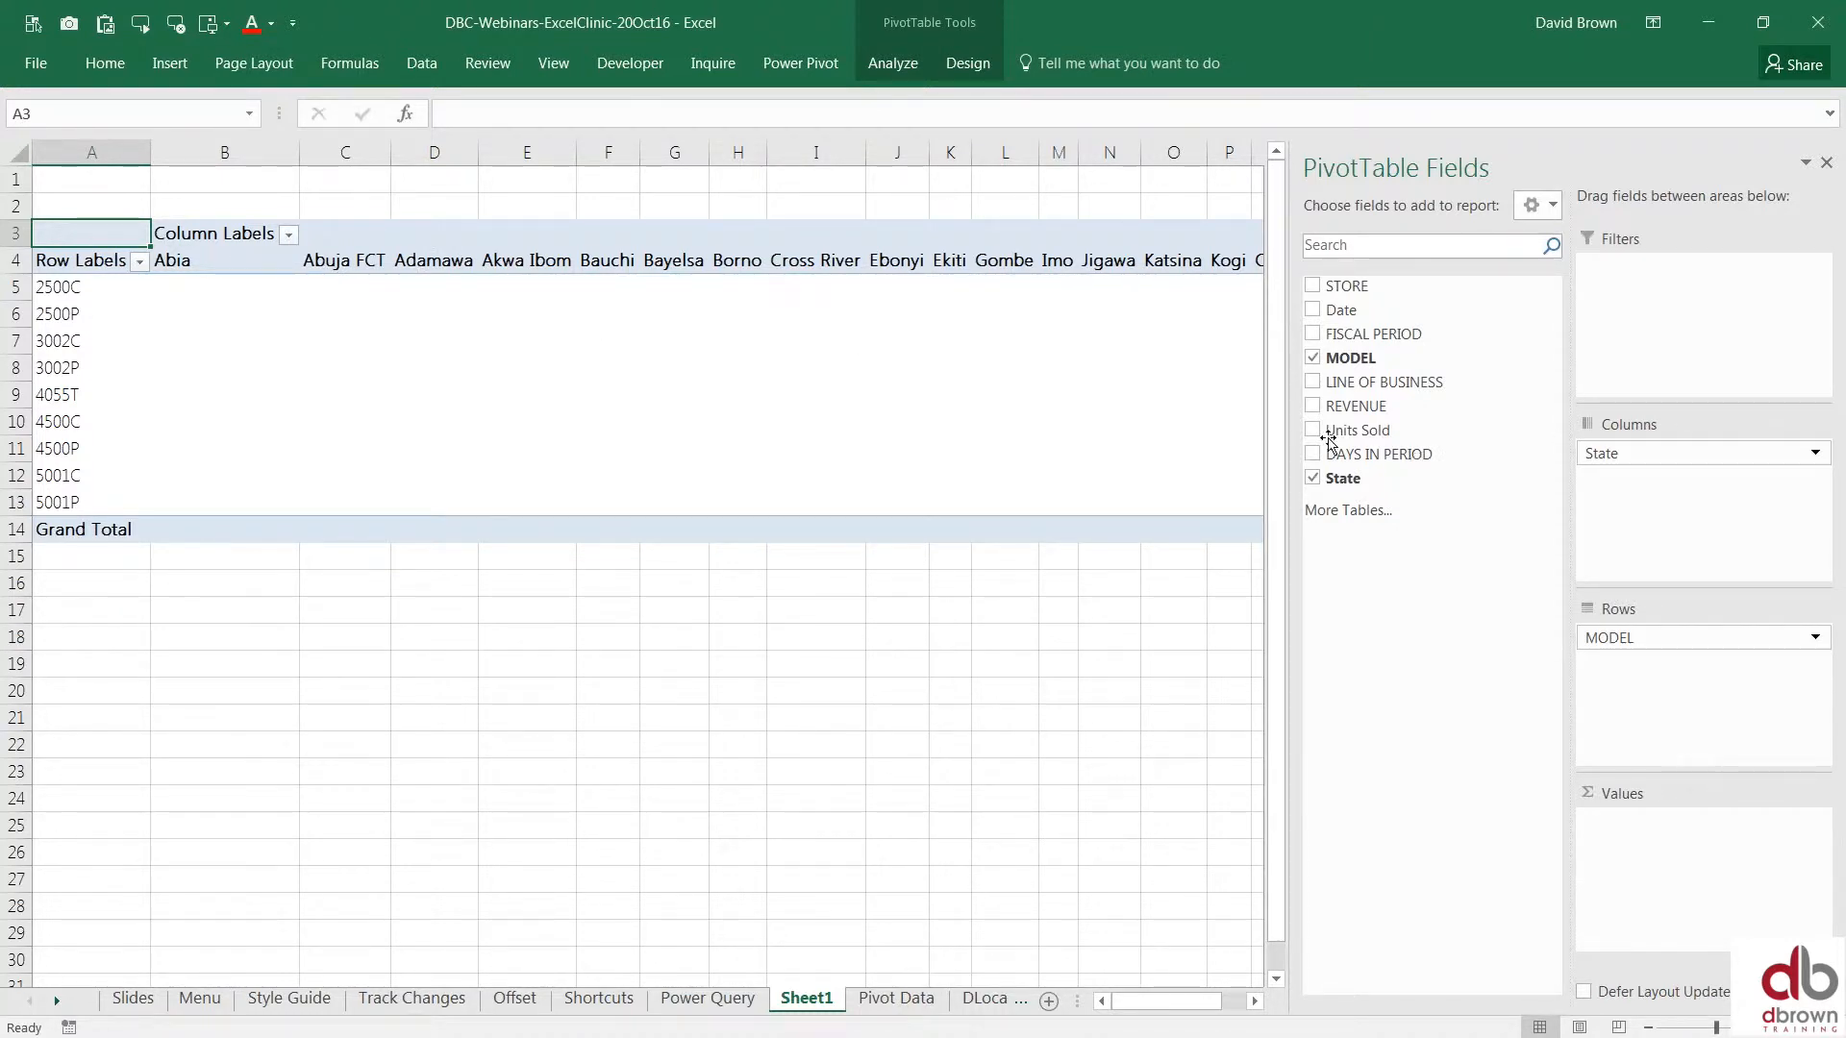
drag(1315, 408, 1656, 861)
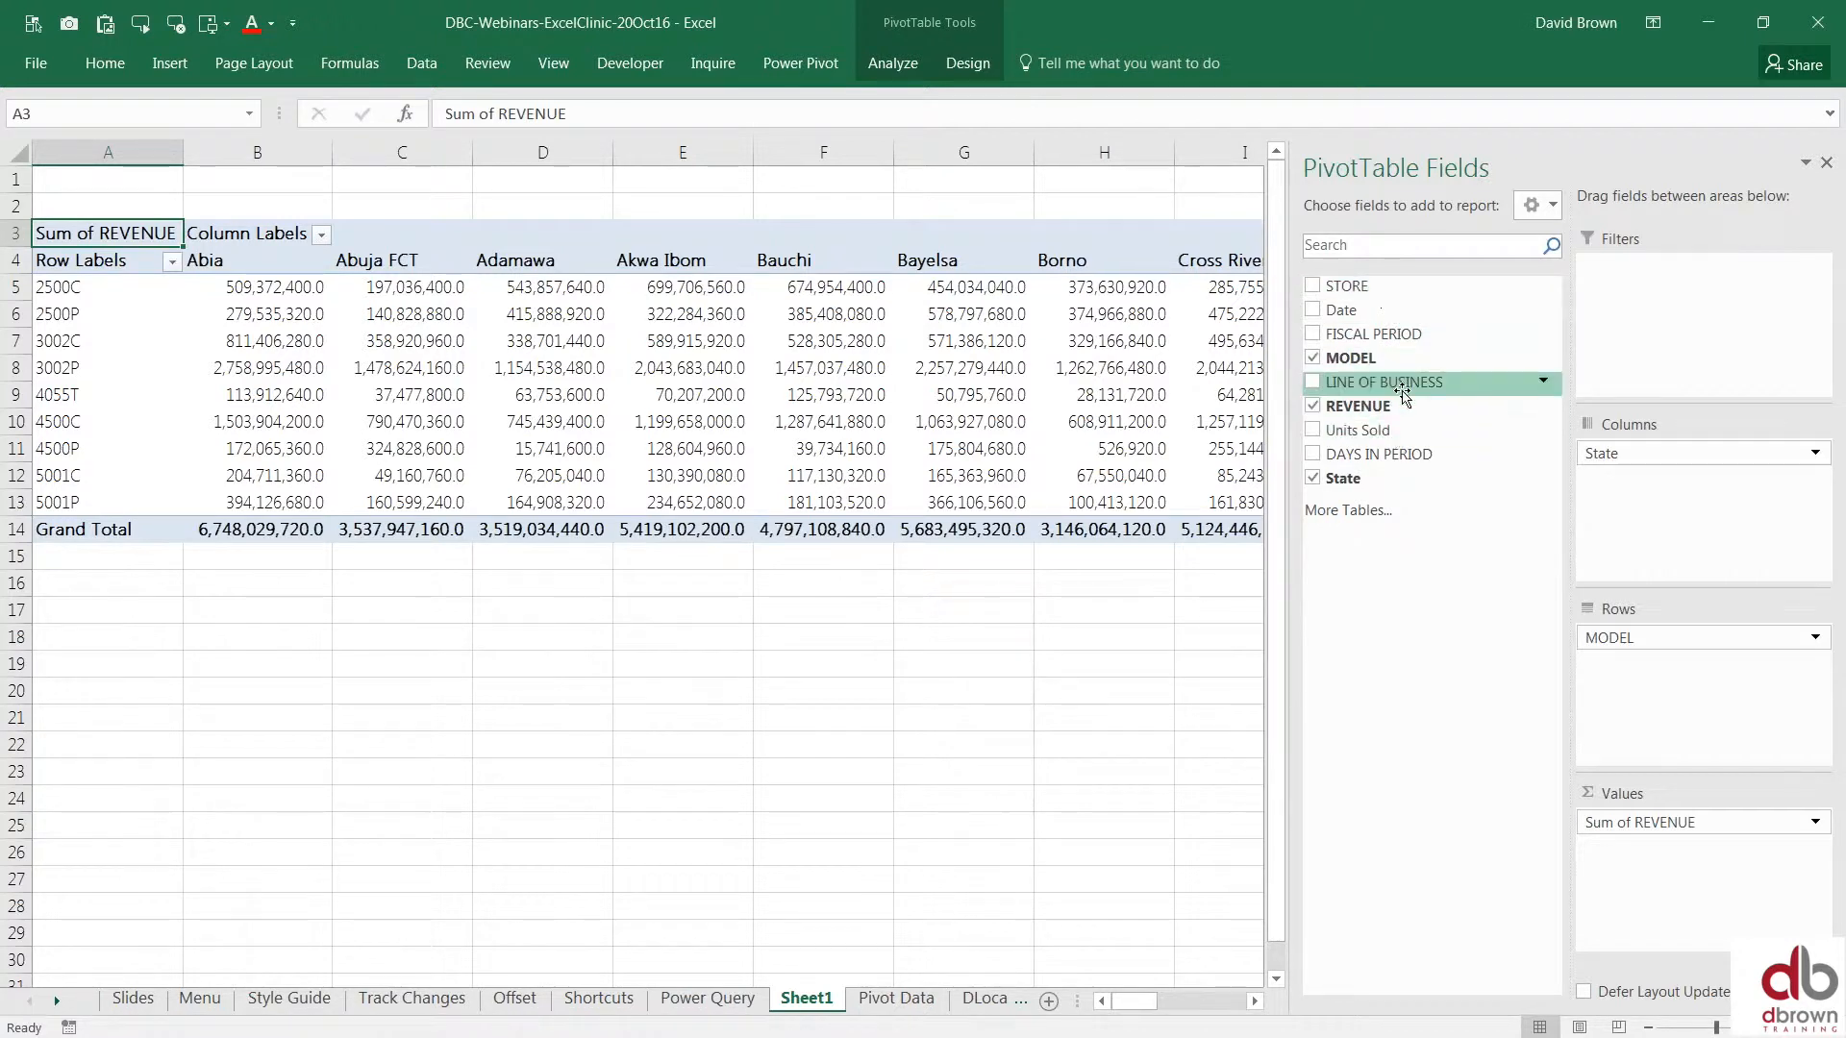
drag(1403, 394, 1670, 346)
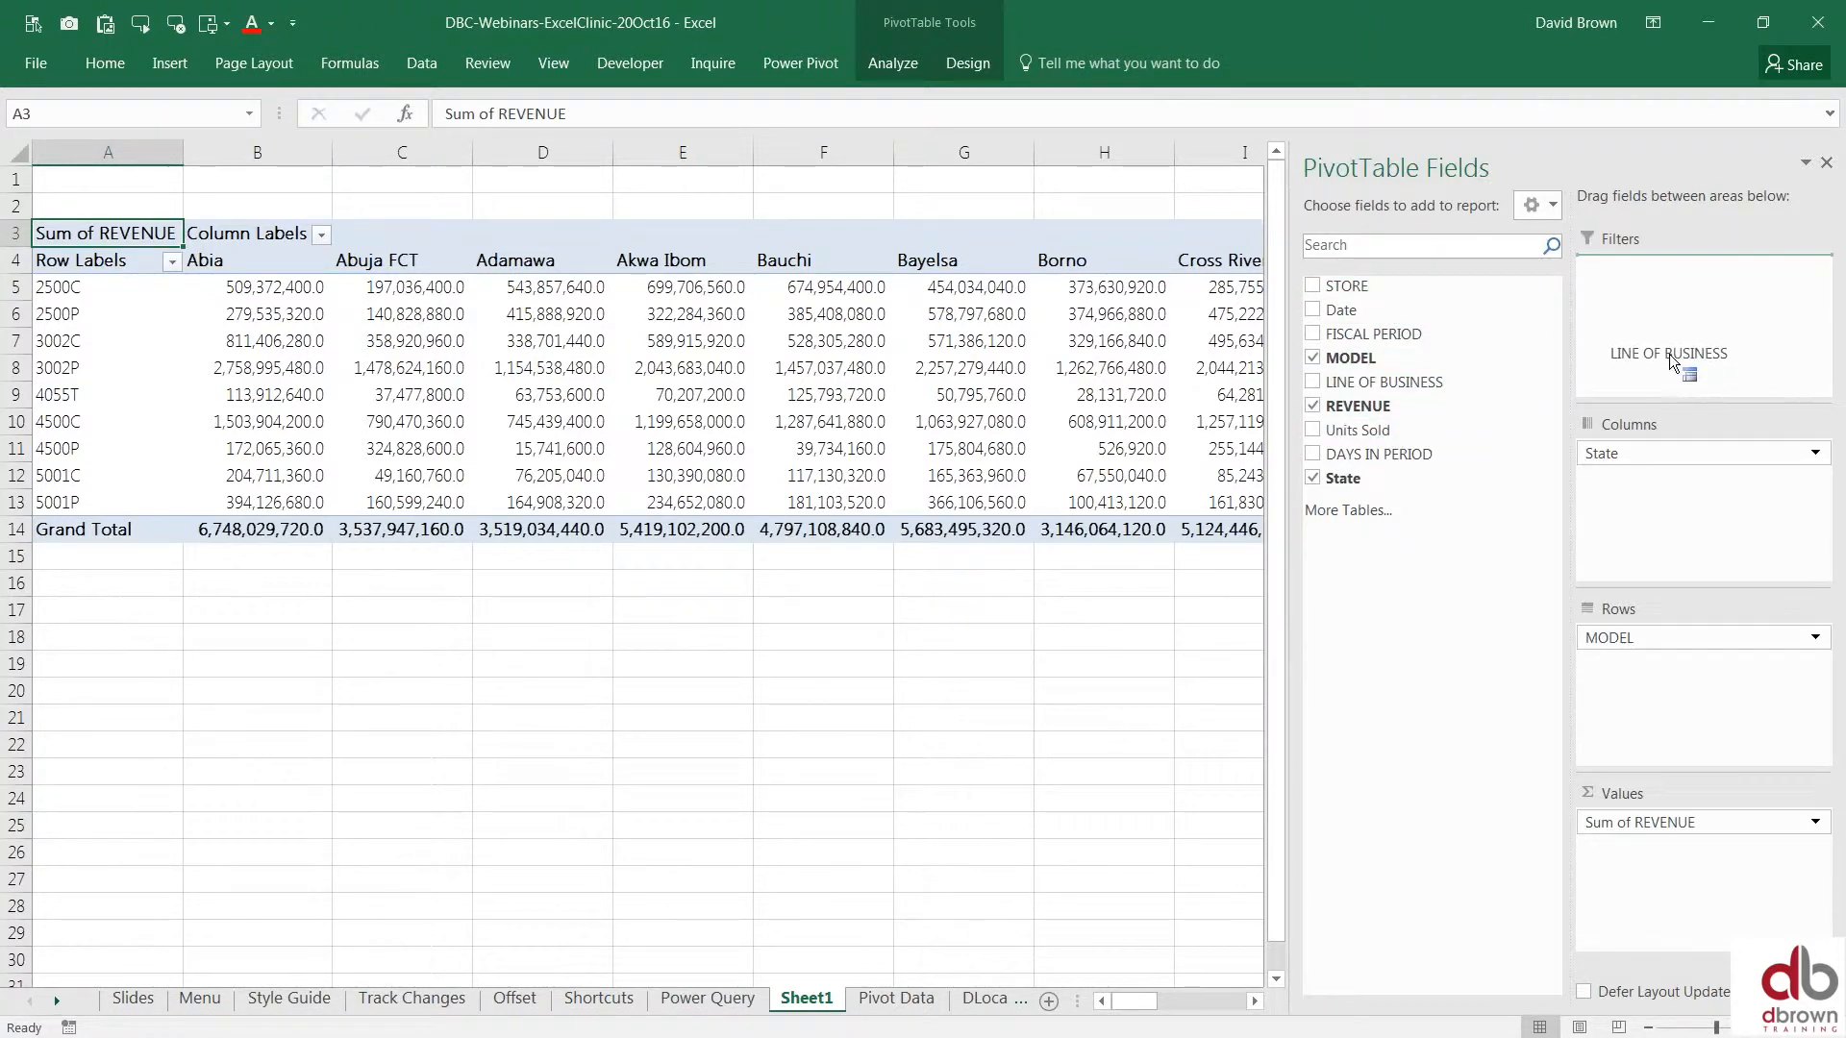
mouse_move(1692, 371)
mouse_down()
mouse_move(1683, 340)
mouse_move(1698, 342)
mouse_up()
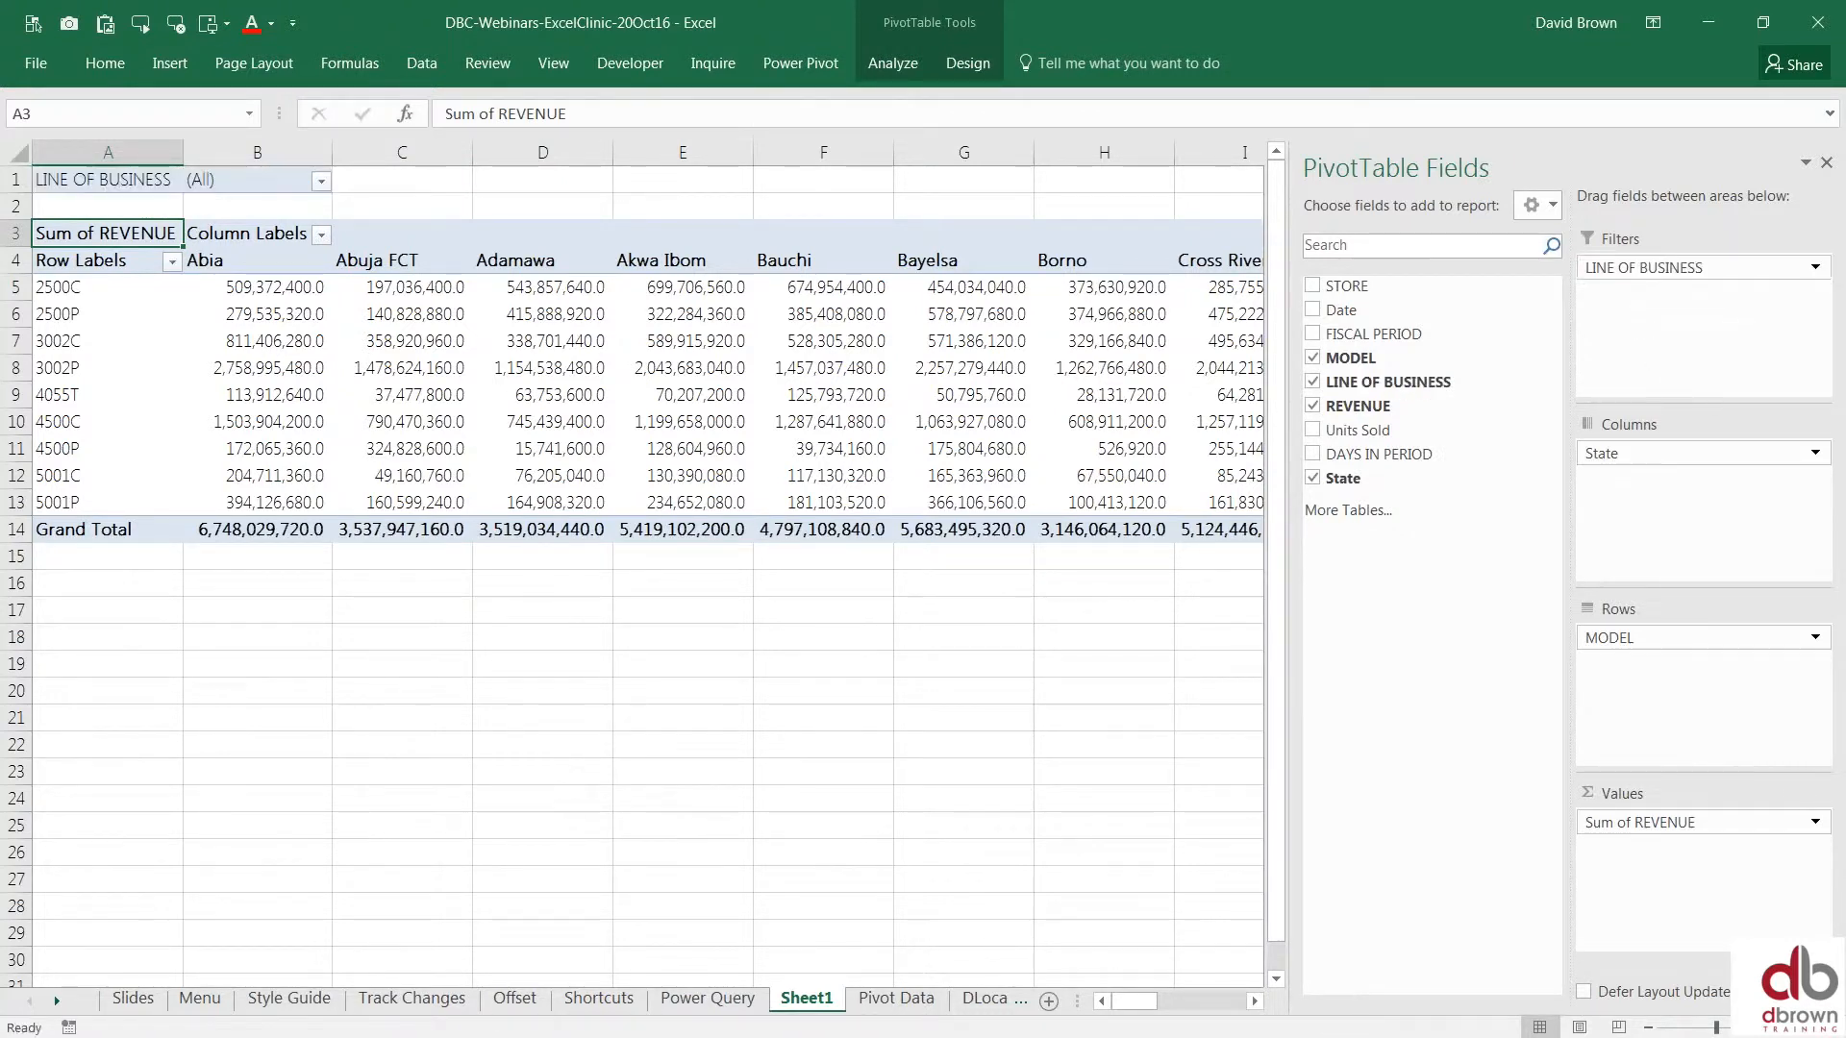
Filter the pivot table's LINE OF BUSINESS to Parts.
click(321, 181)
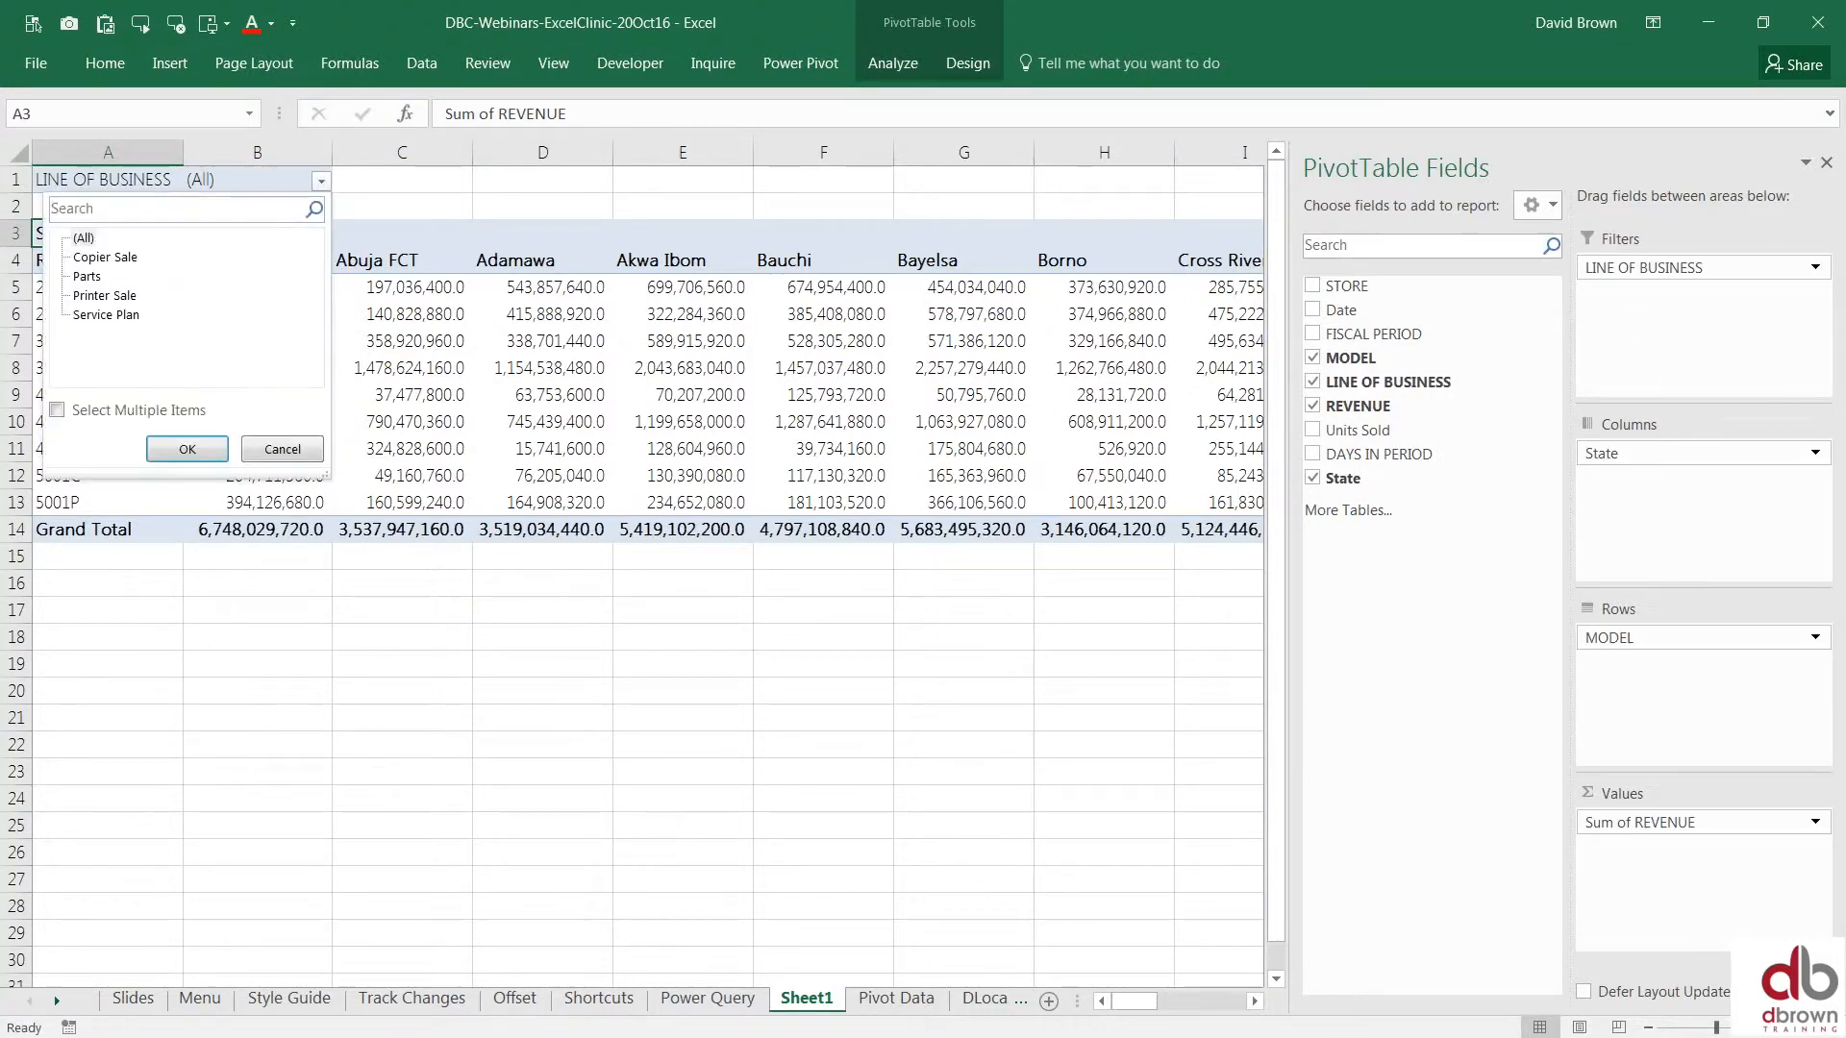
click(86, 277)
click(187, 450)
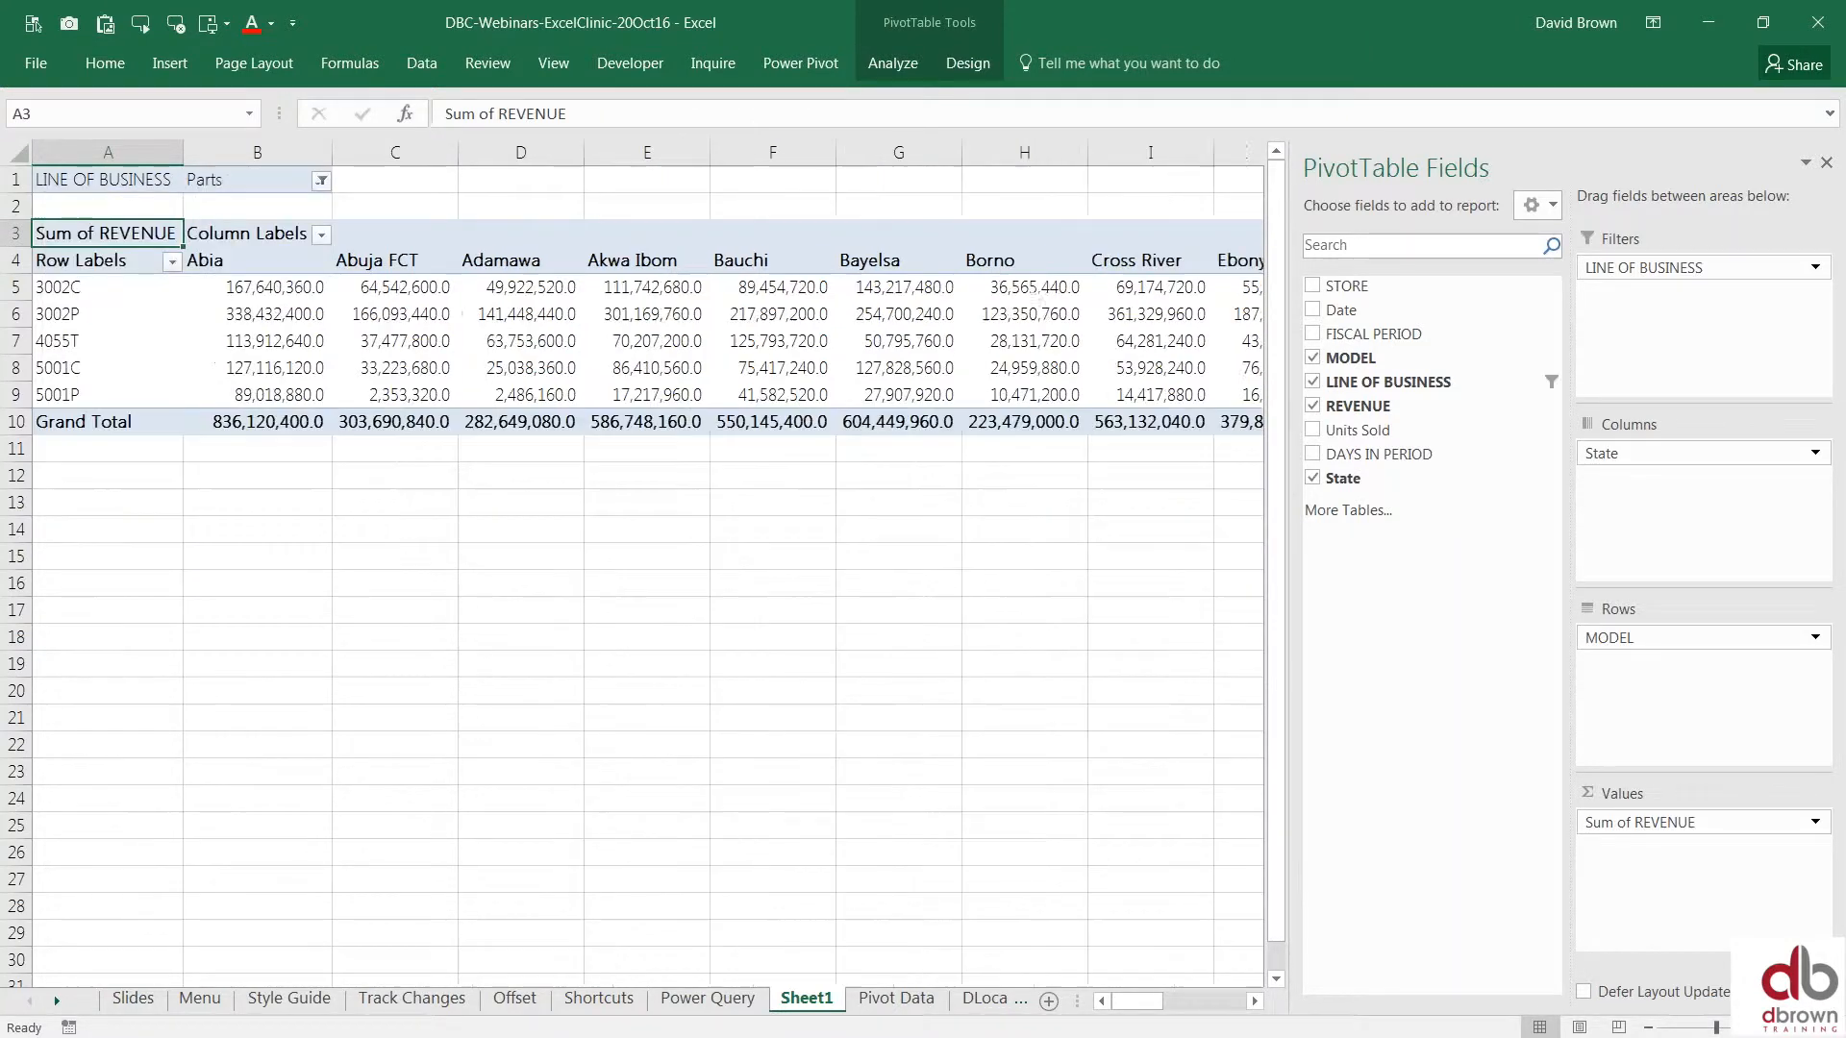
Switch the LINE OF BUSINESS report filter to Service Plan.
click(321, 183)
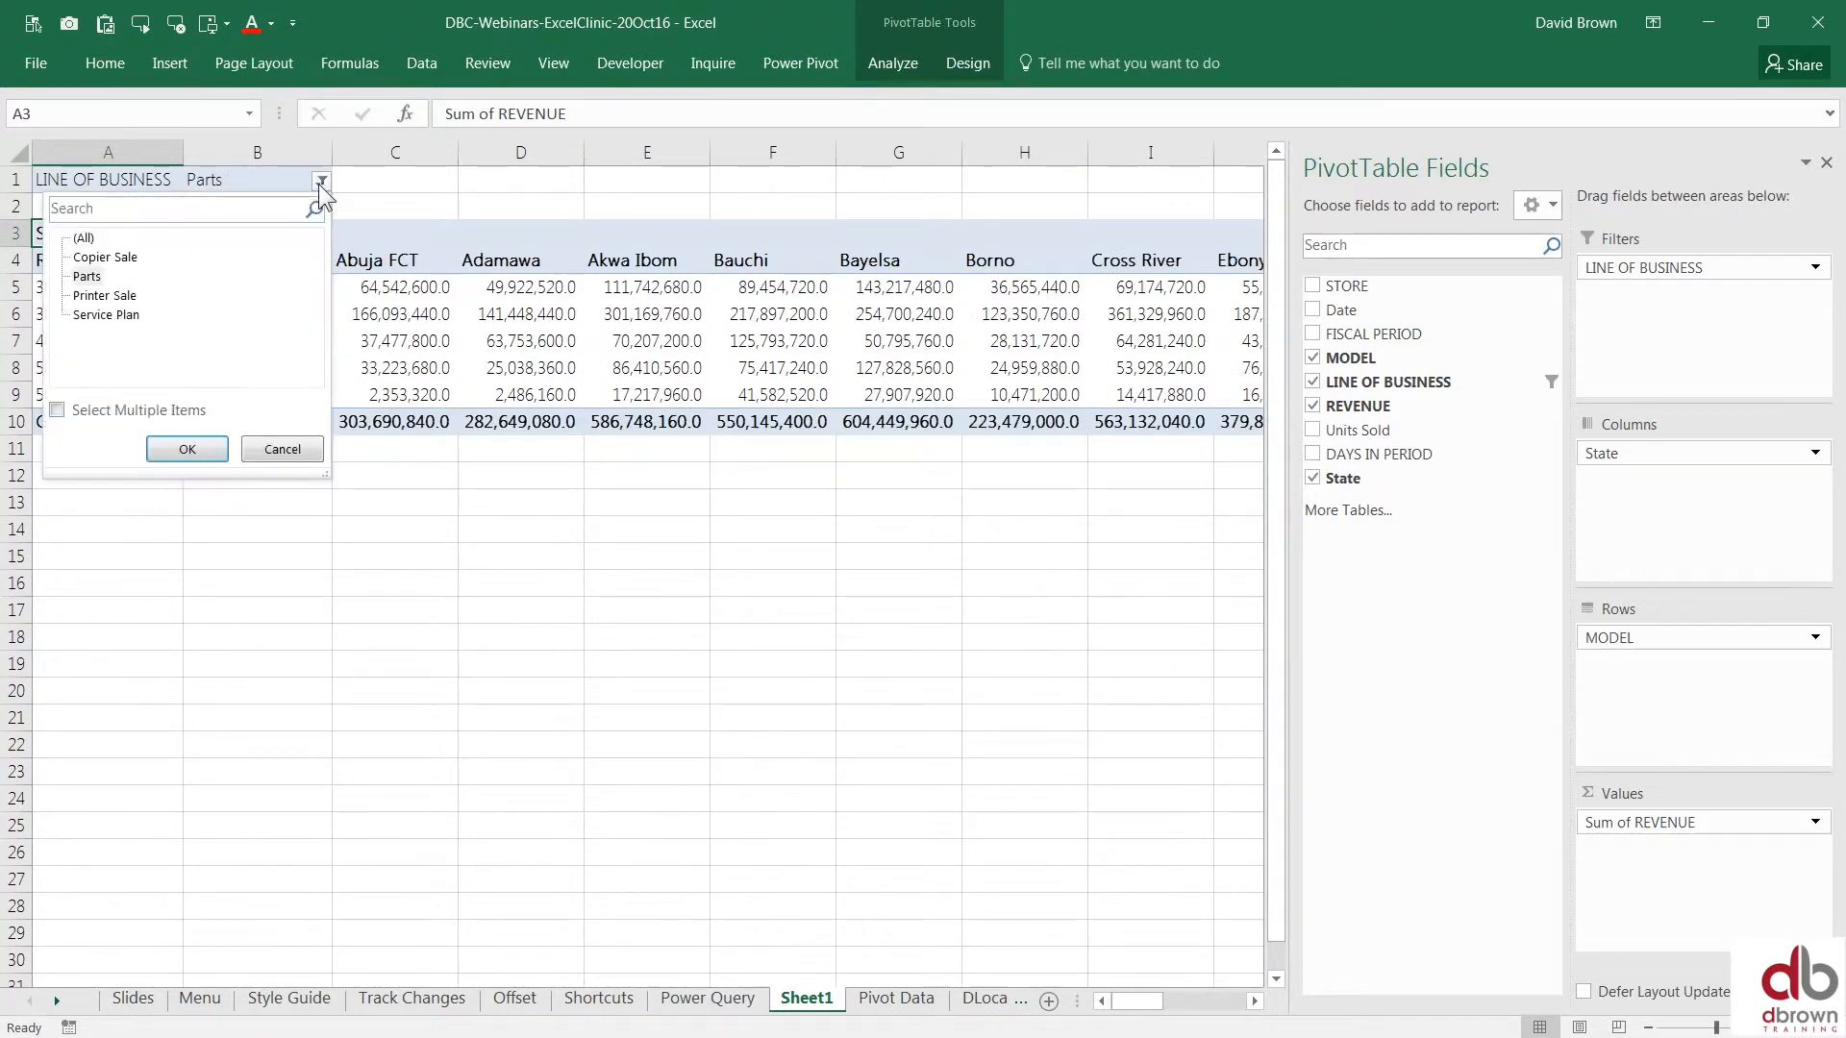
click(88, 318)
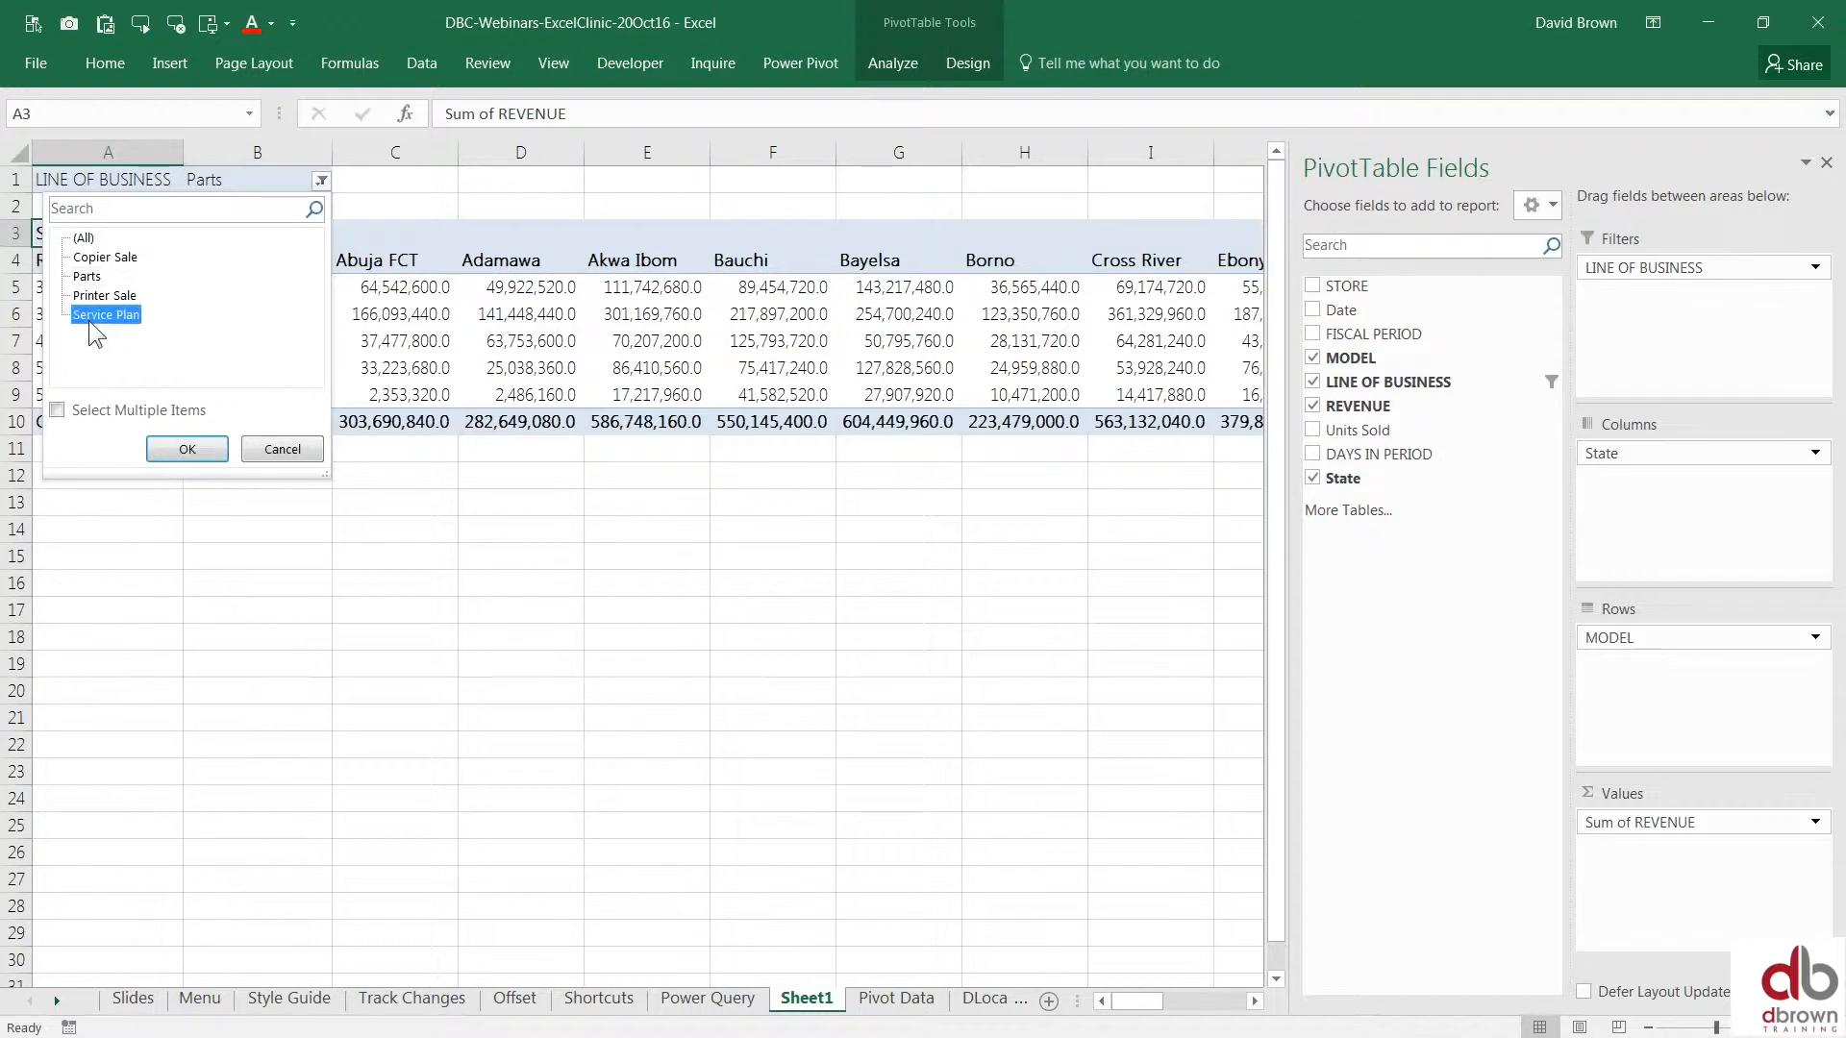
click(160, 450)
click(431, 316)
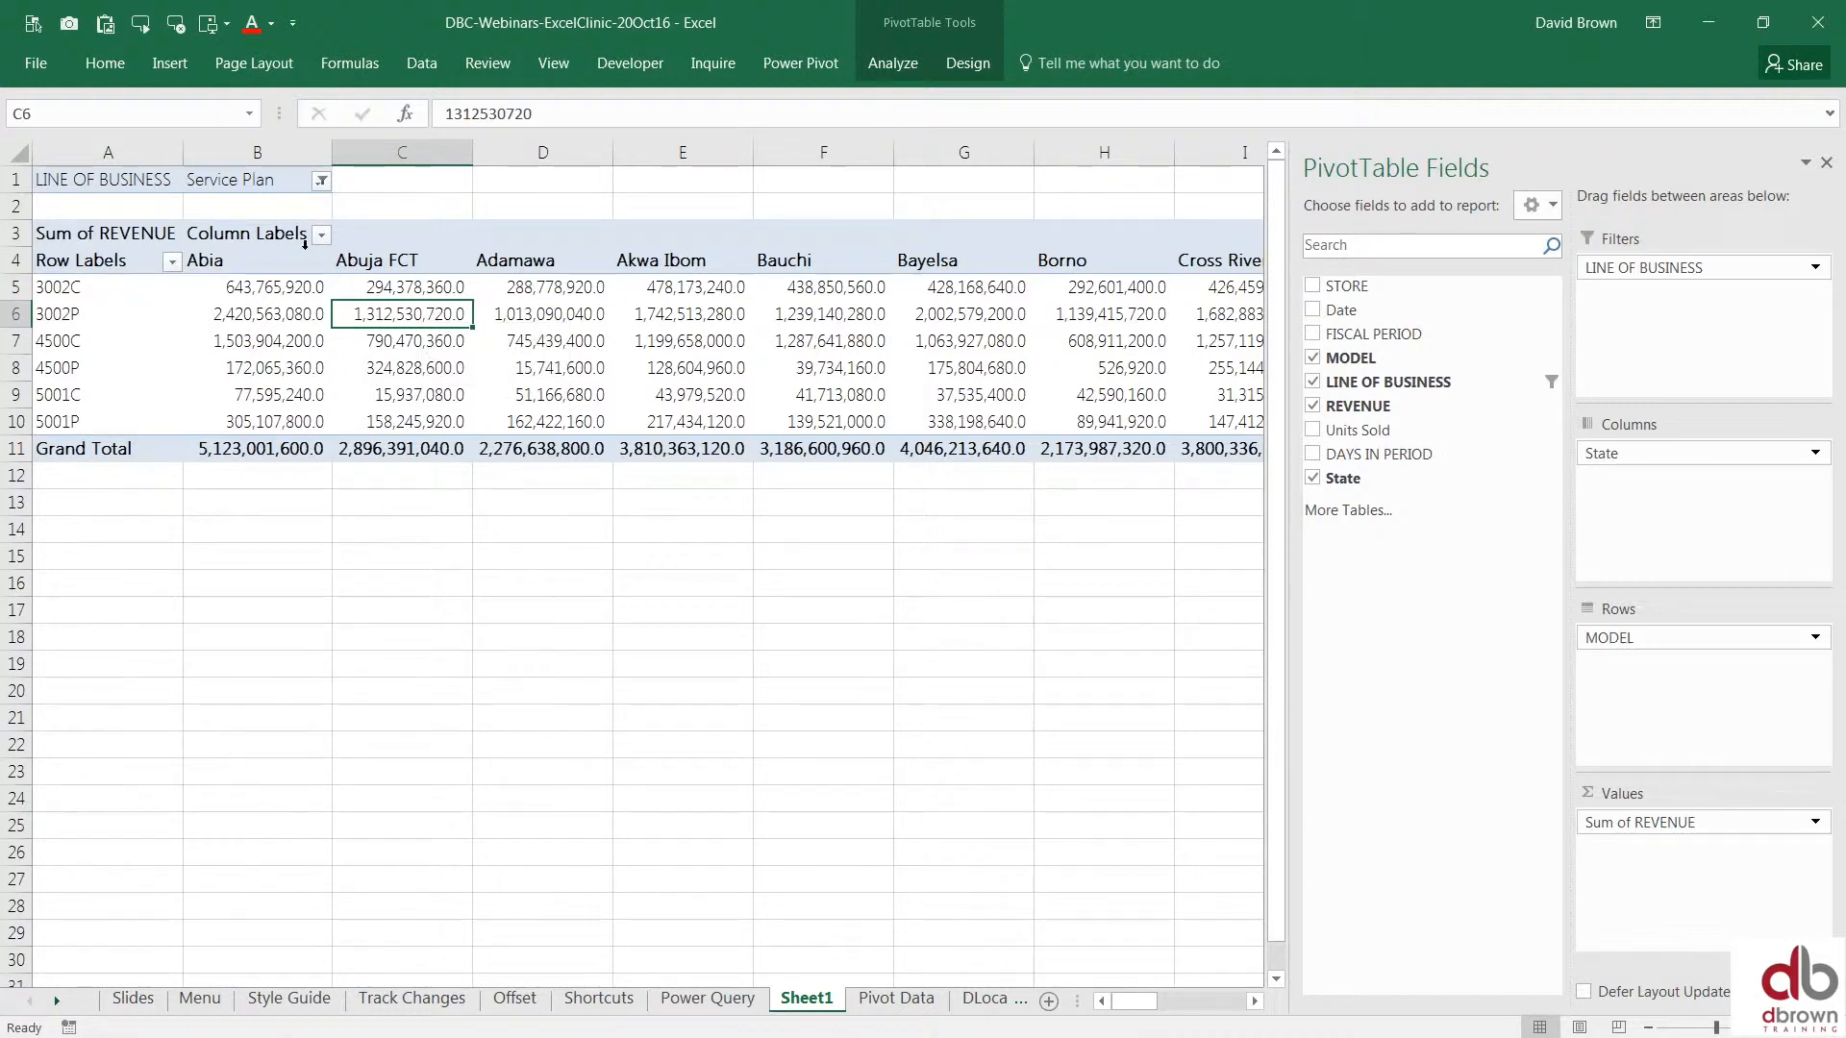
Reset the LINE OF BUSINESS report filter to (All).
click(320, 181)
click(87, 237)
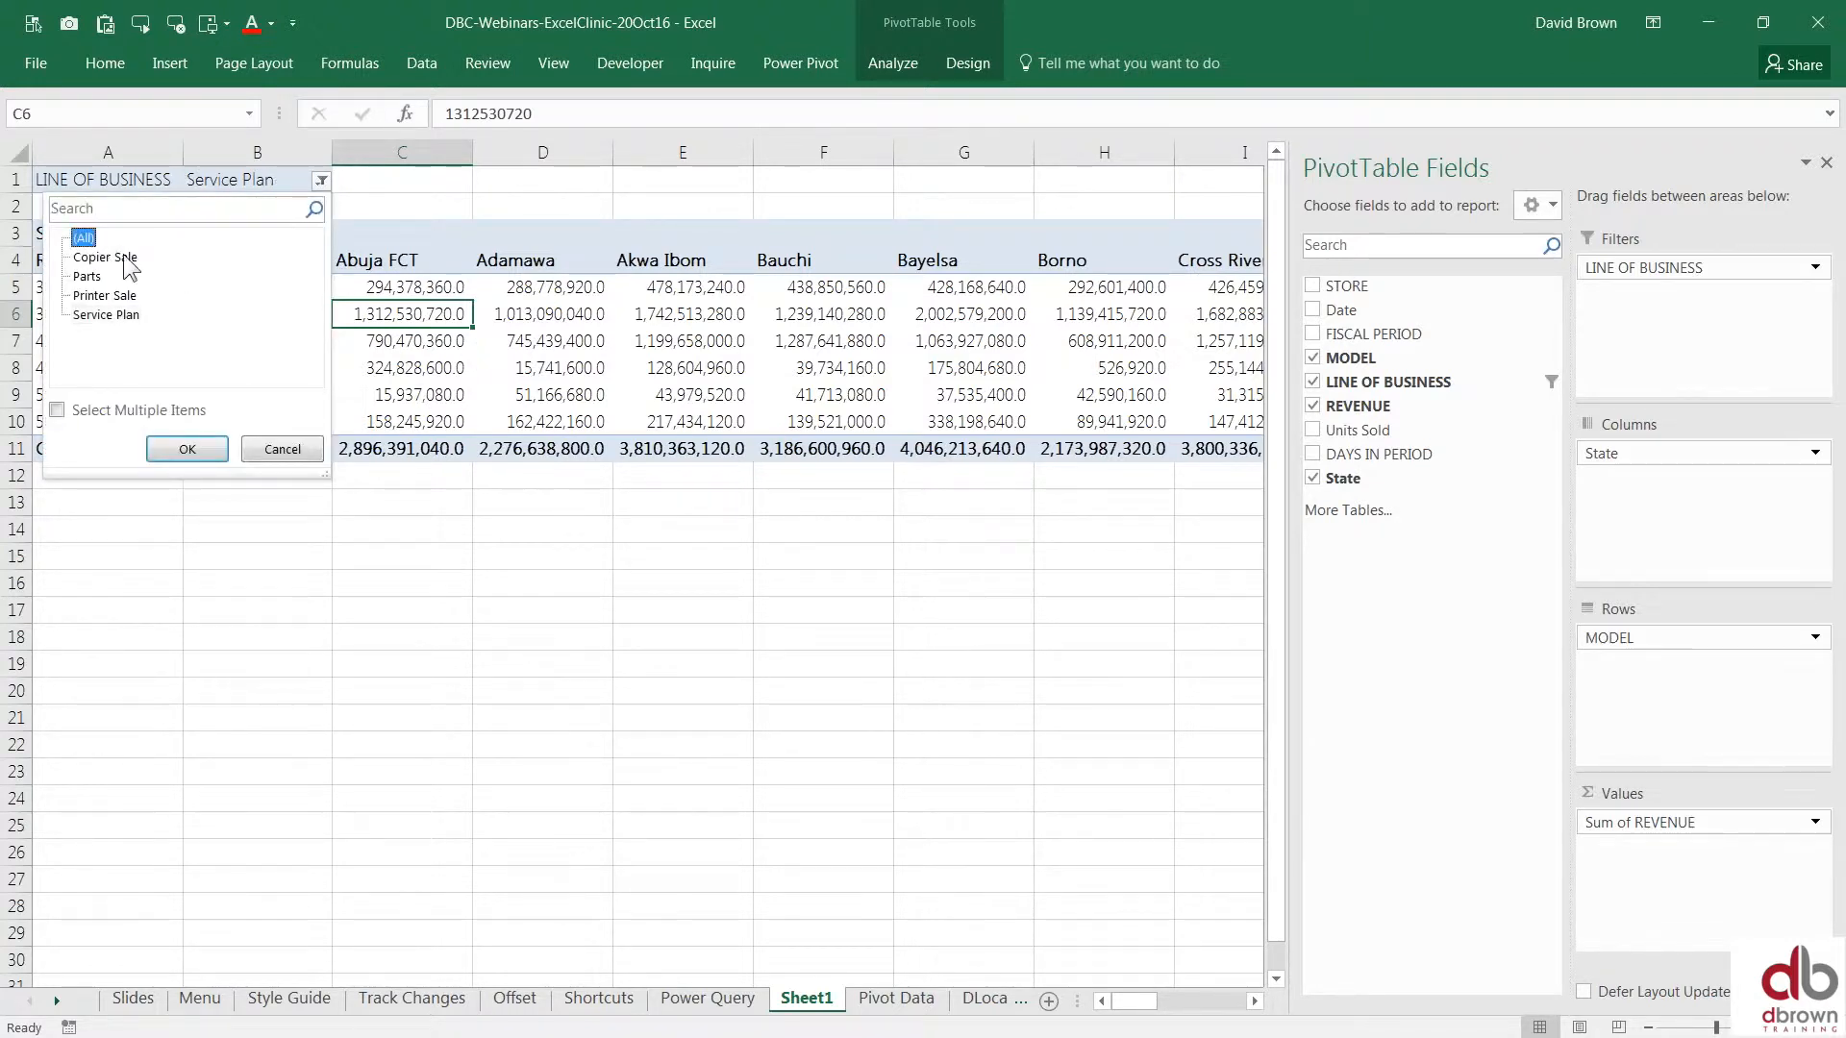
click(185, 448)
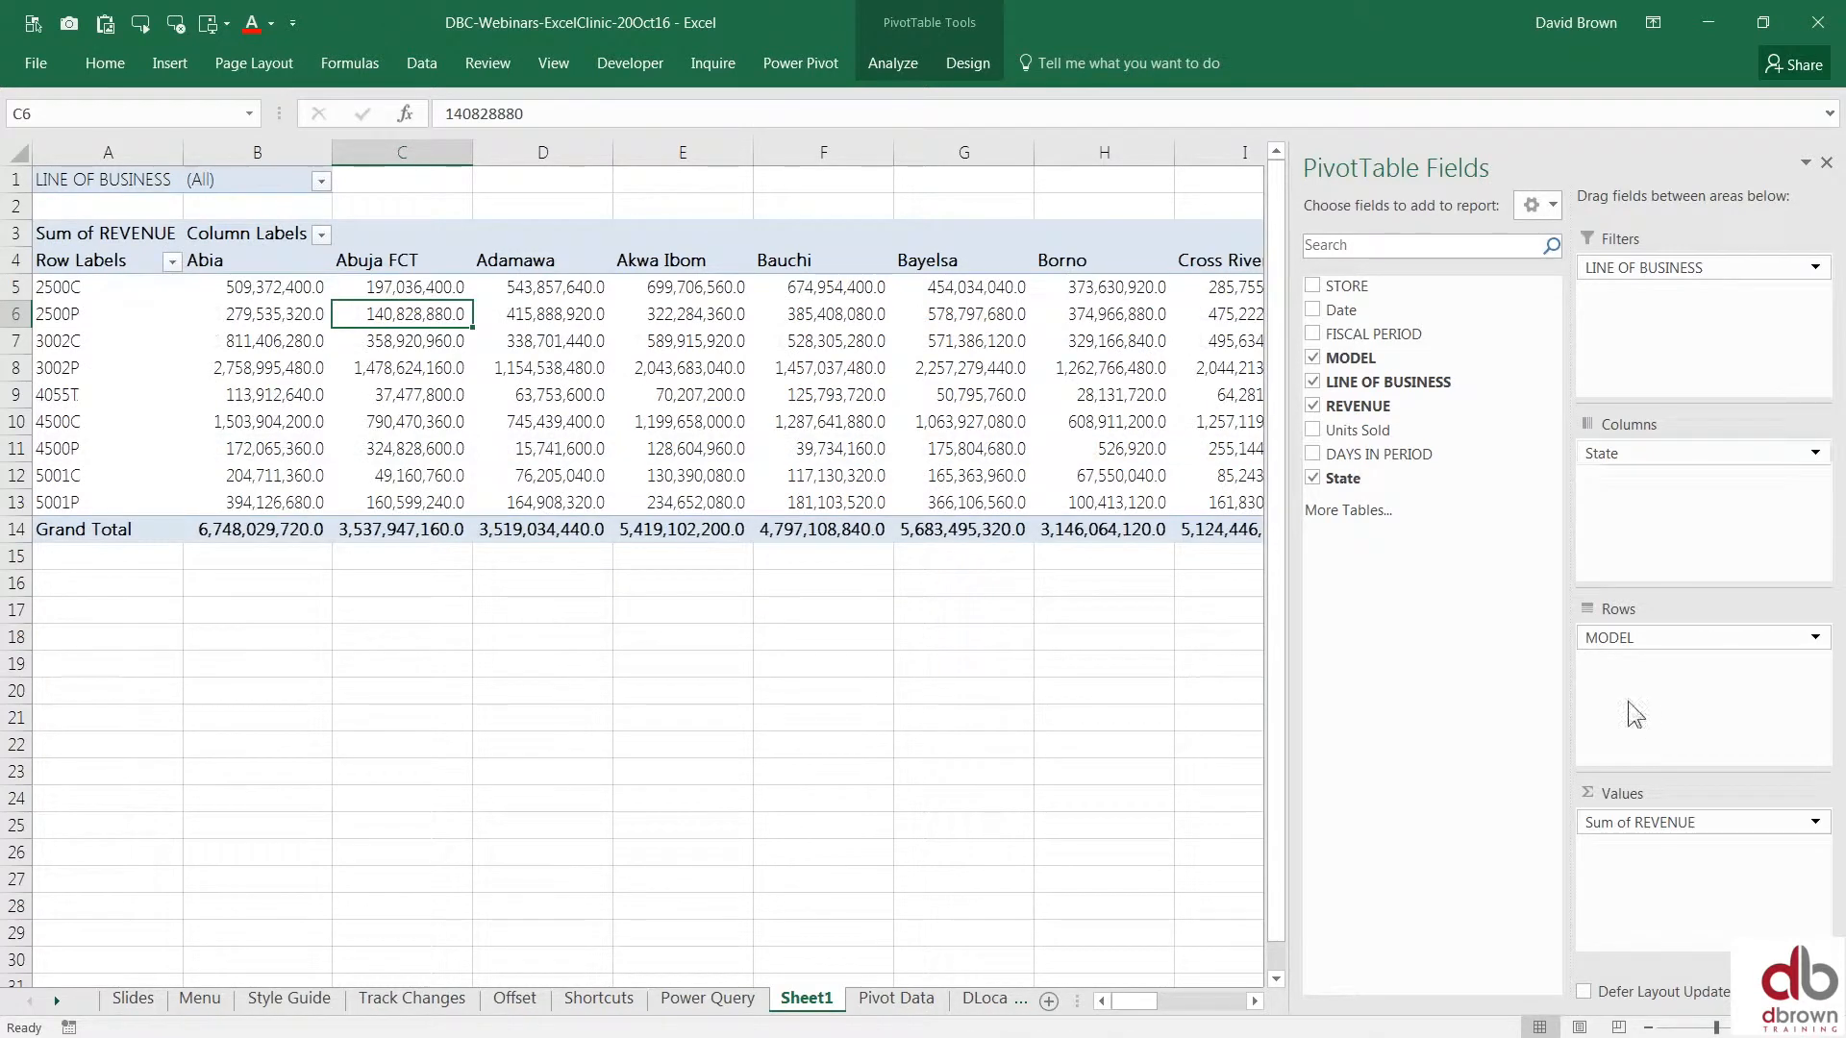
Examine the revenue by model and state across to the Grand Total column, including the state headings and model row labels.
click(527, 350)
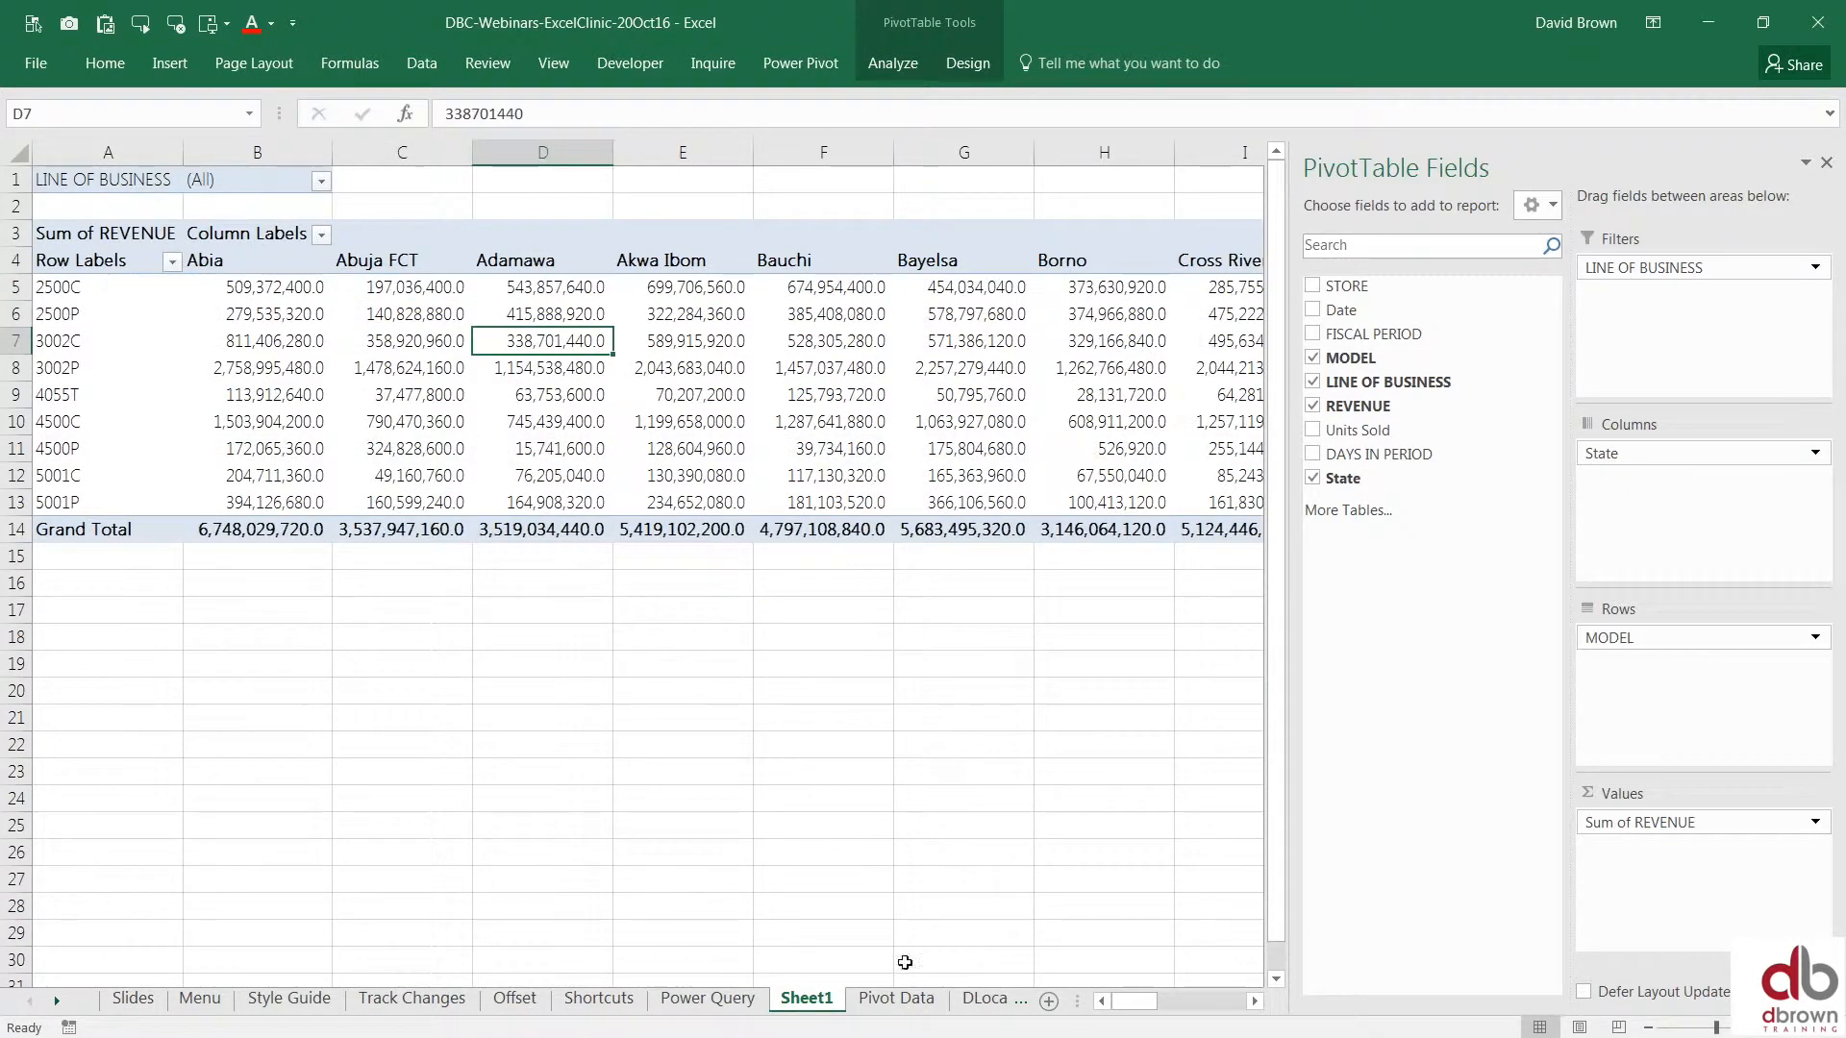
click(259, 289)
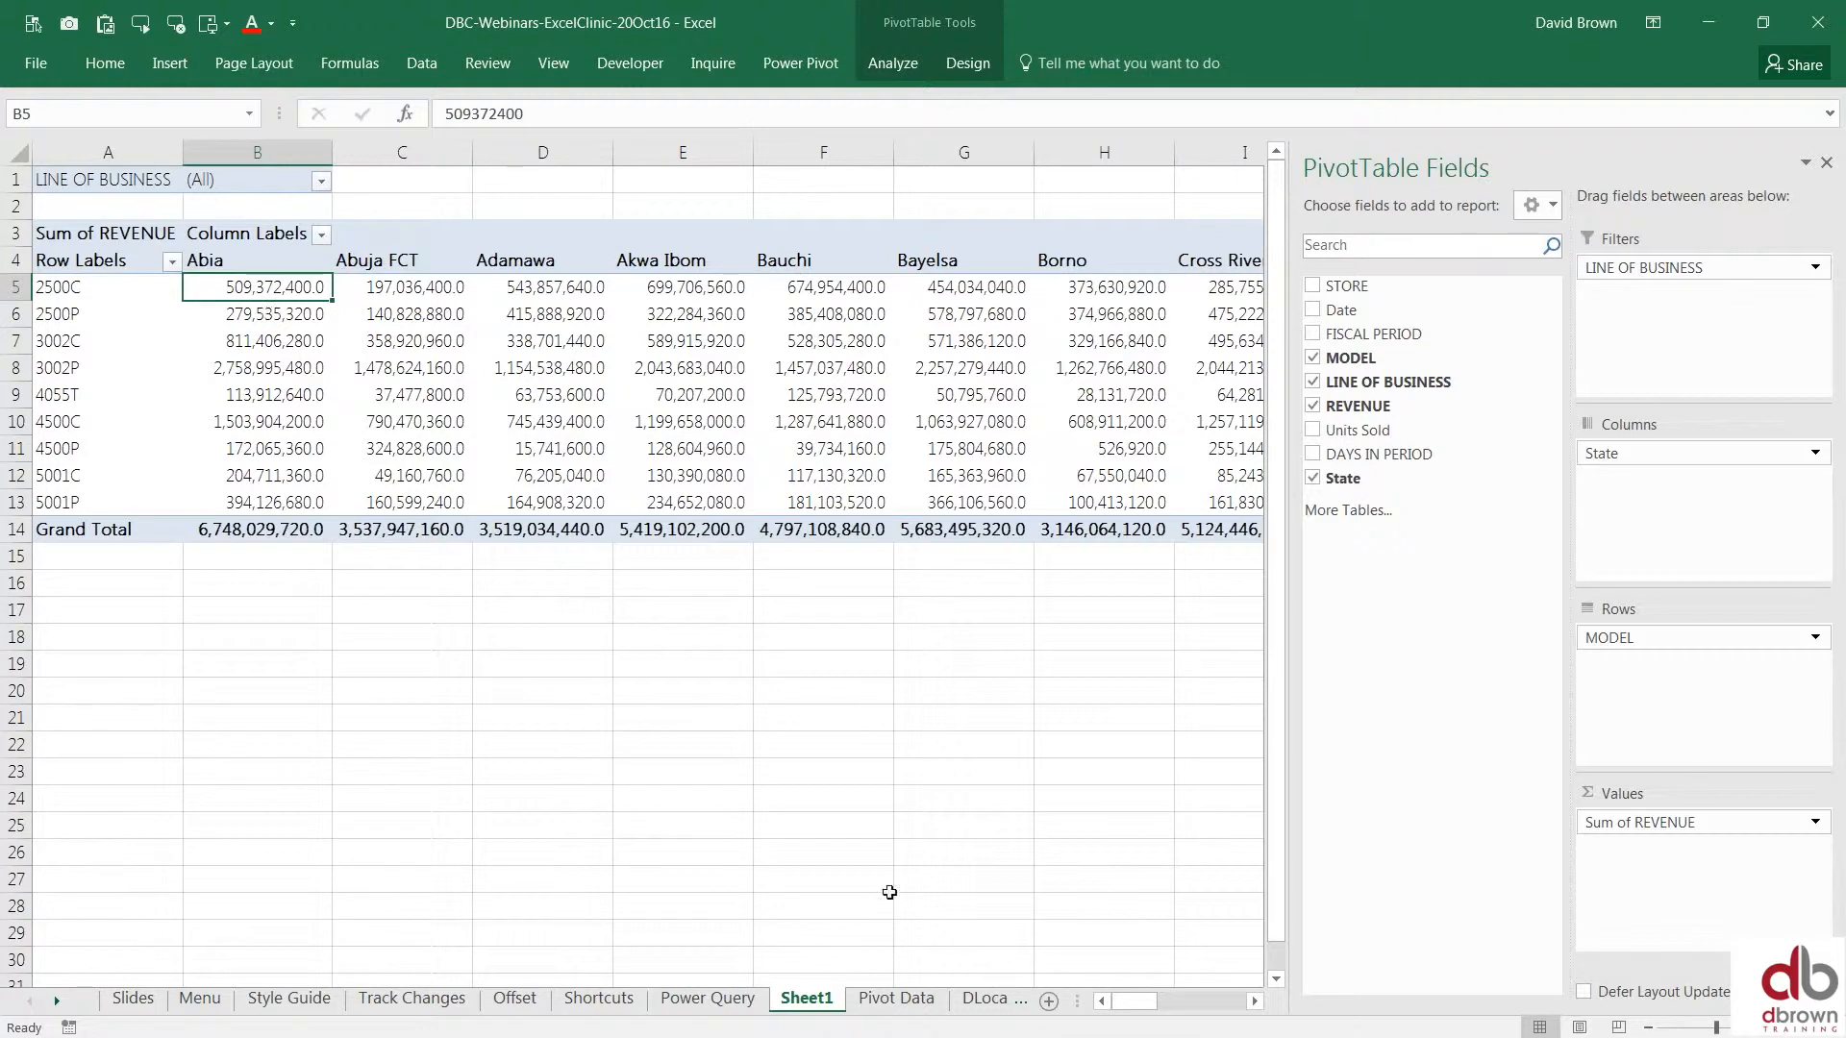
drag(1141, 1012, 1250, 1003)
mouse_move(1057, 535)
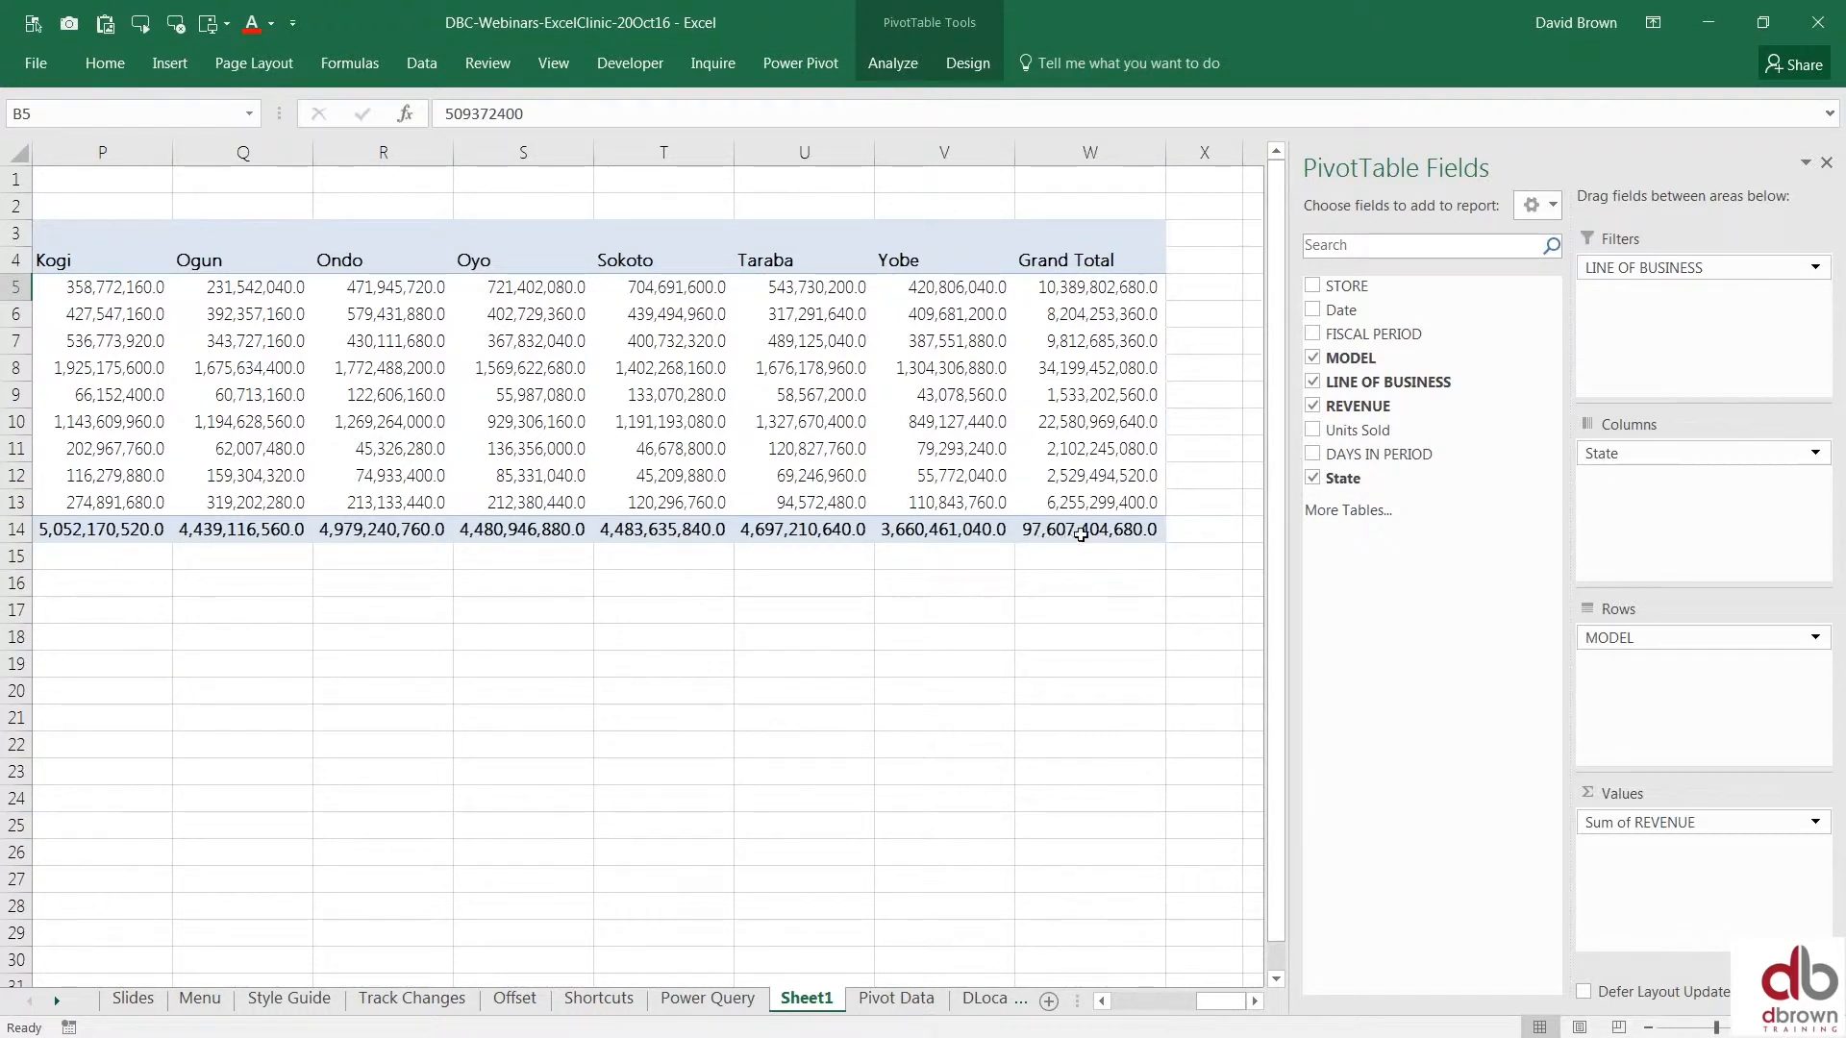
drag(1221, 1001, 1065, 979)
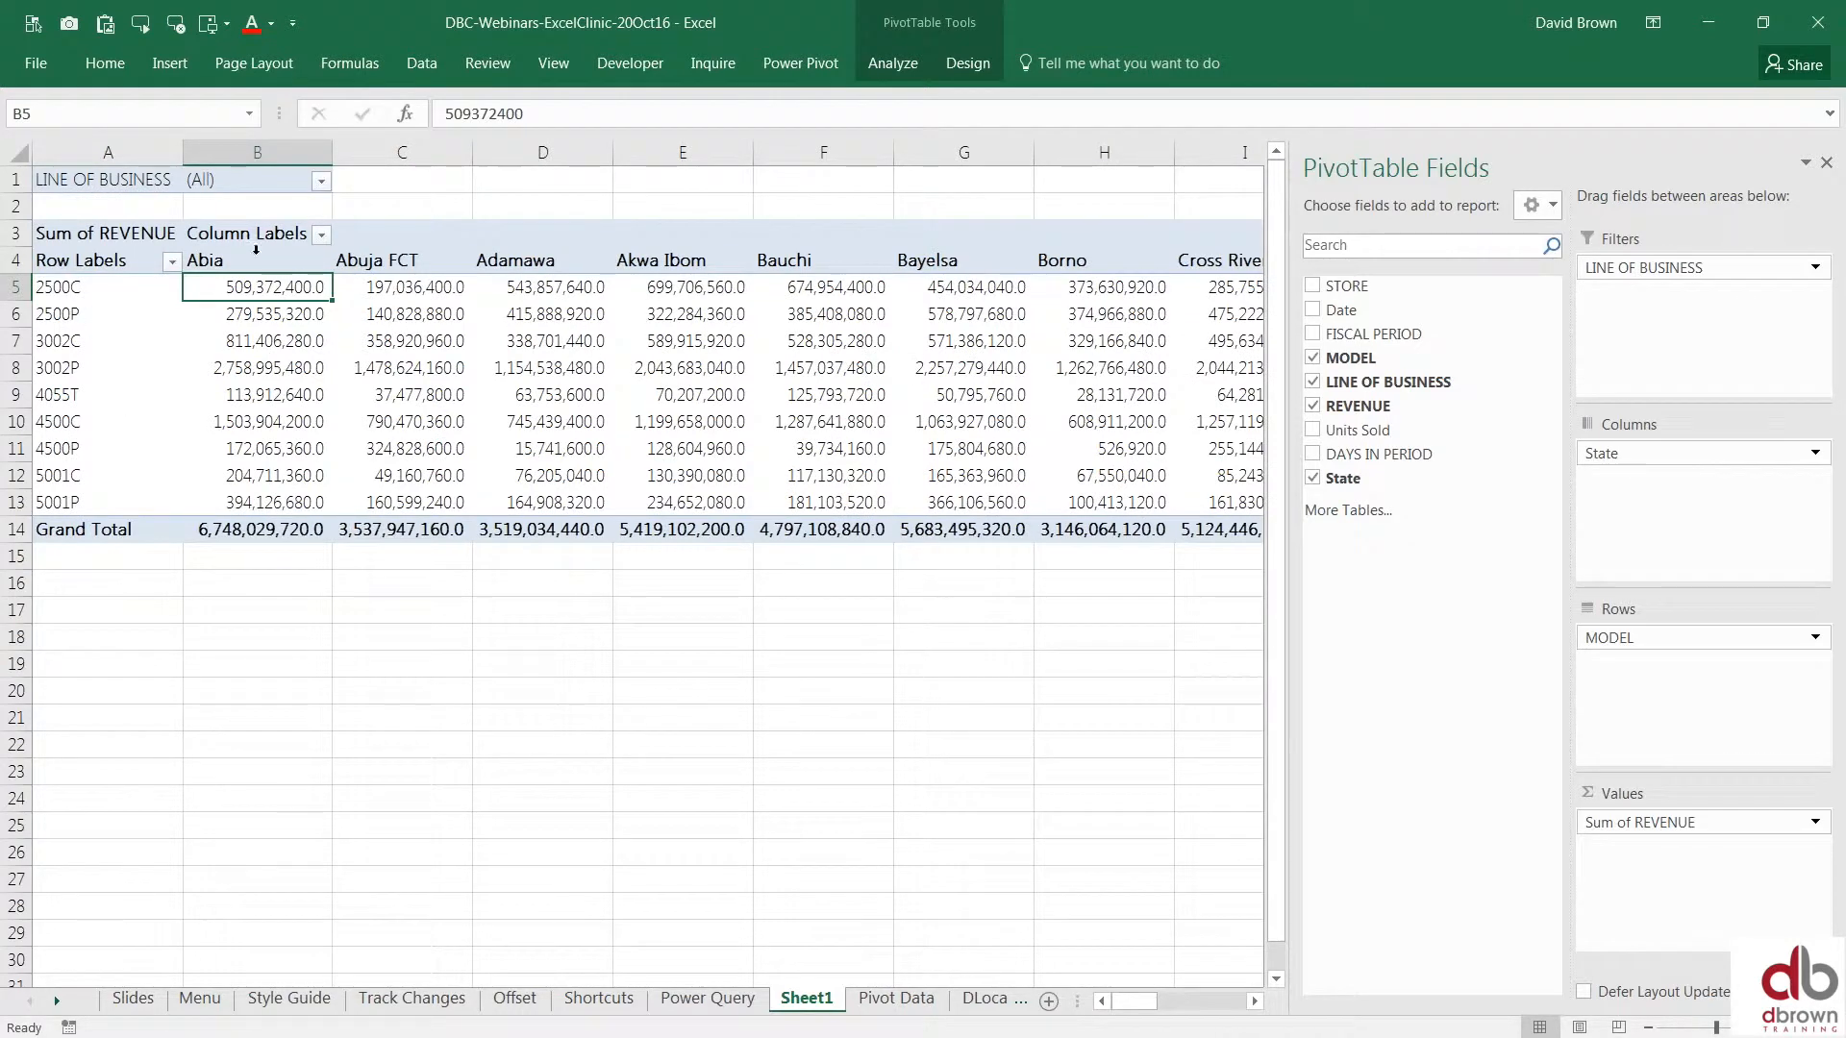
click(252, 260)
drag(343, 260, 1089, 266)
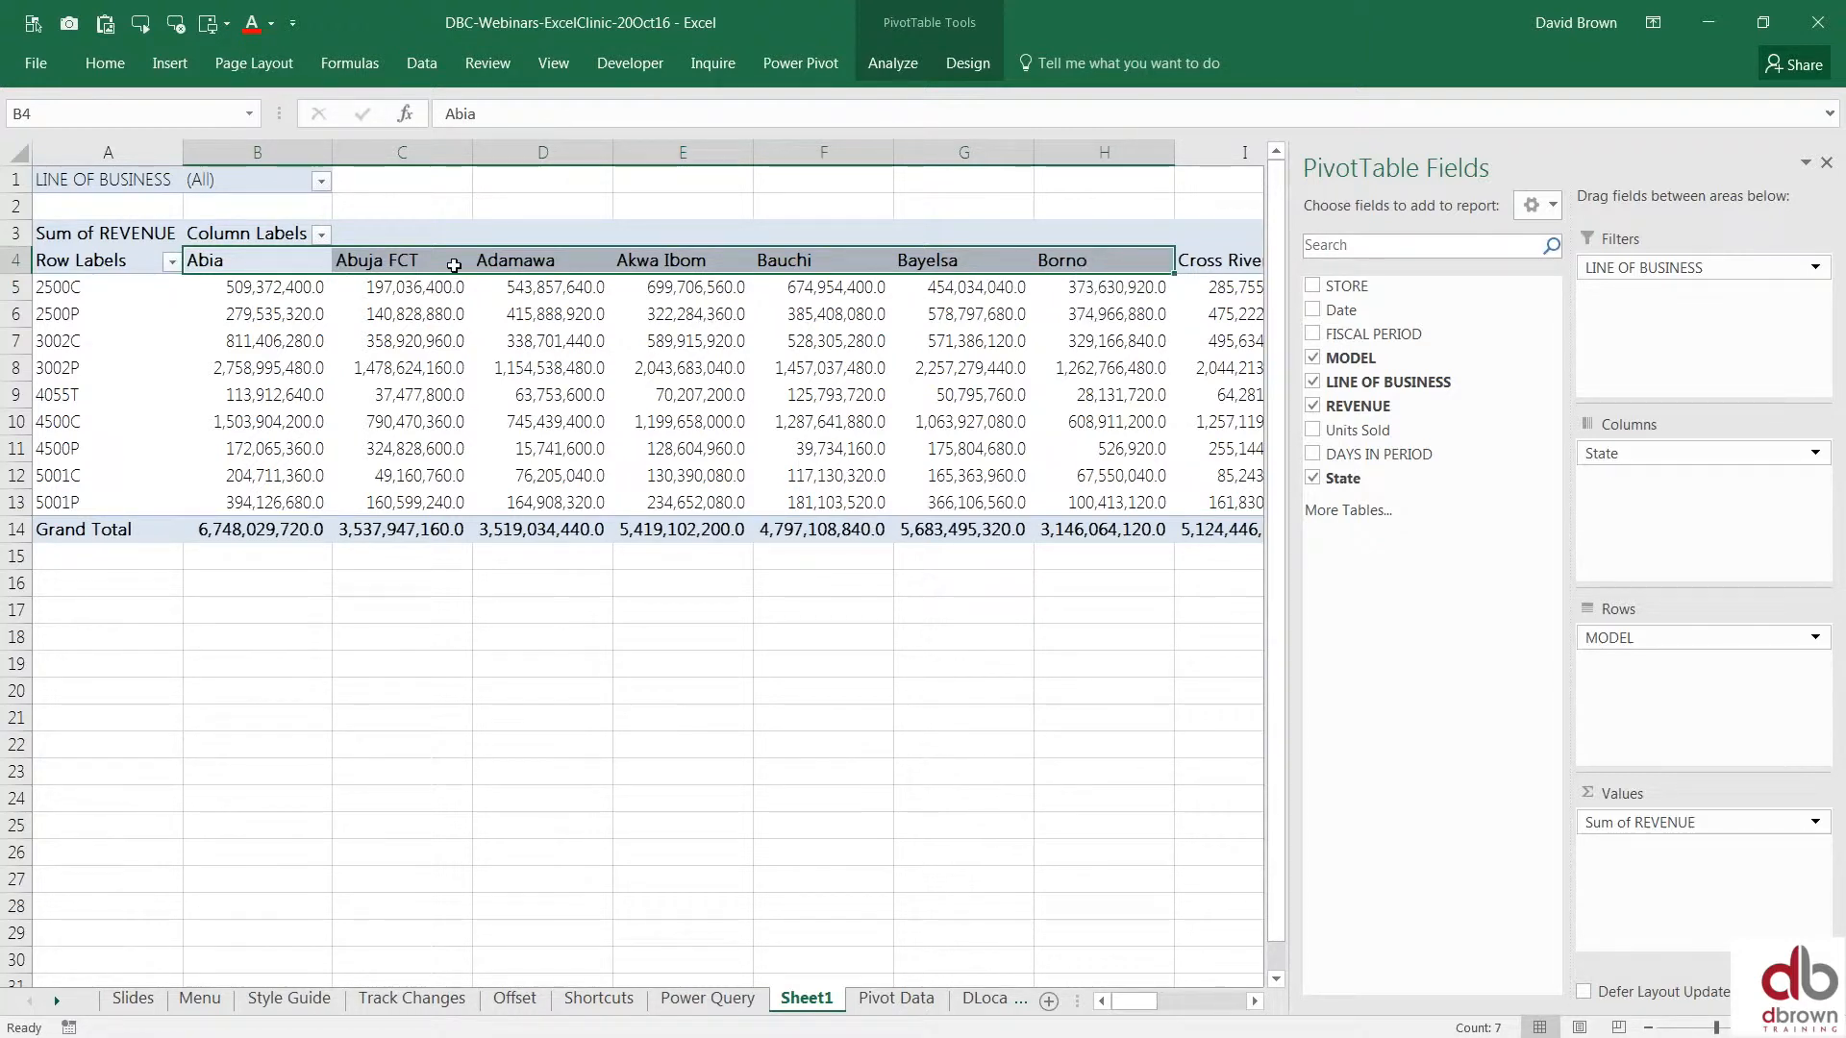
drag(87, 286, 67, 475)
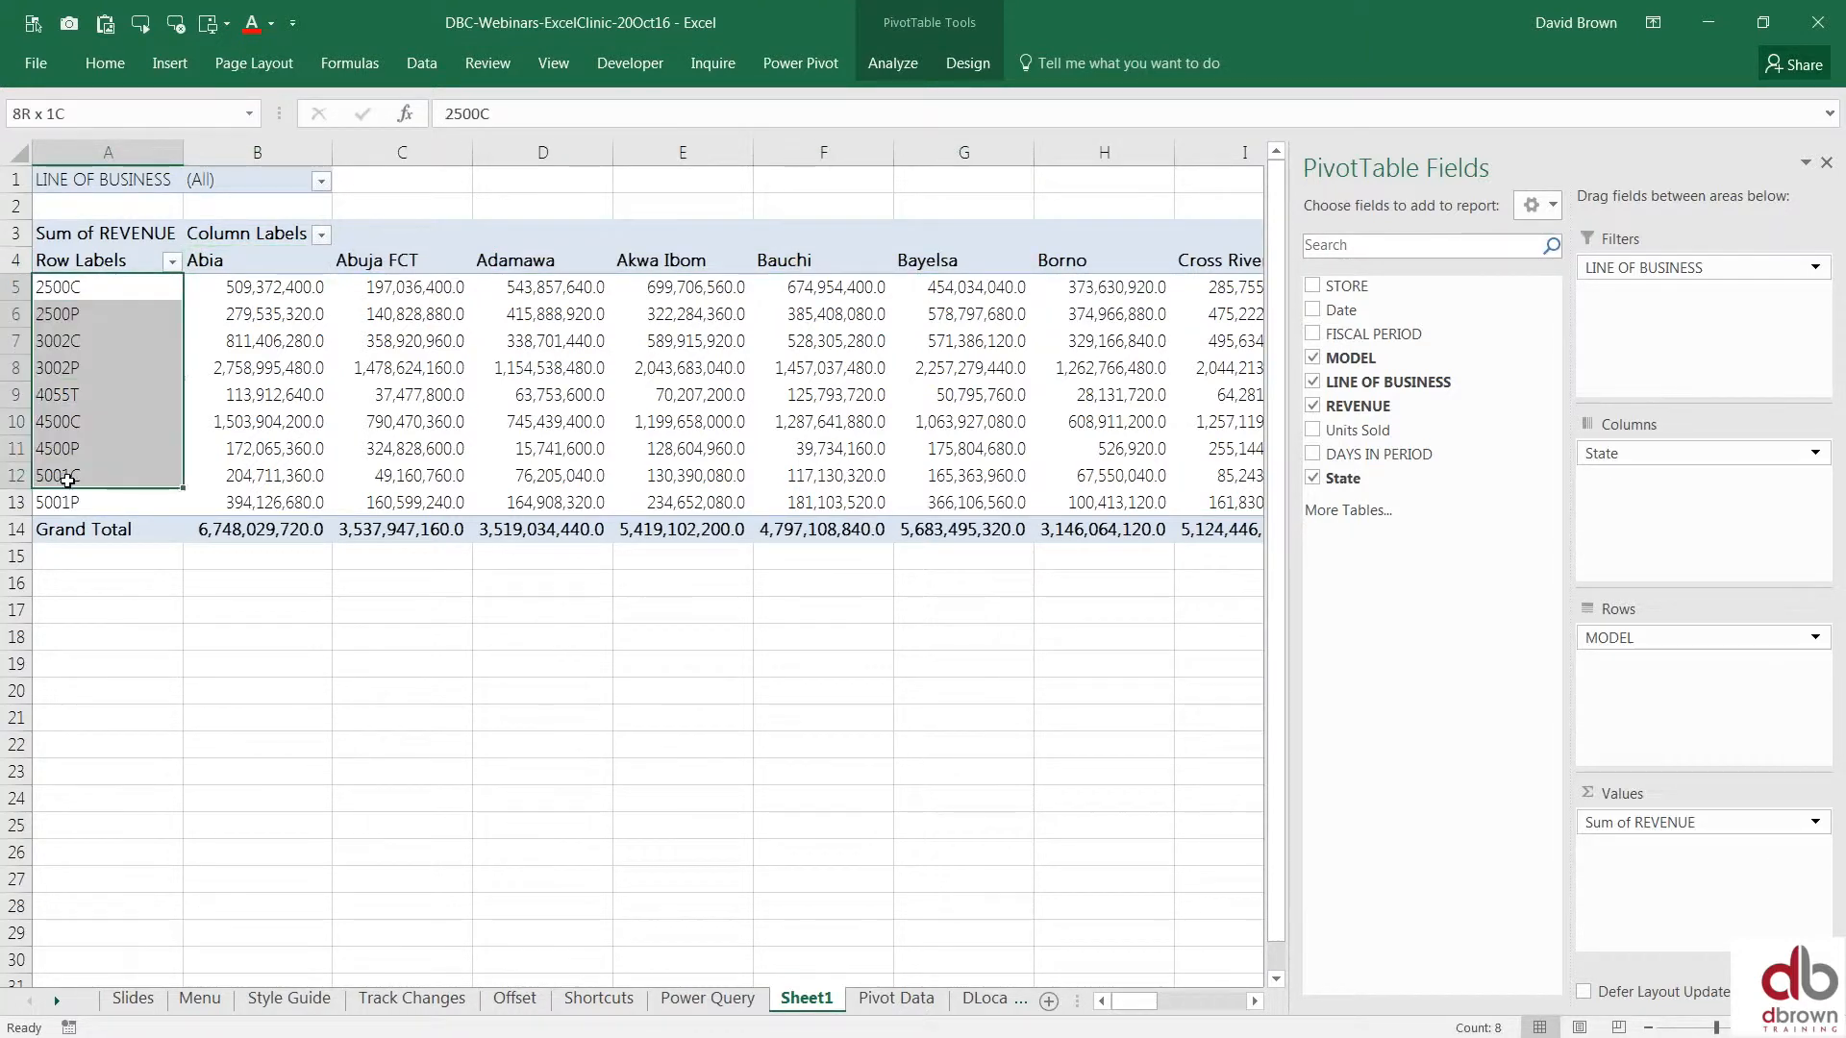
Swap the pivot table's axes so State forms the rows and MODEL forms the columns.
click(1648, 456)
drag(1648, 456, 1690, 520)
click(449, 320)
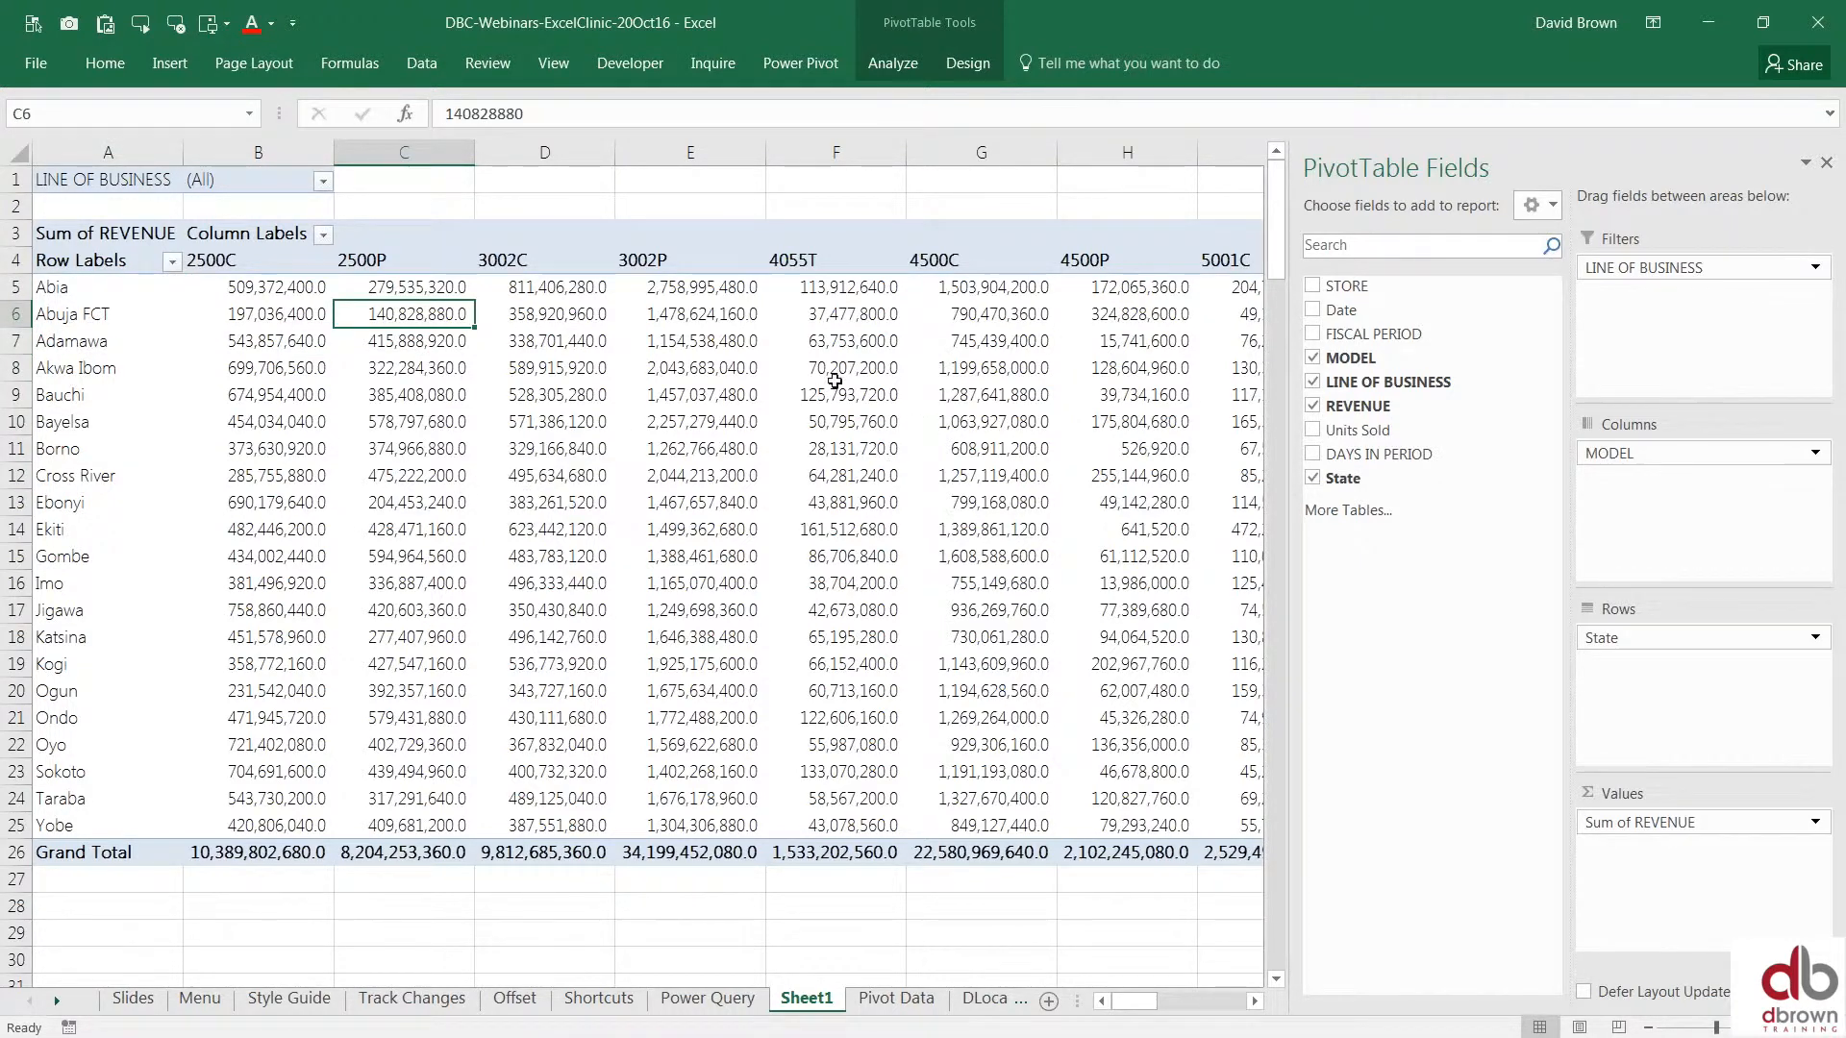
click(702, 378)
click(702, 446)
click(700, 536)
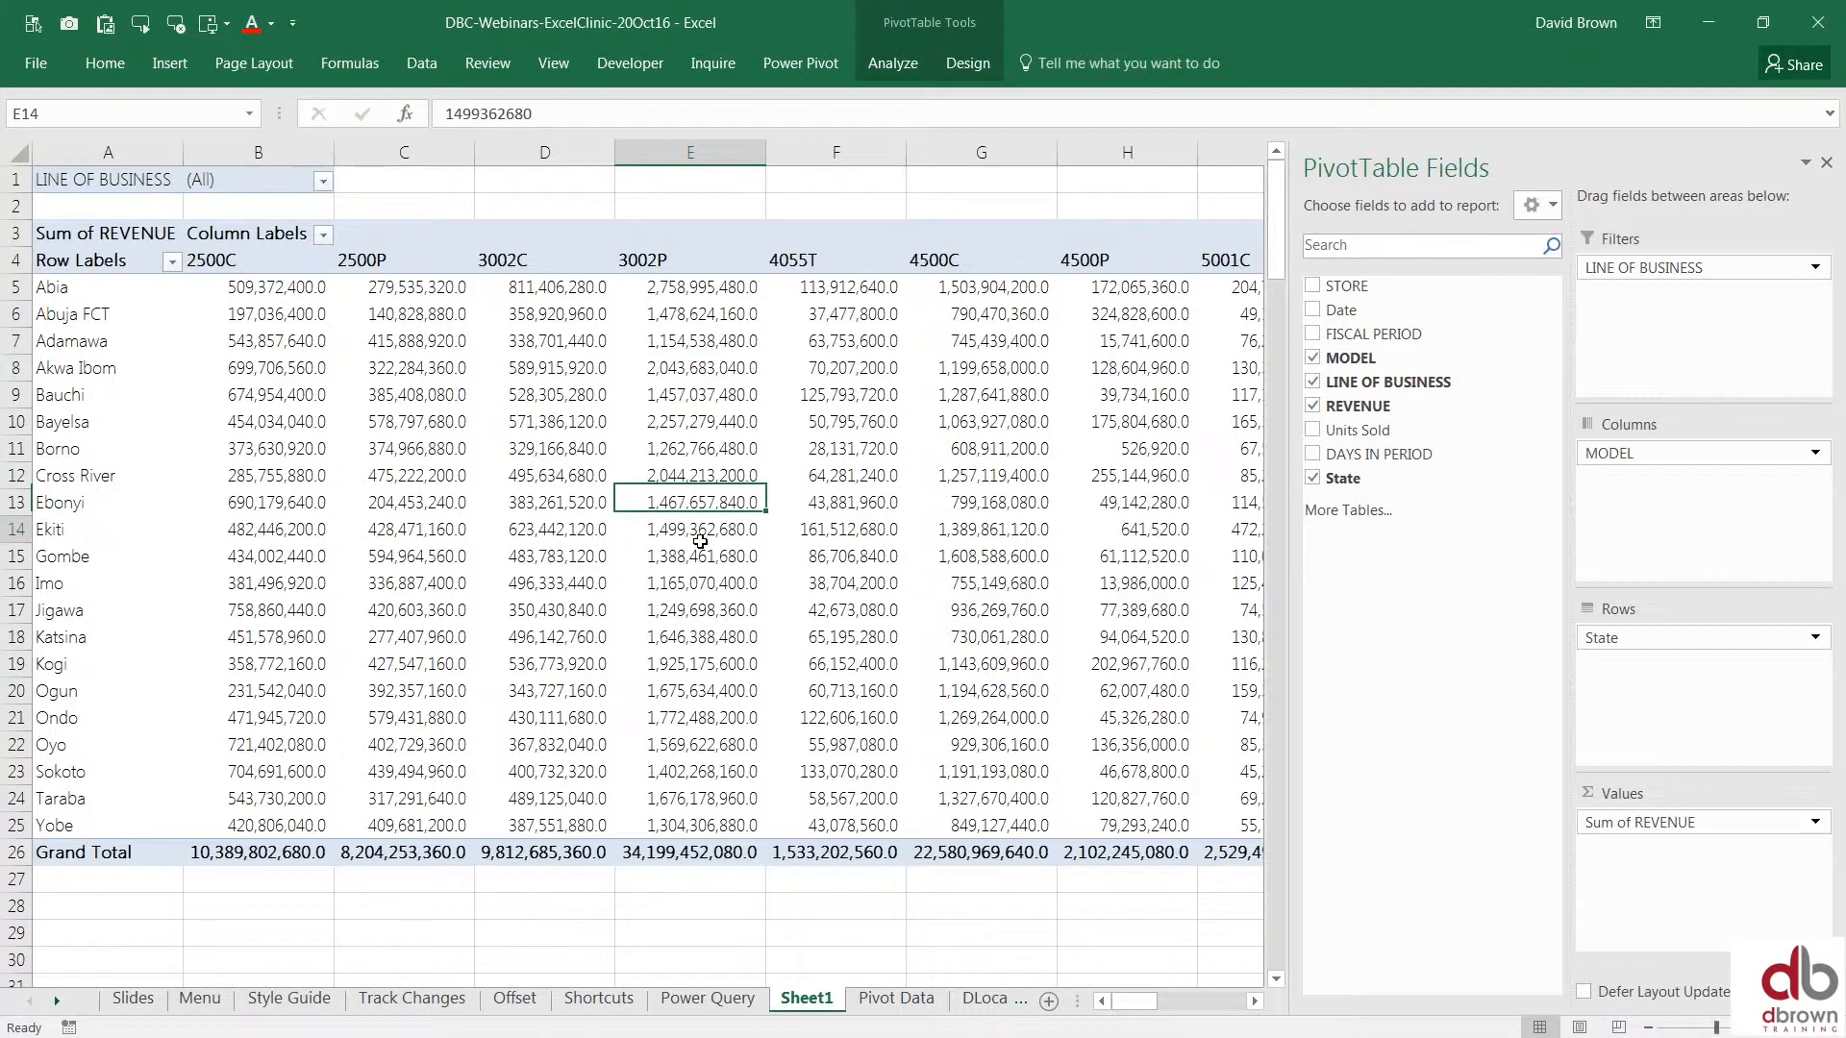
Show the pivot table's REVENUE values as % of Grand Total and check the Abia and Adamawa shares.
right_click(547, 394)
click(402, 377)
click(396, 373)
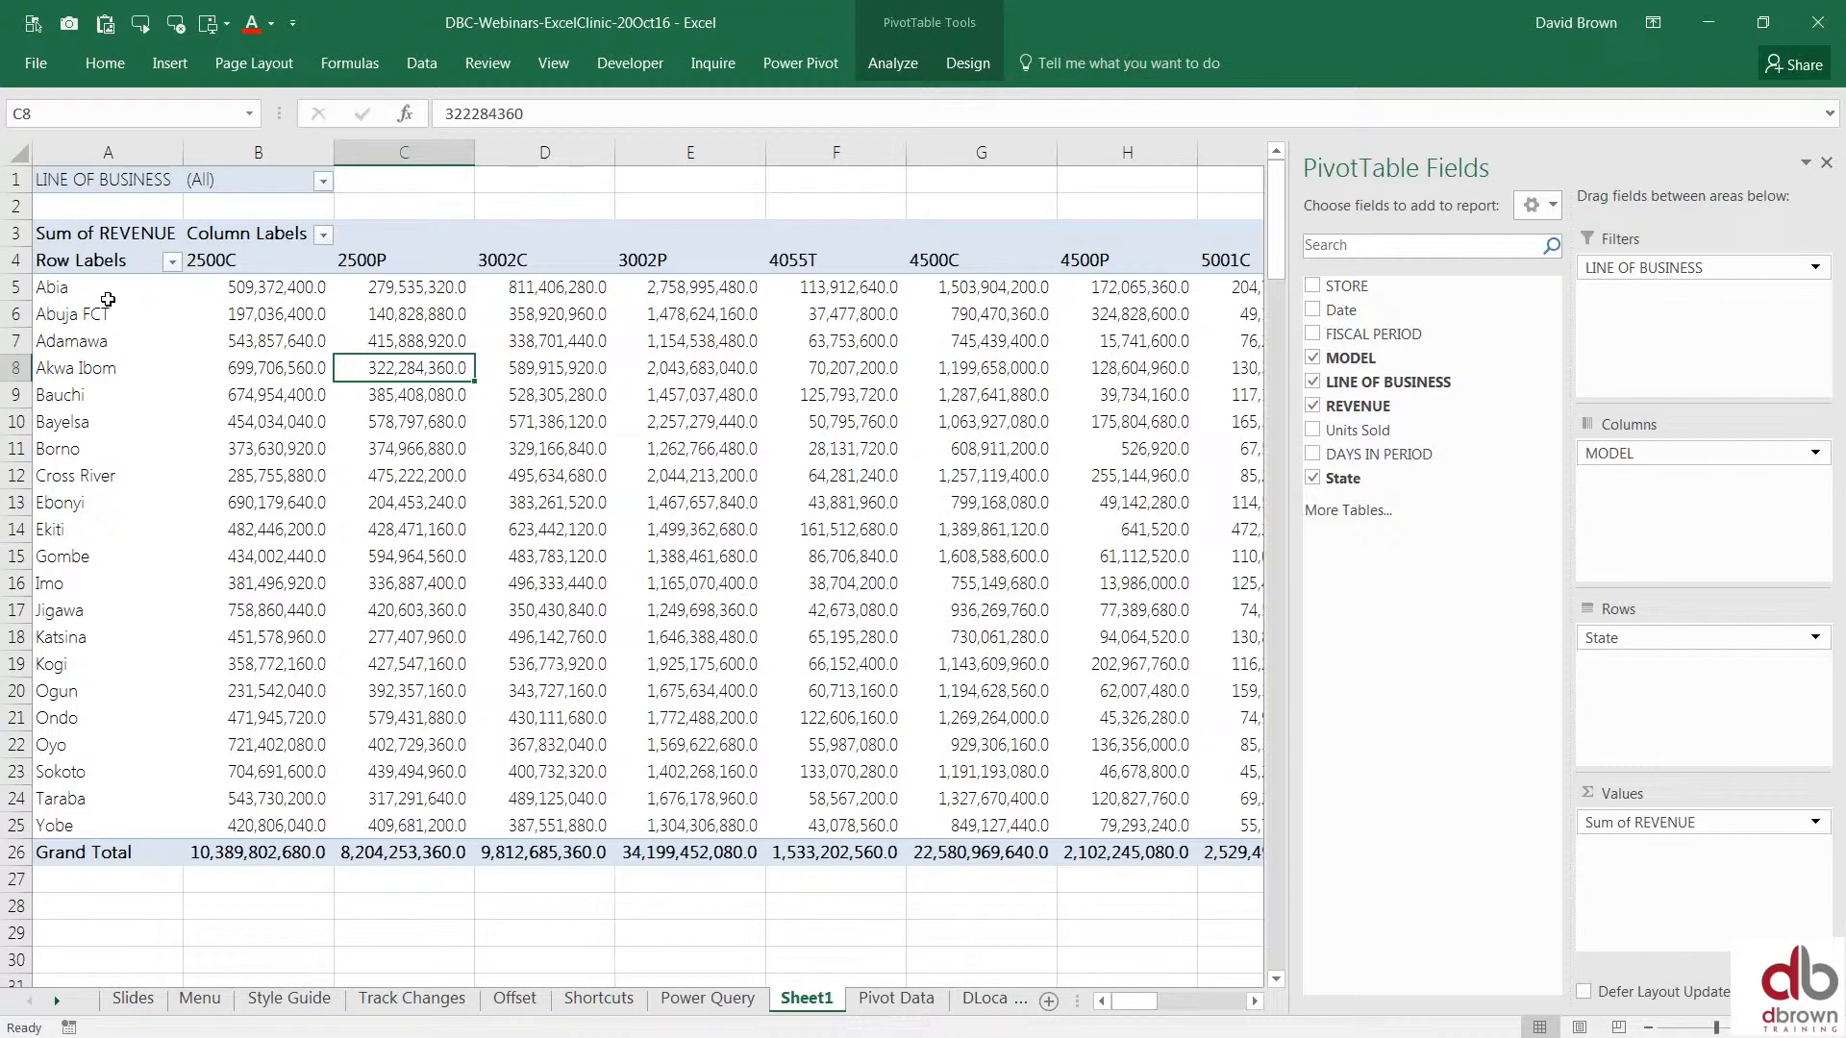
mouse_move(574, 379)
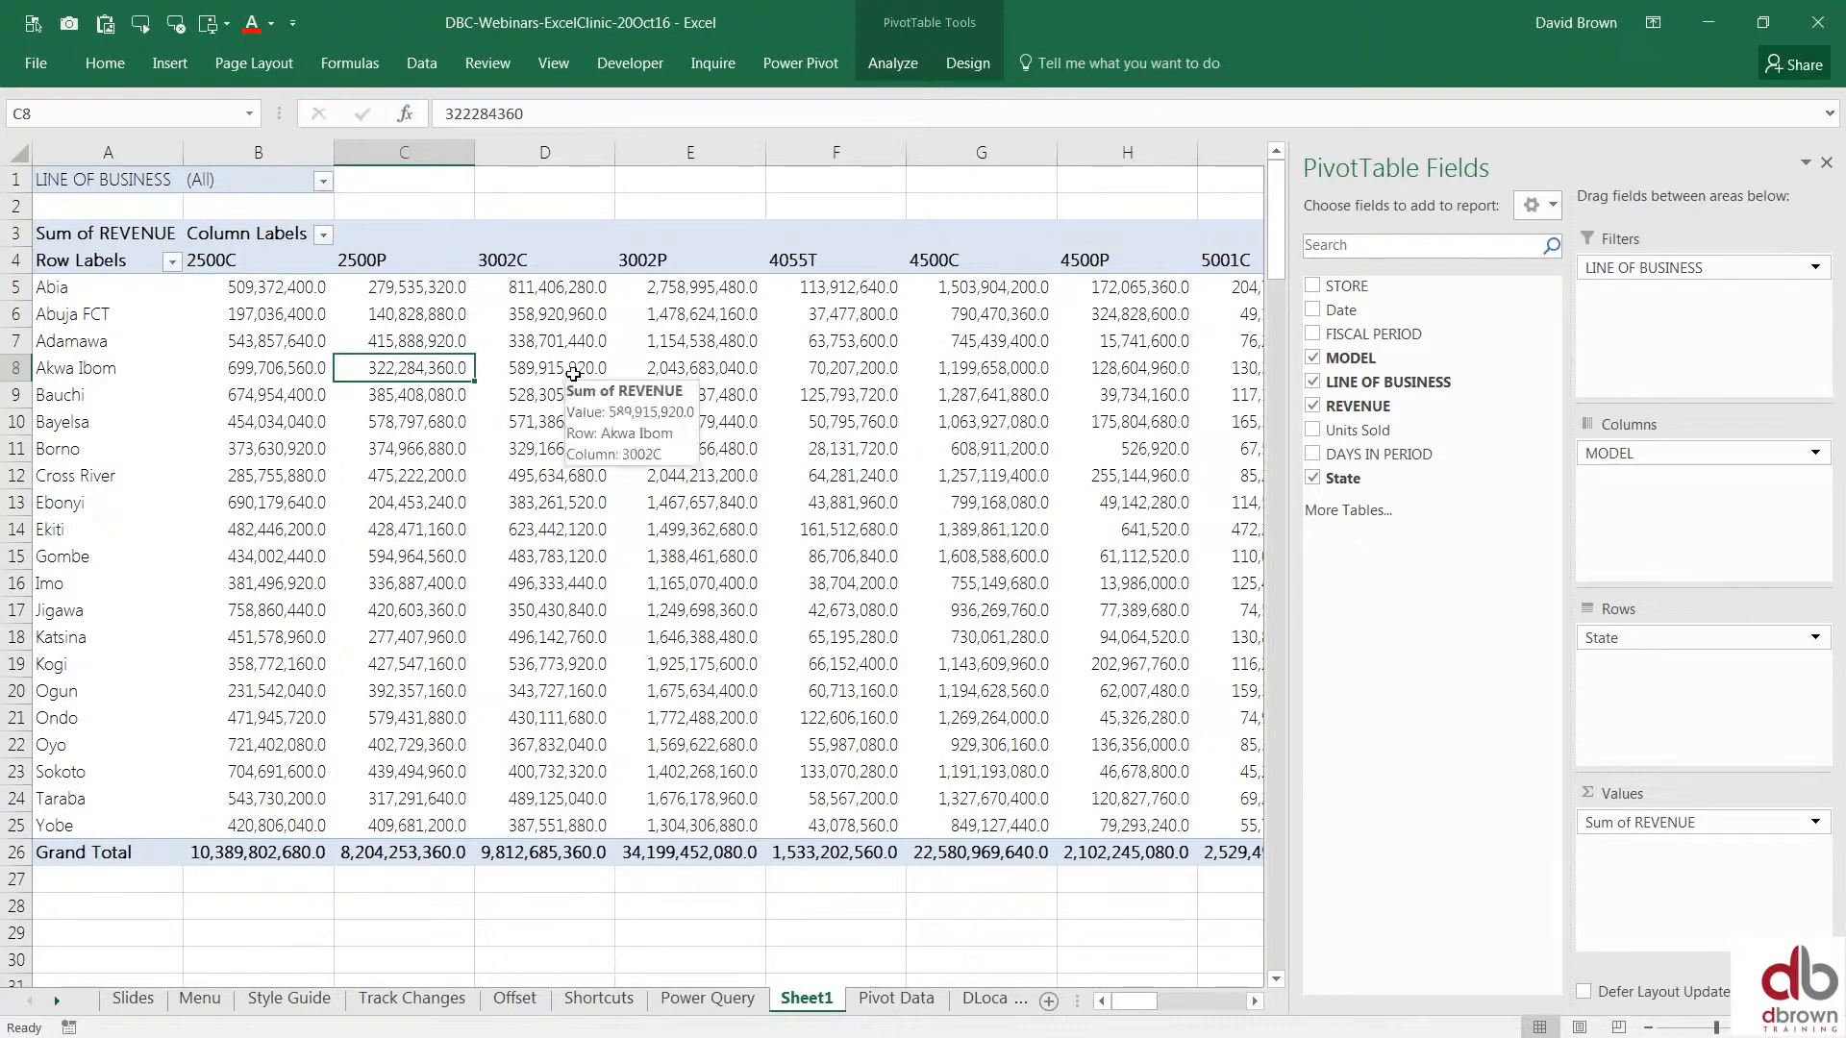
right_click(519, 373)
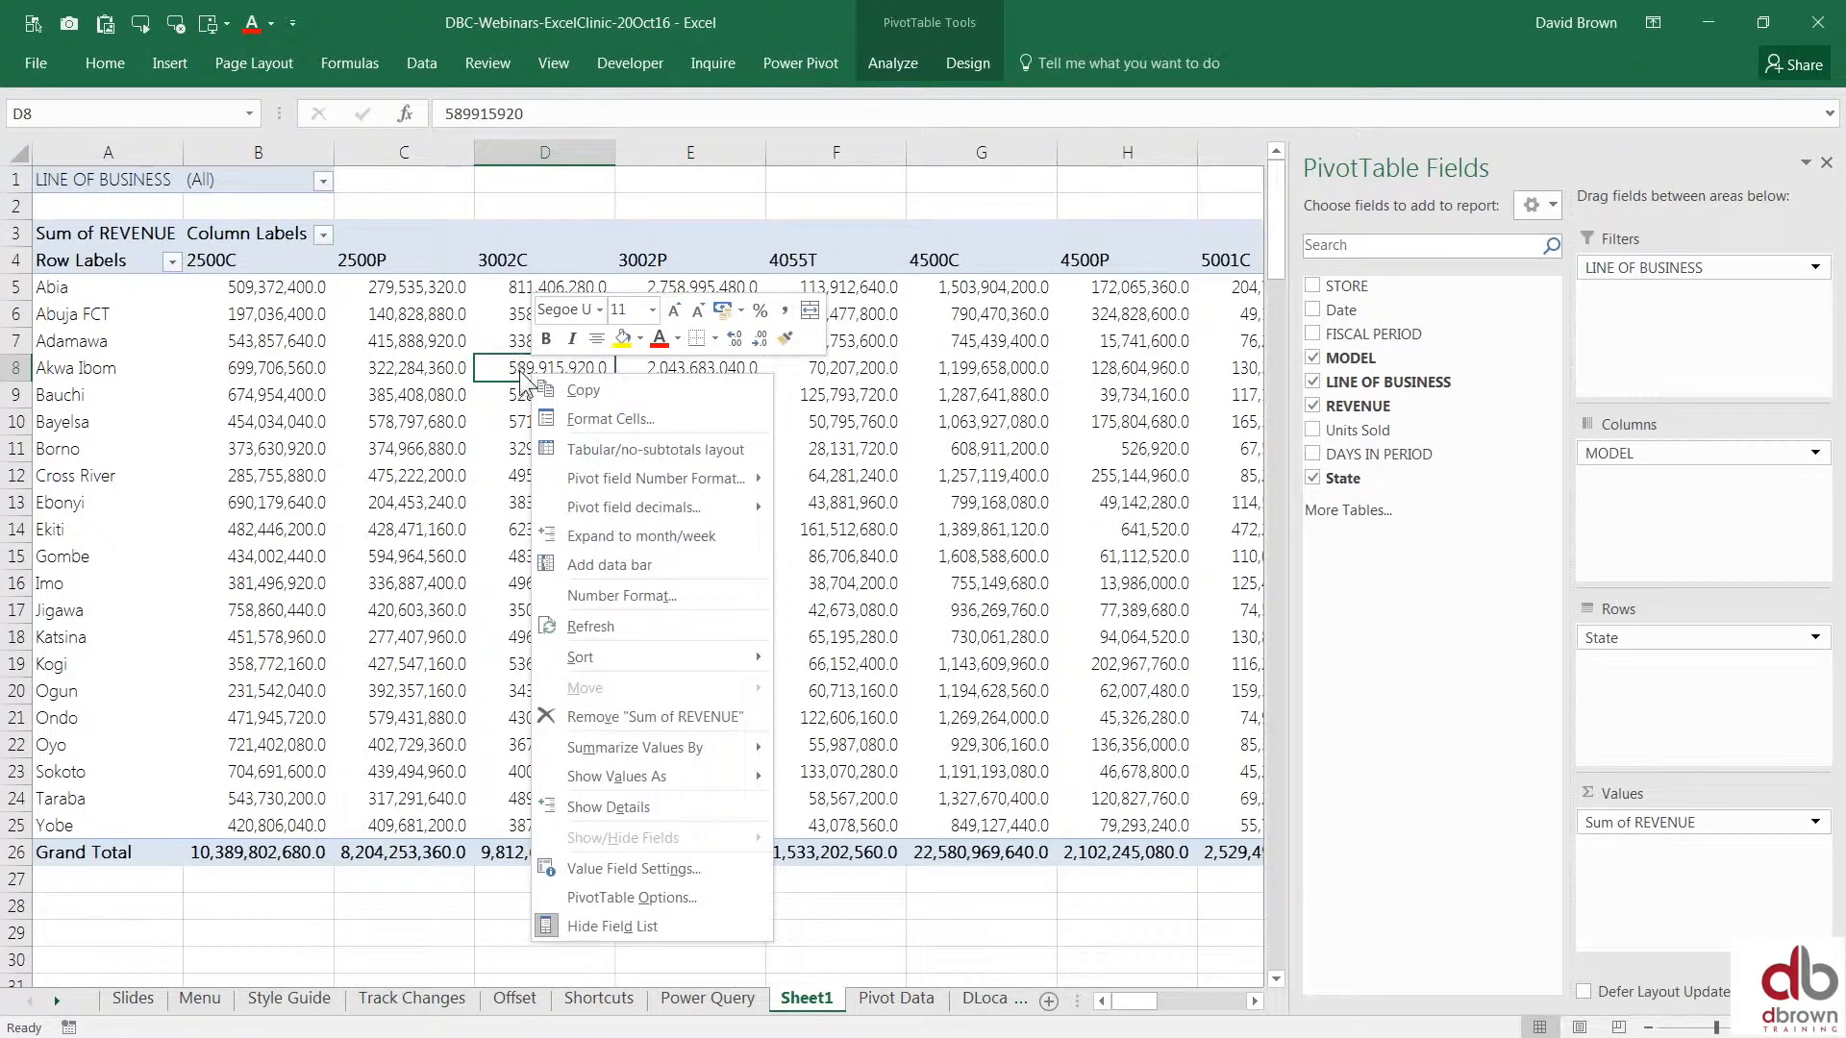
mouse_move(717, 782)
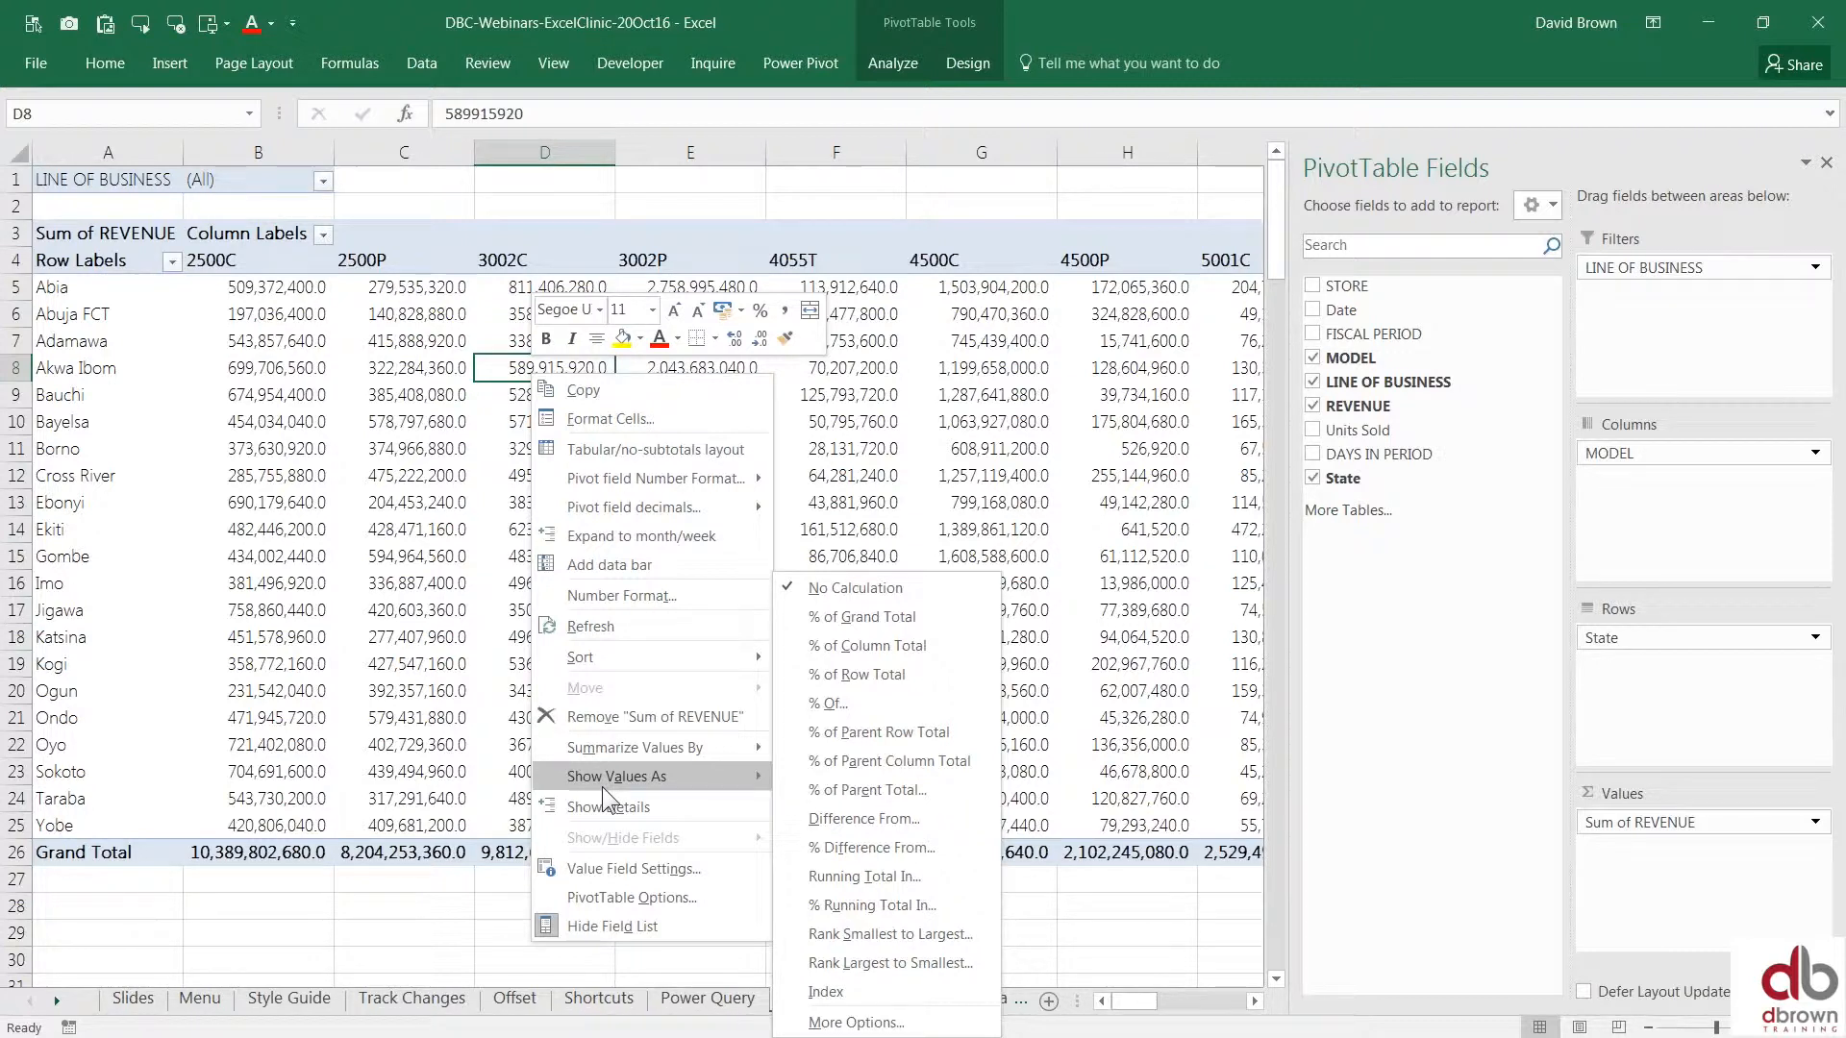
click(871, 618)
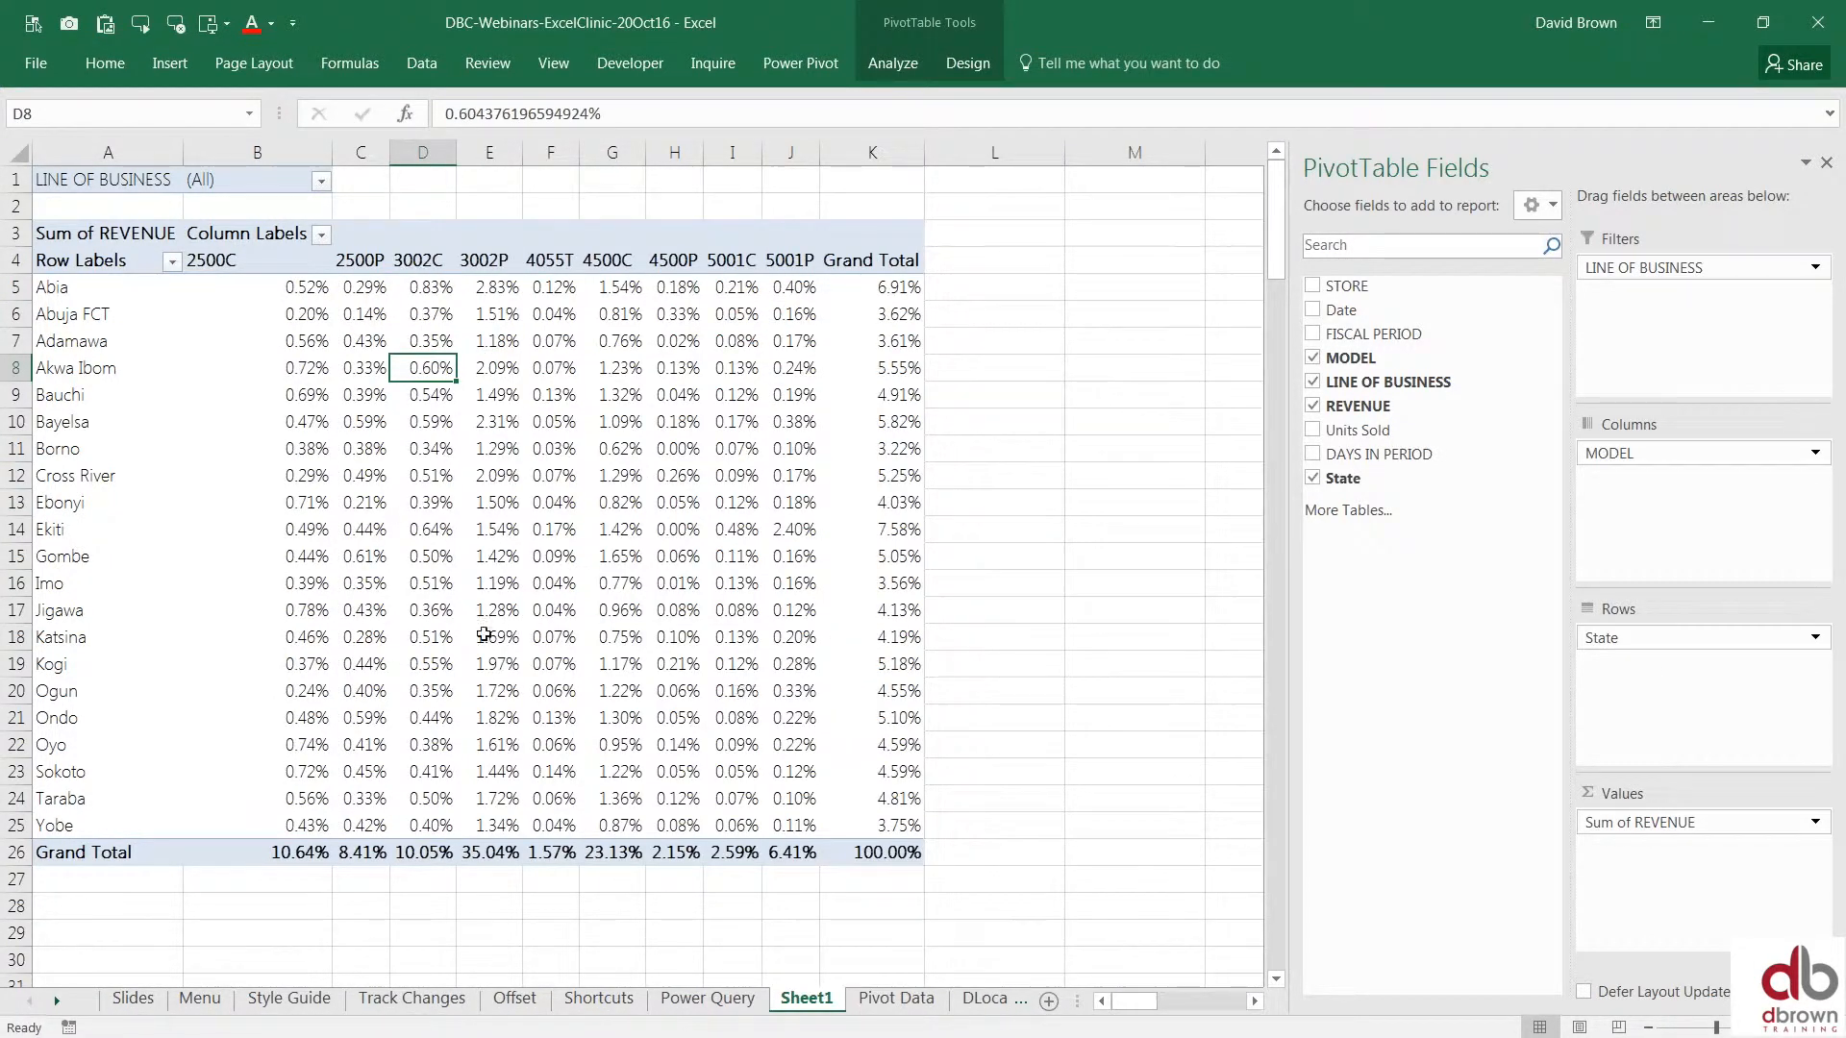
click(296, 287)
click(405, 297)
click(312, 337)
click(421, 334)
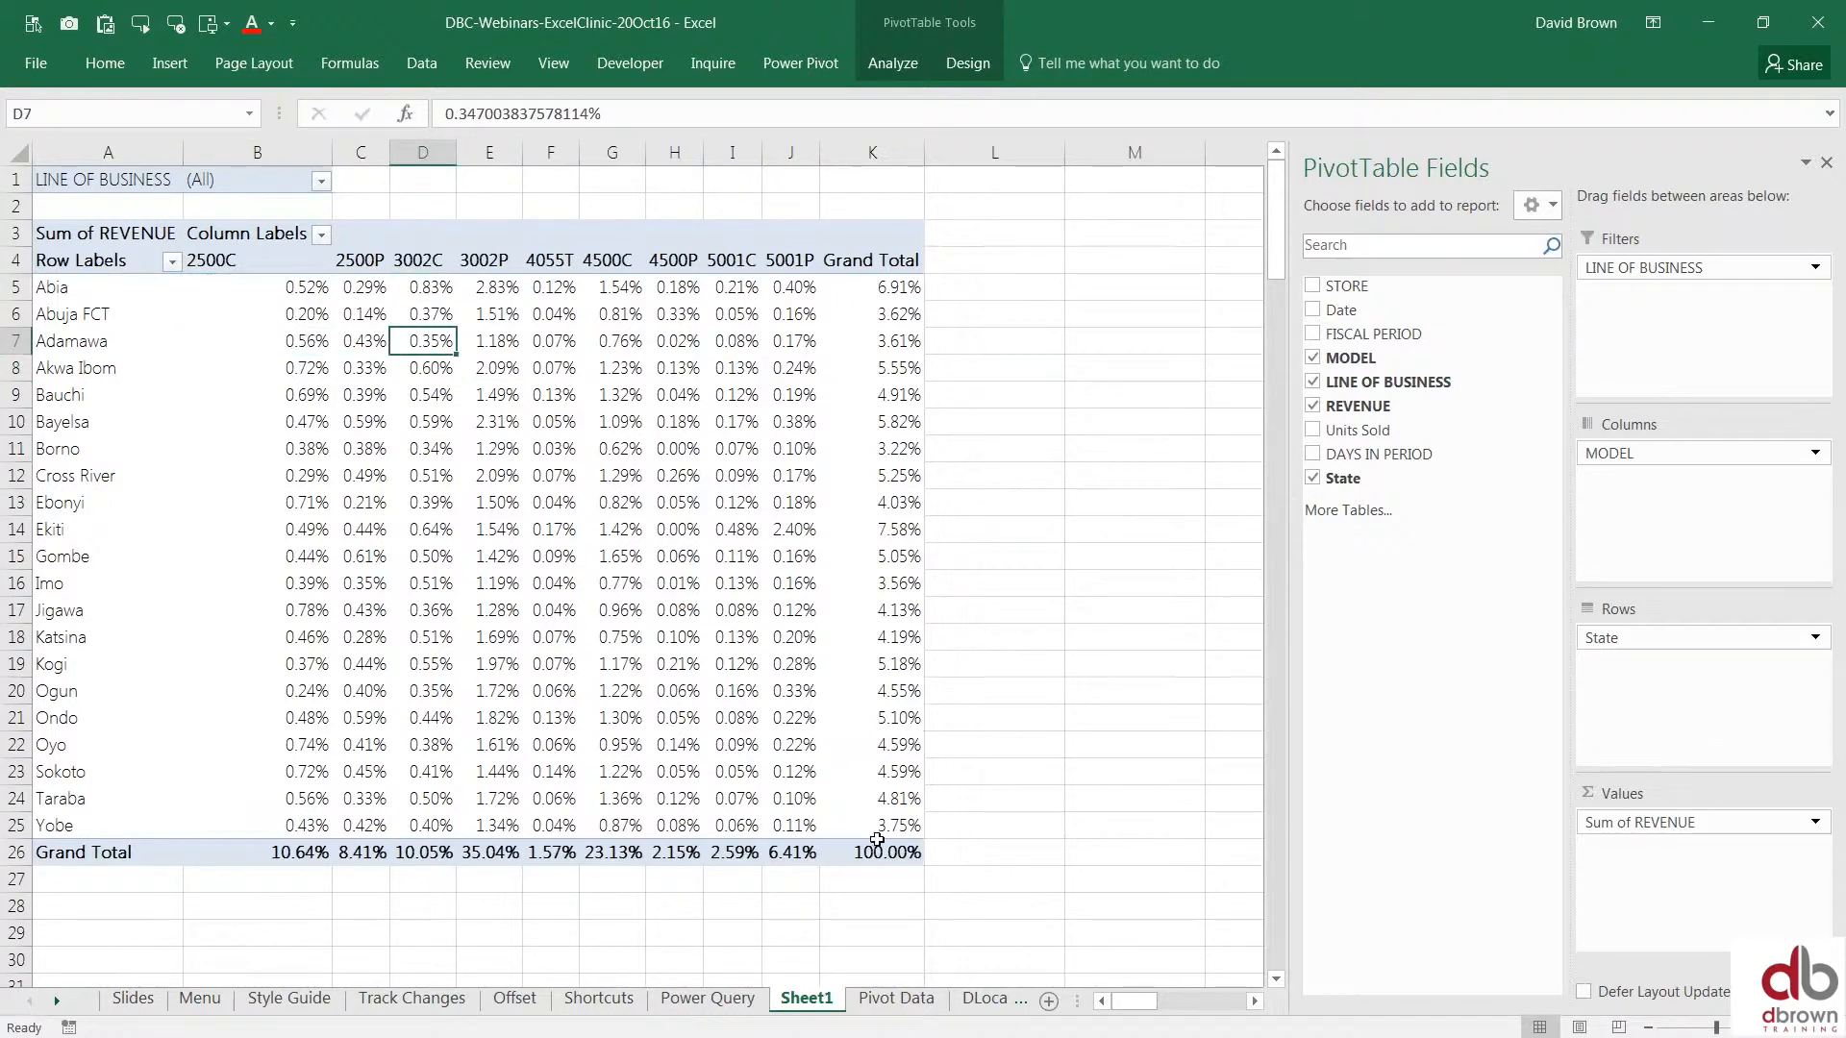
Show the pivot table's REVENUE values as % of Column Total and examine the states' shares in the 2500C column.
click(490, 363)
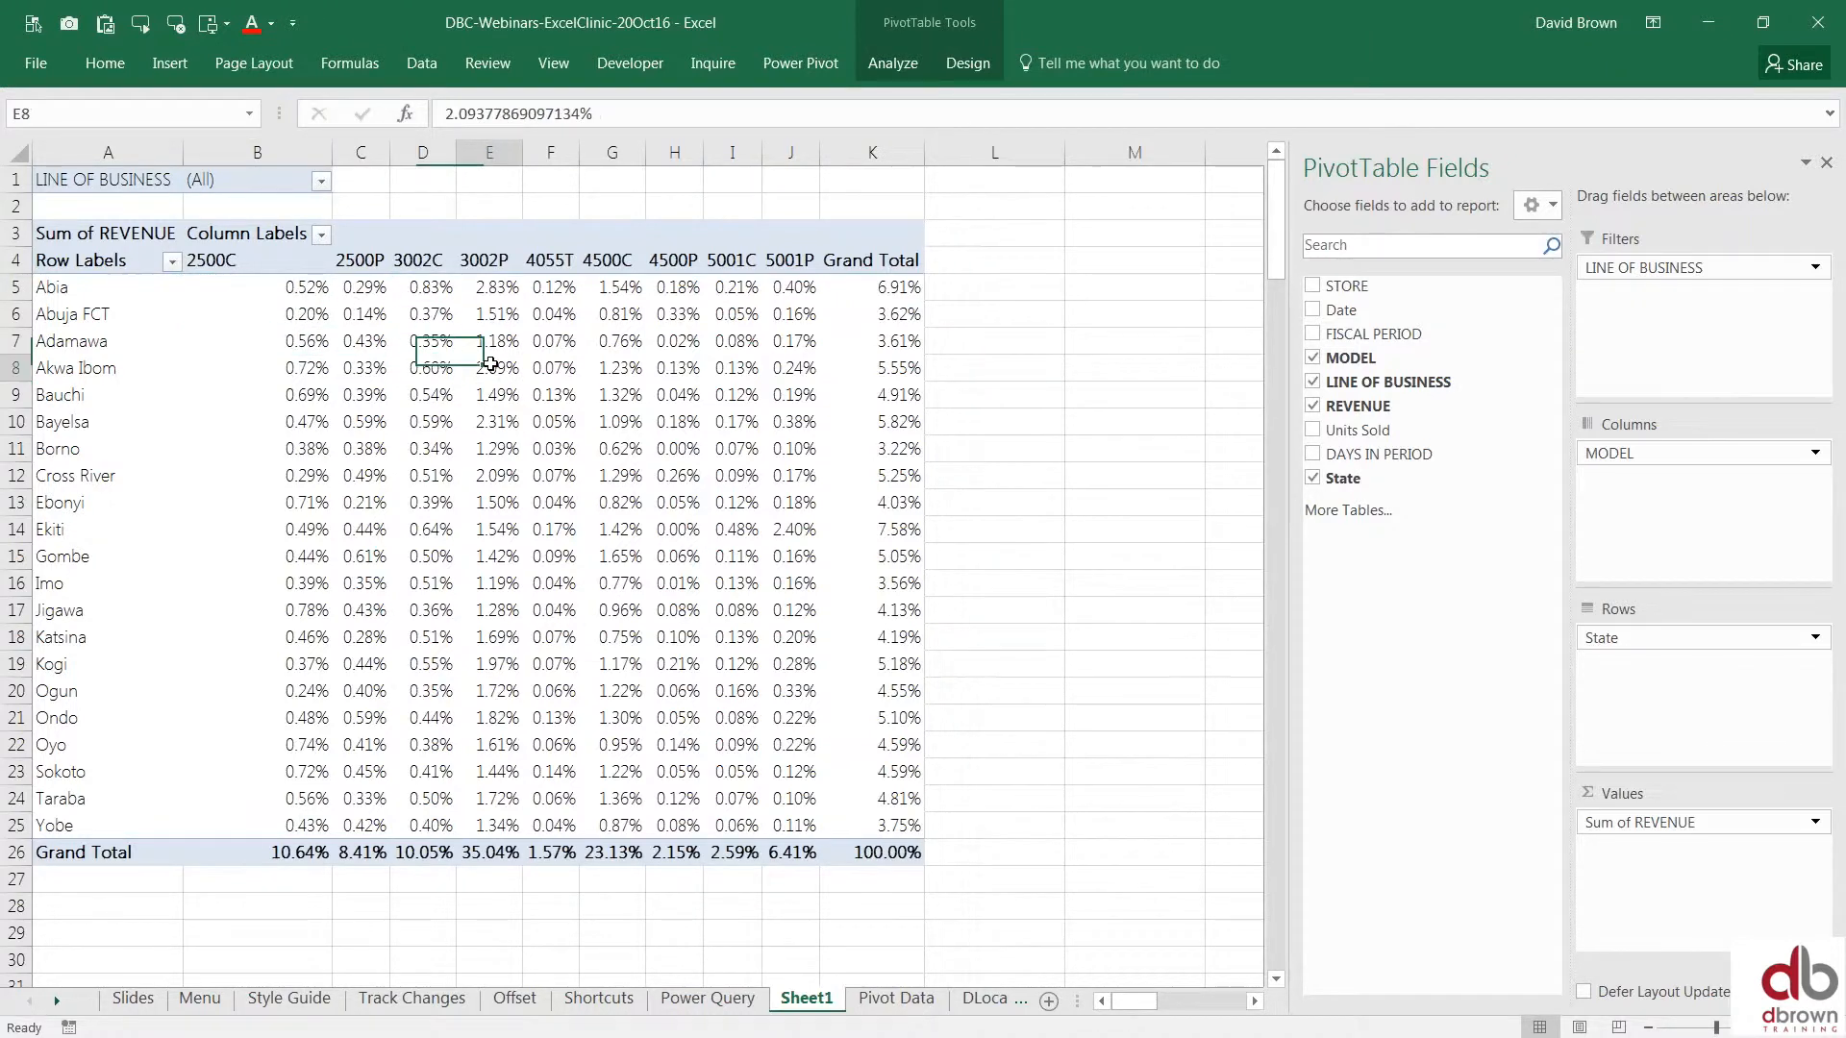
right_click(491, 365)
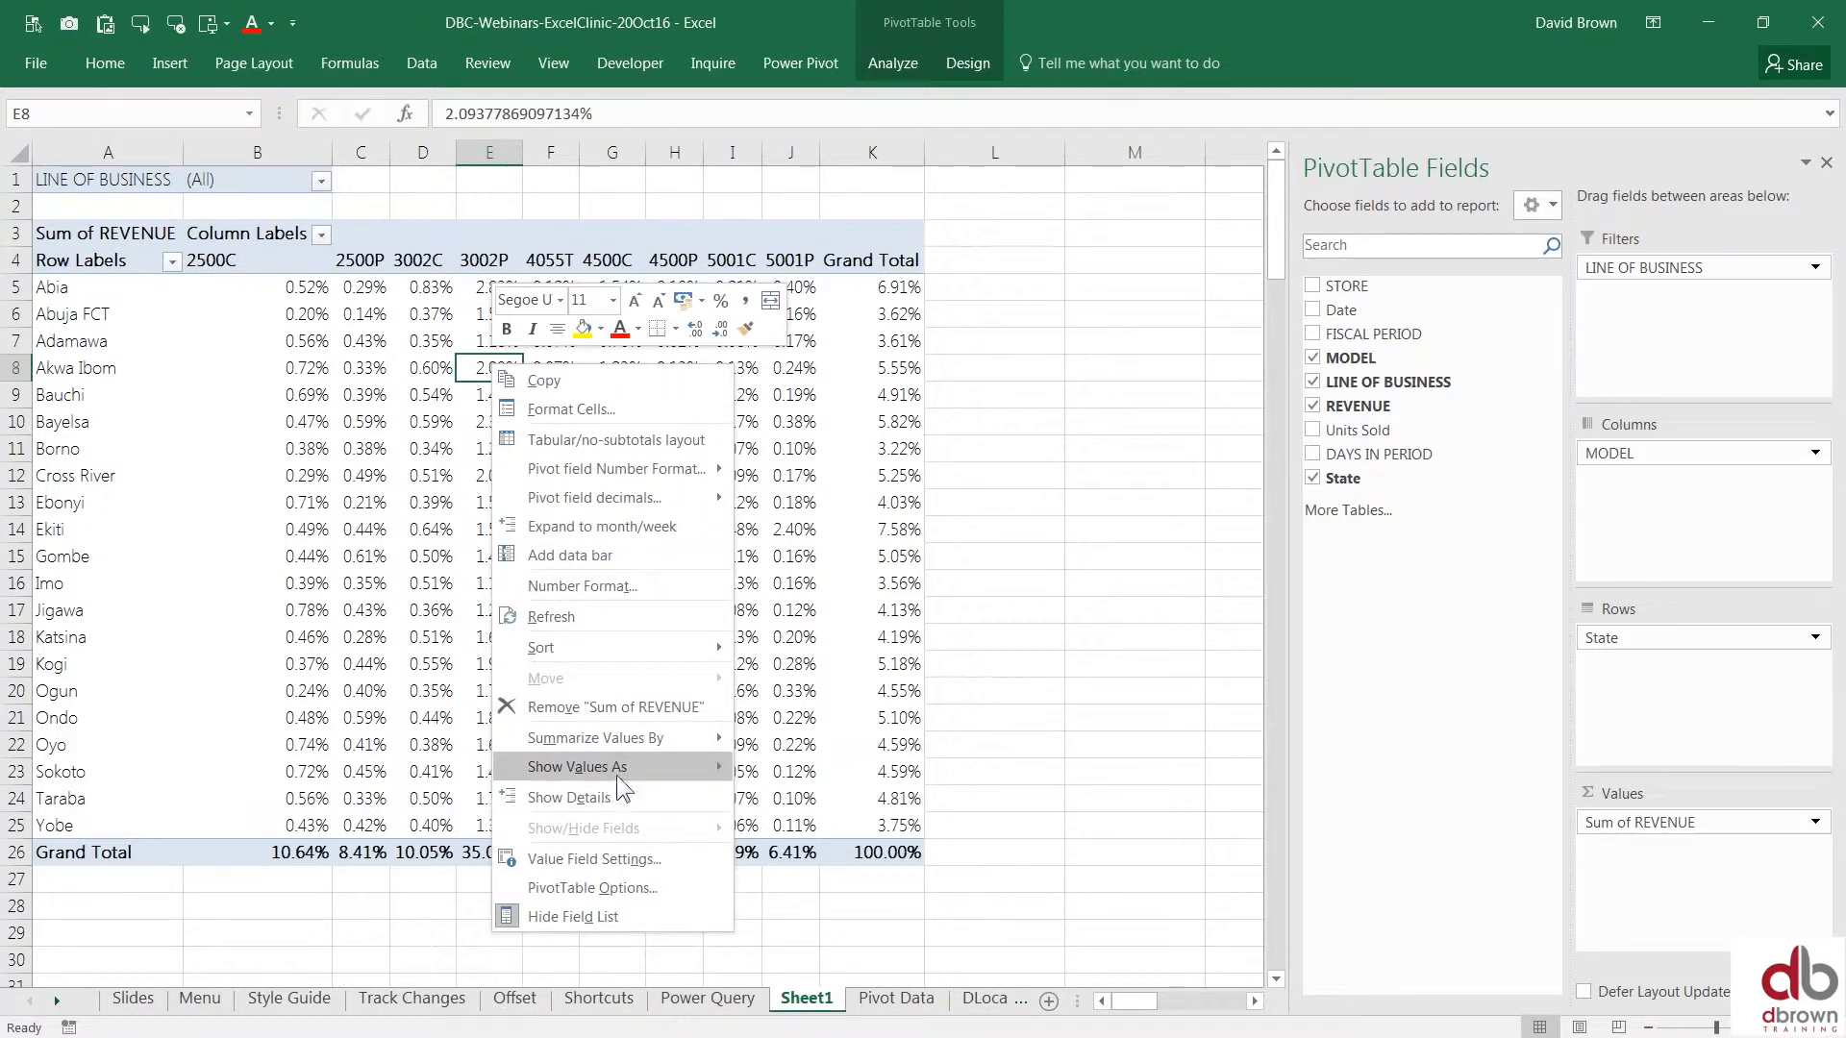
mouse_move(616, 774)
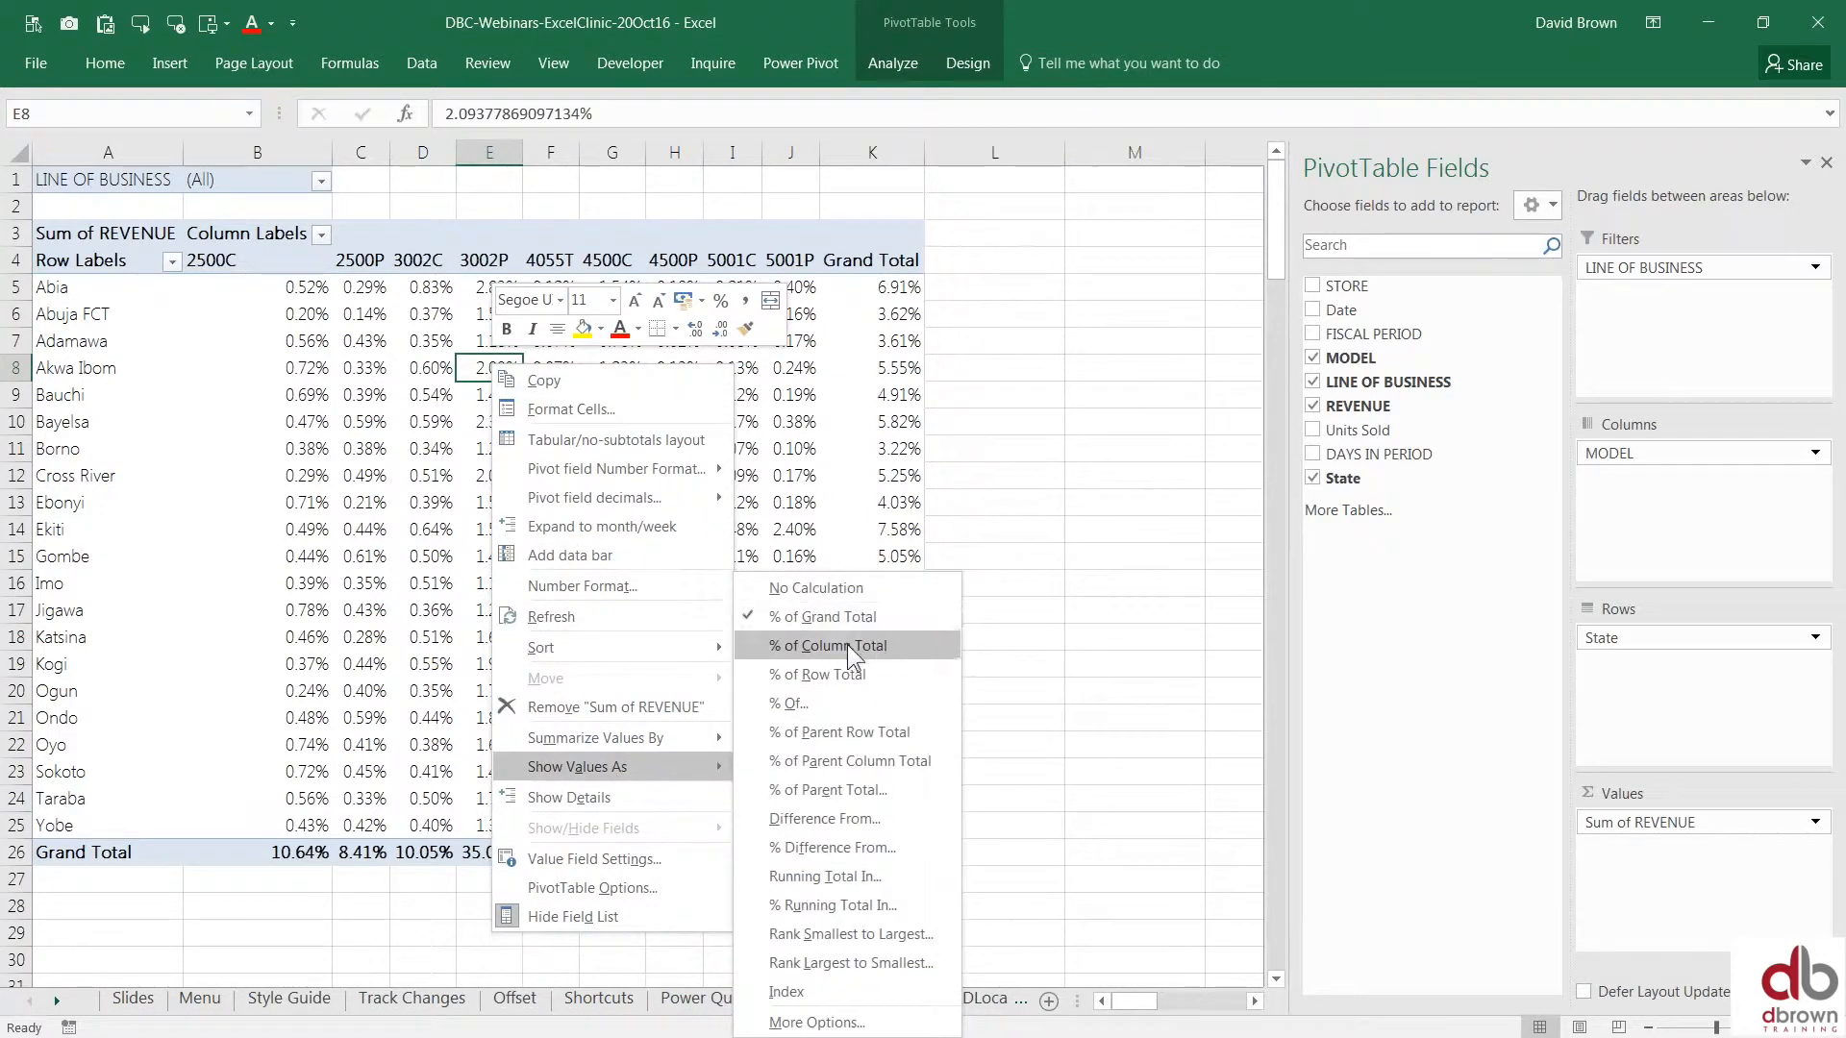
click(820, 648)
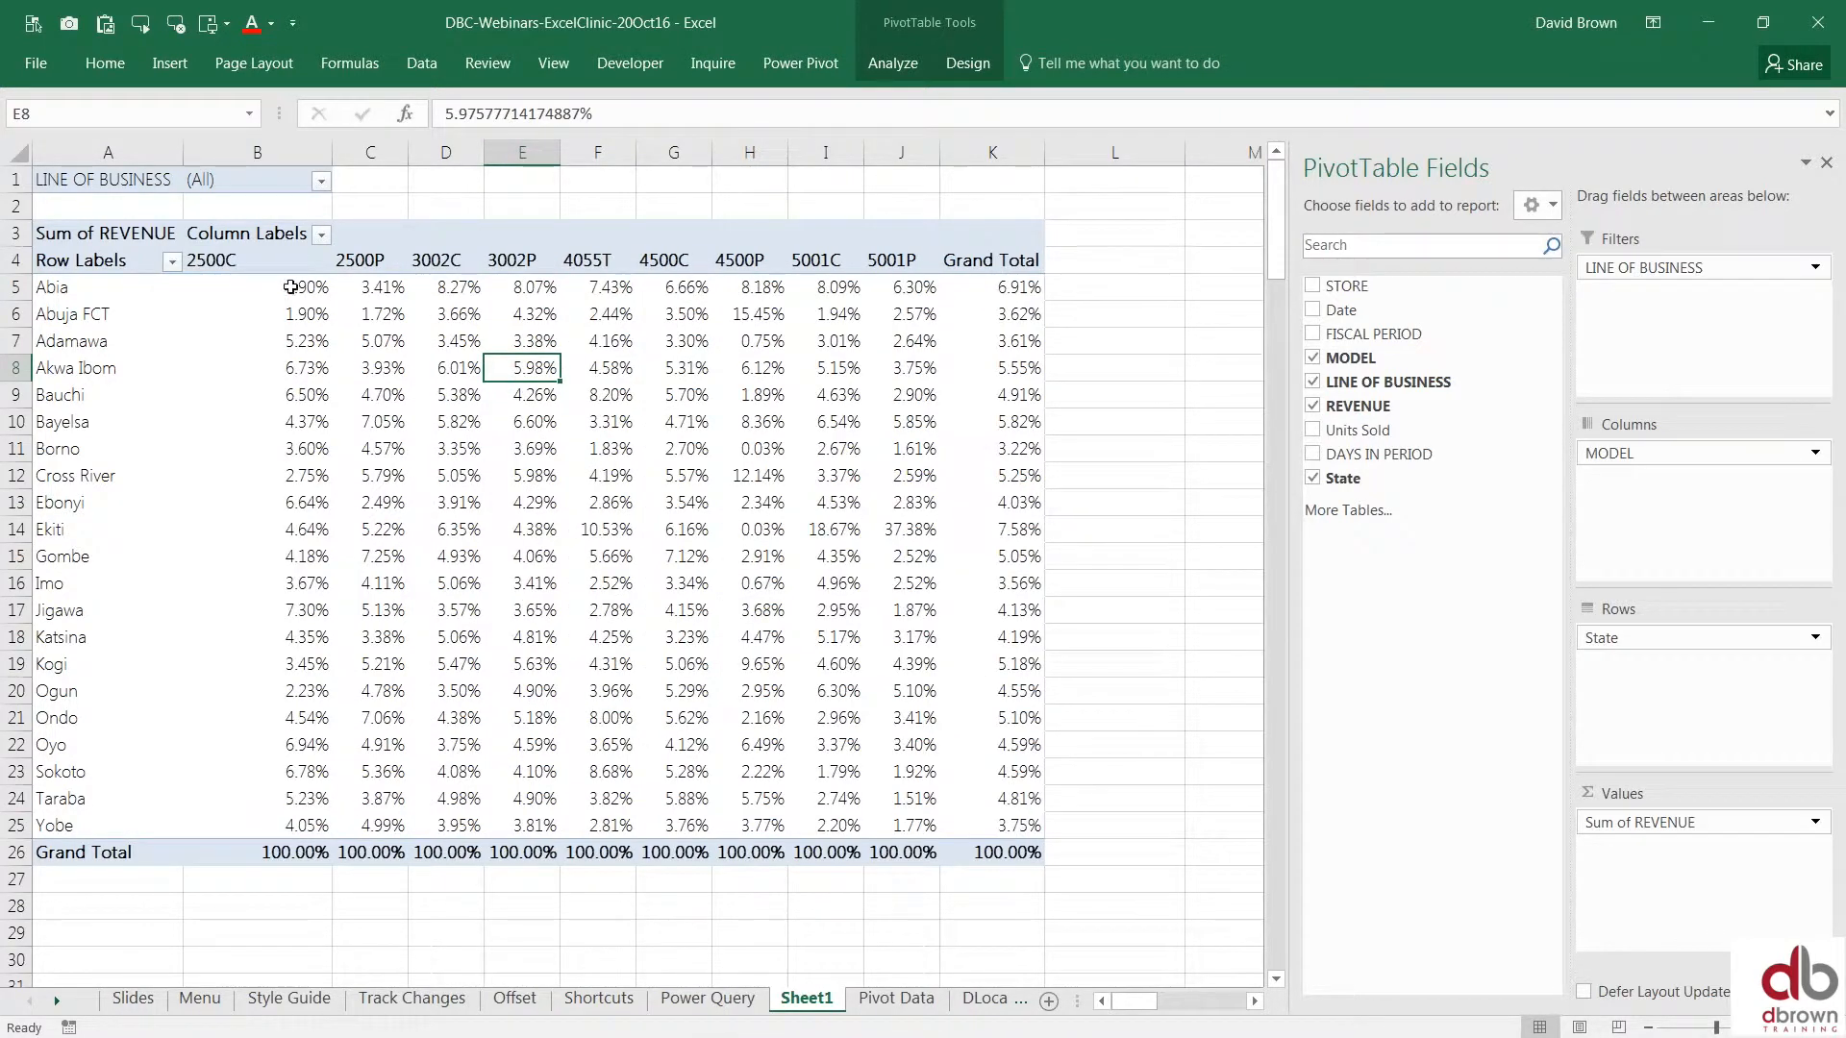
drag(290, 287, 222, 819)
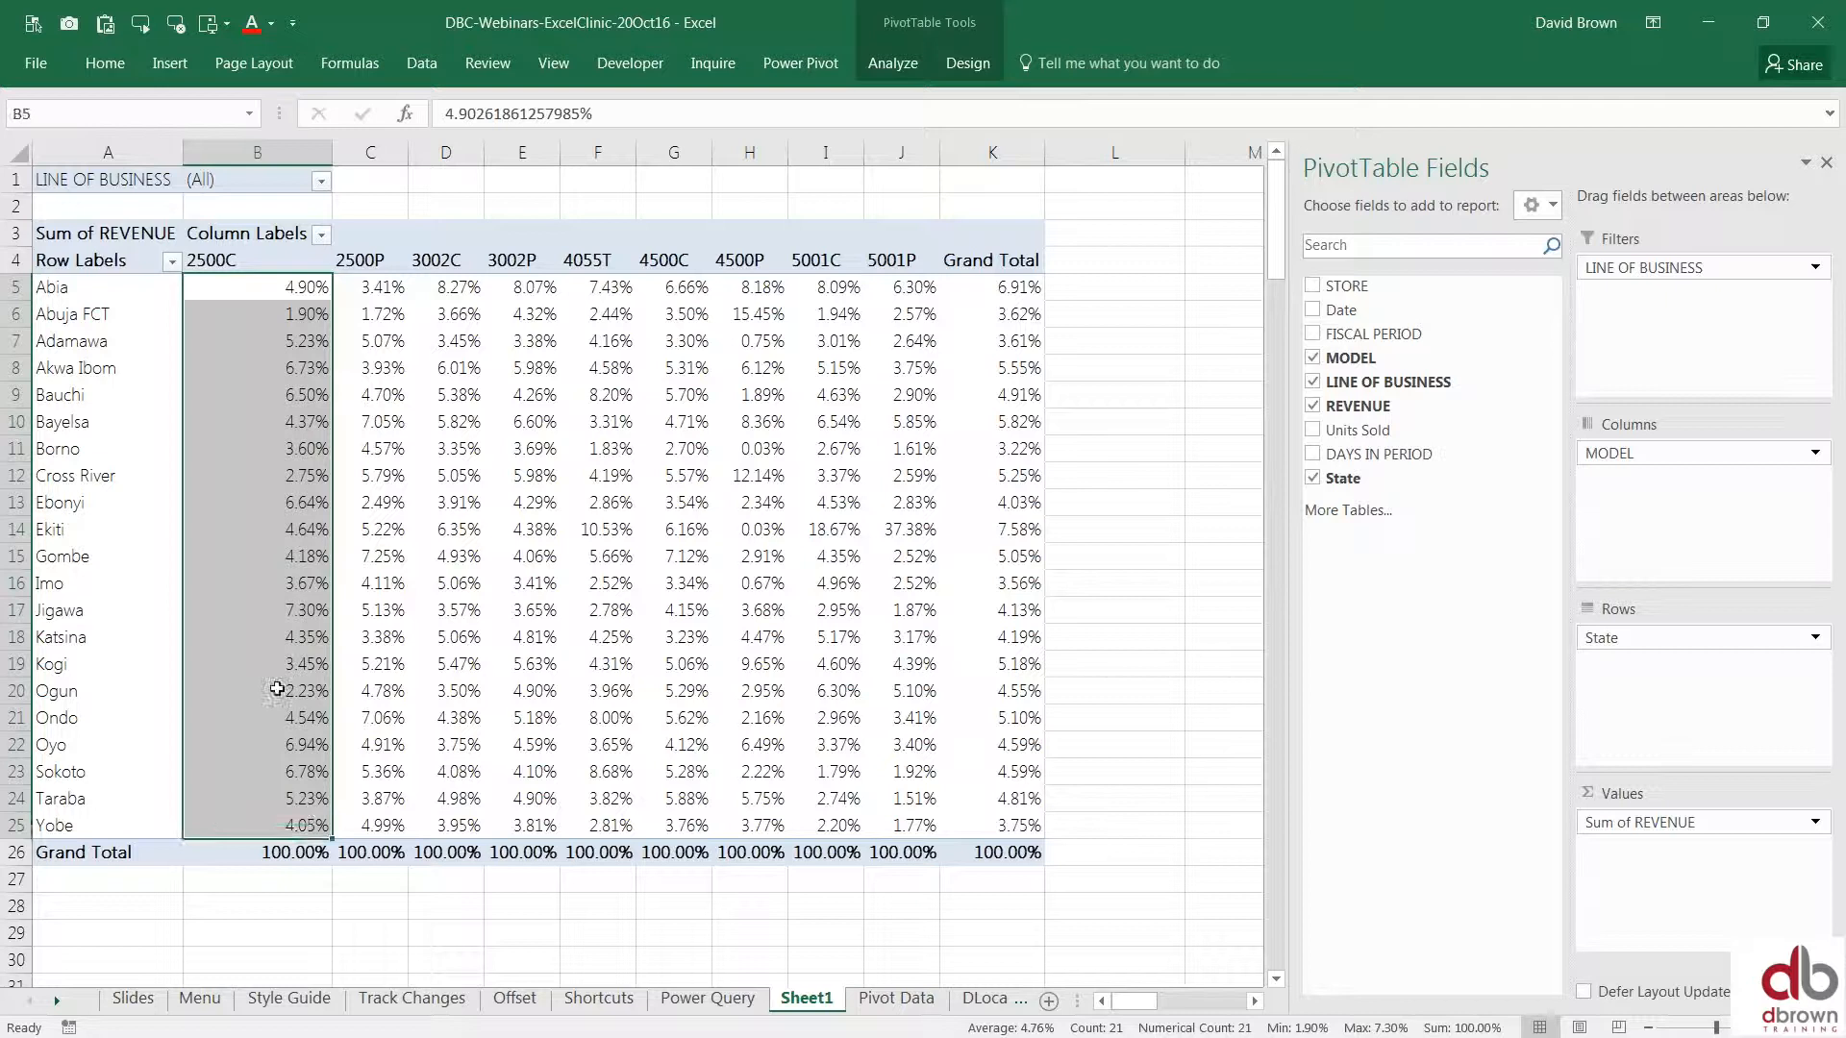
click(274, 852)
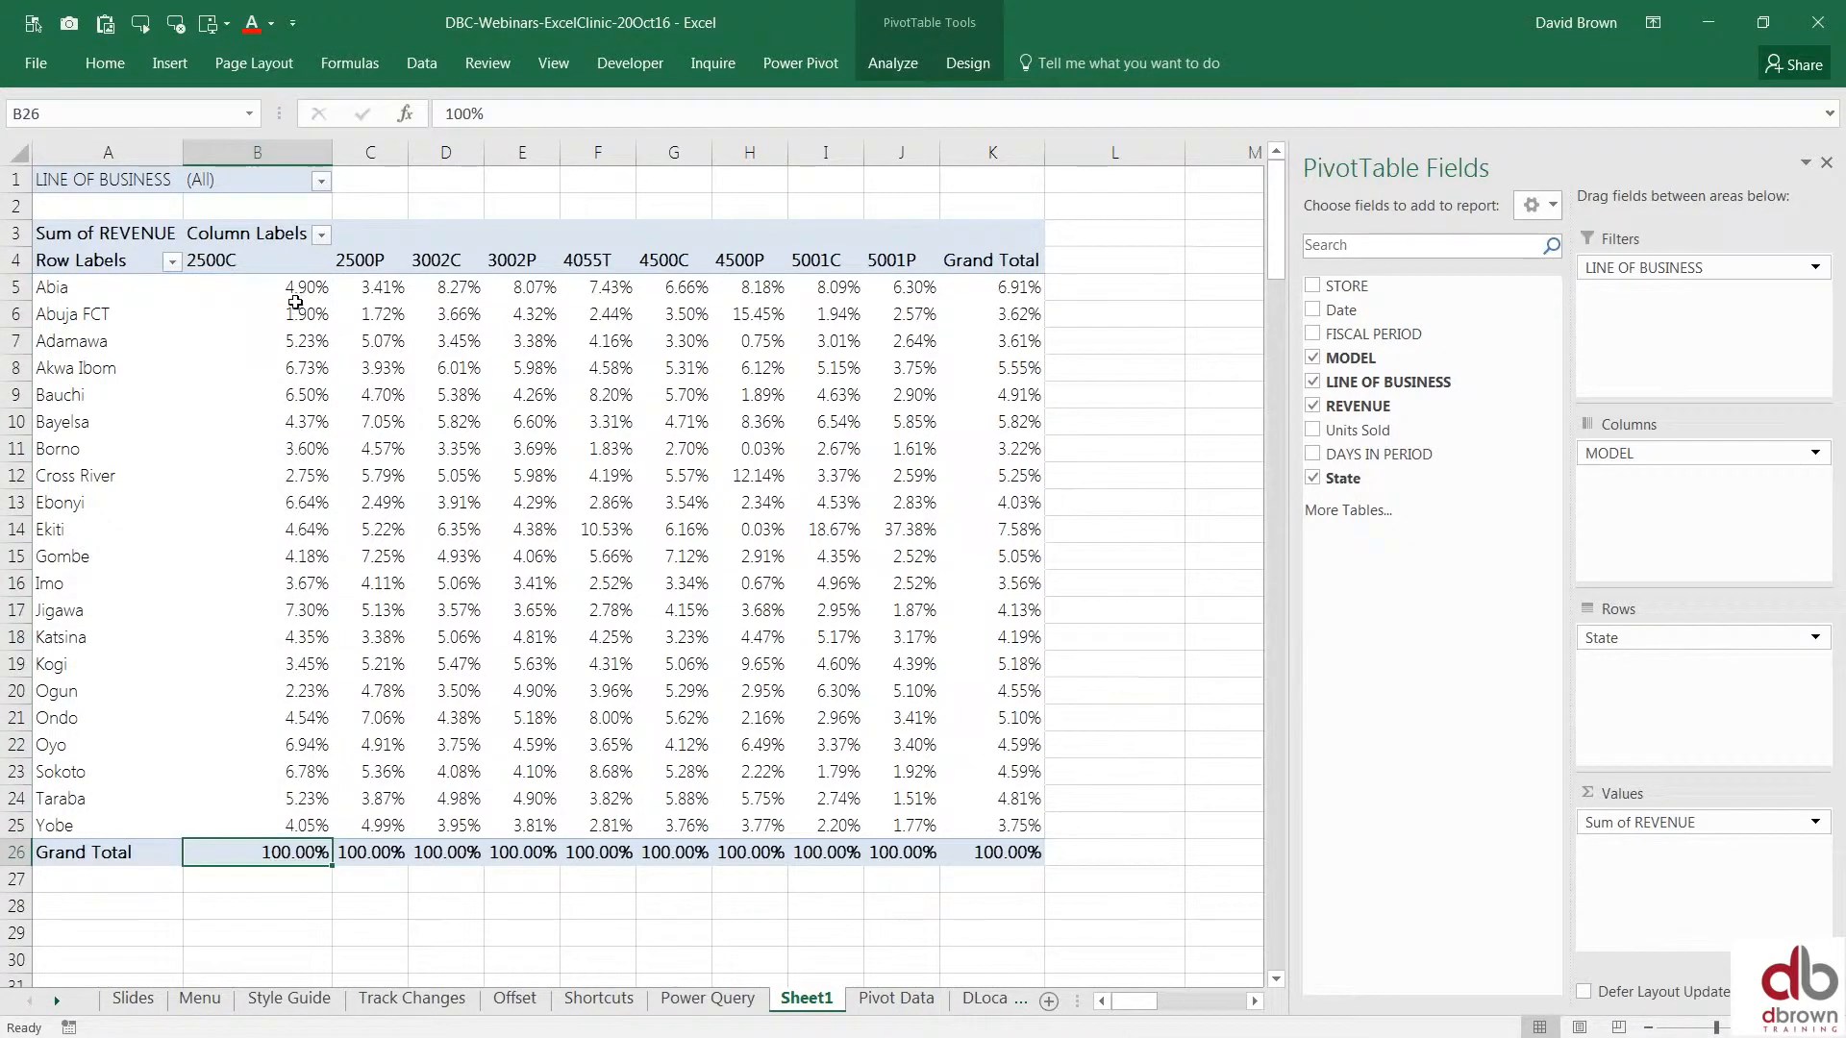
click(92, 297)
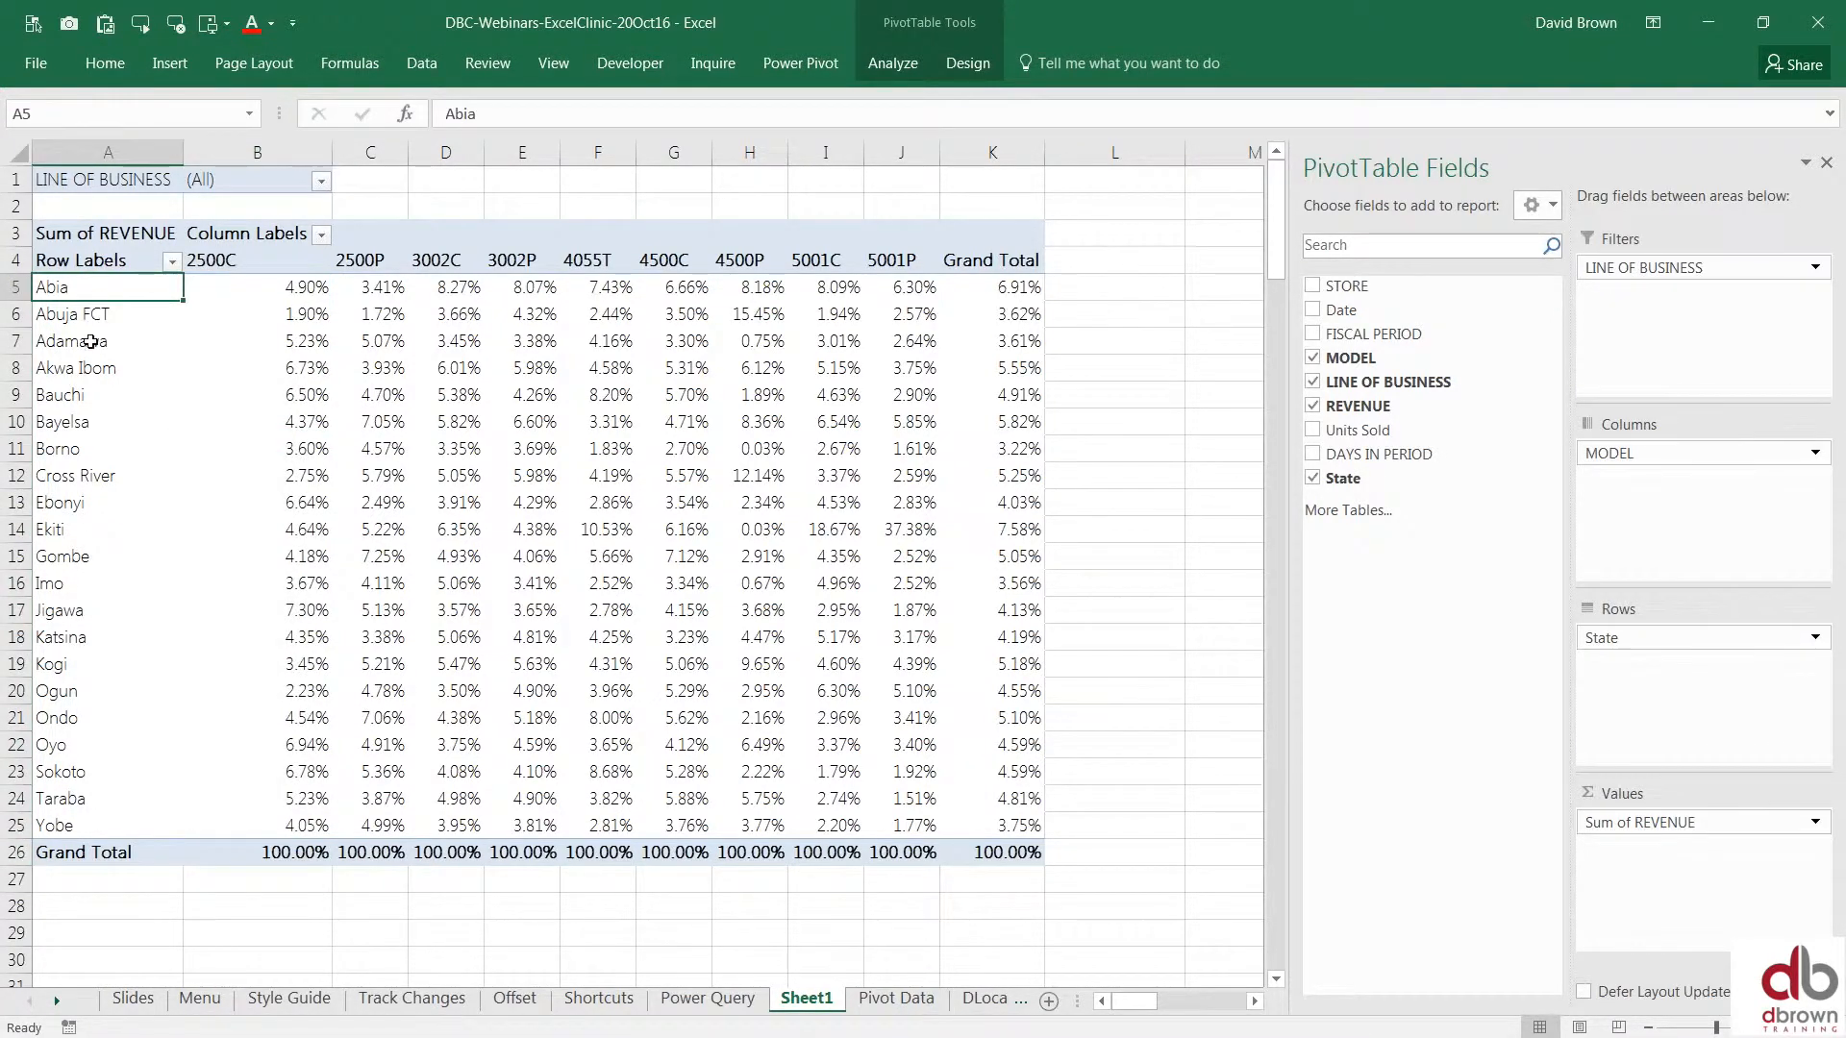
scroll(91, 341, up, 5)
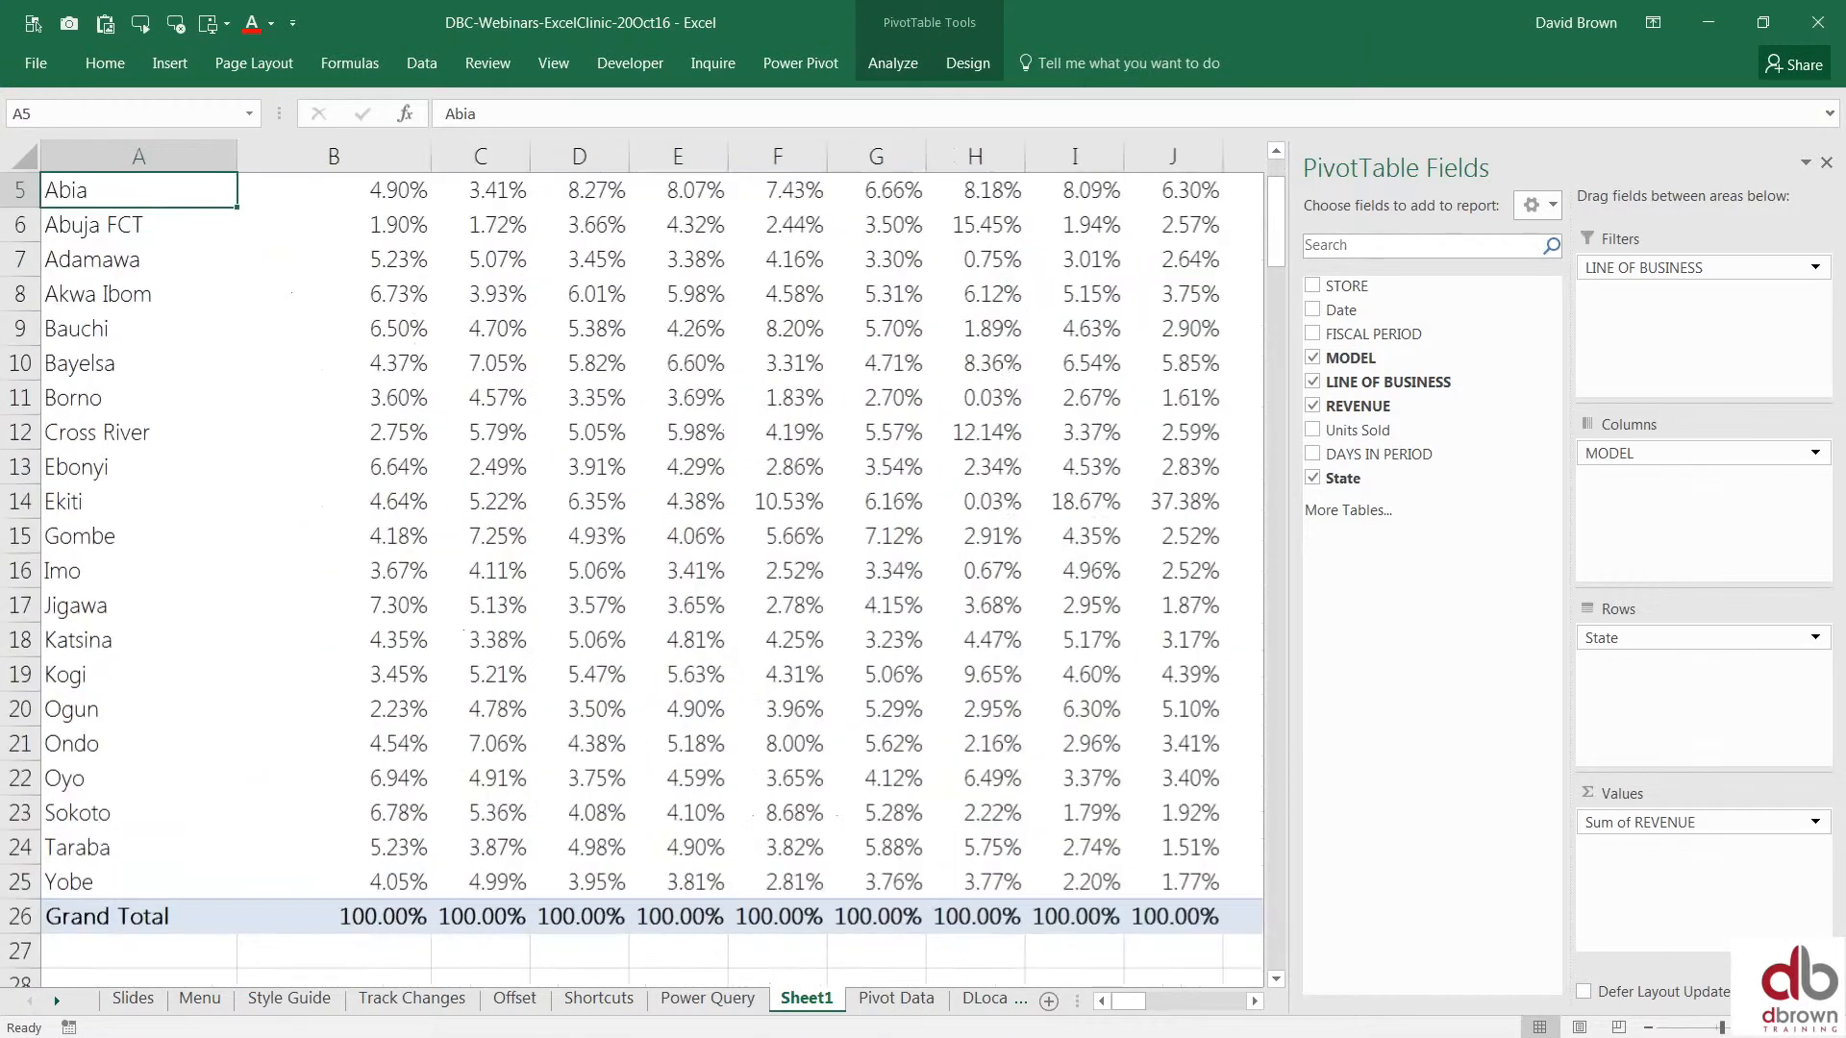
Check Abia's share of the 2500C model's revenue in the % of Column Total view.
scroll(643, 574, up, 1)
click(419, 356)
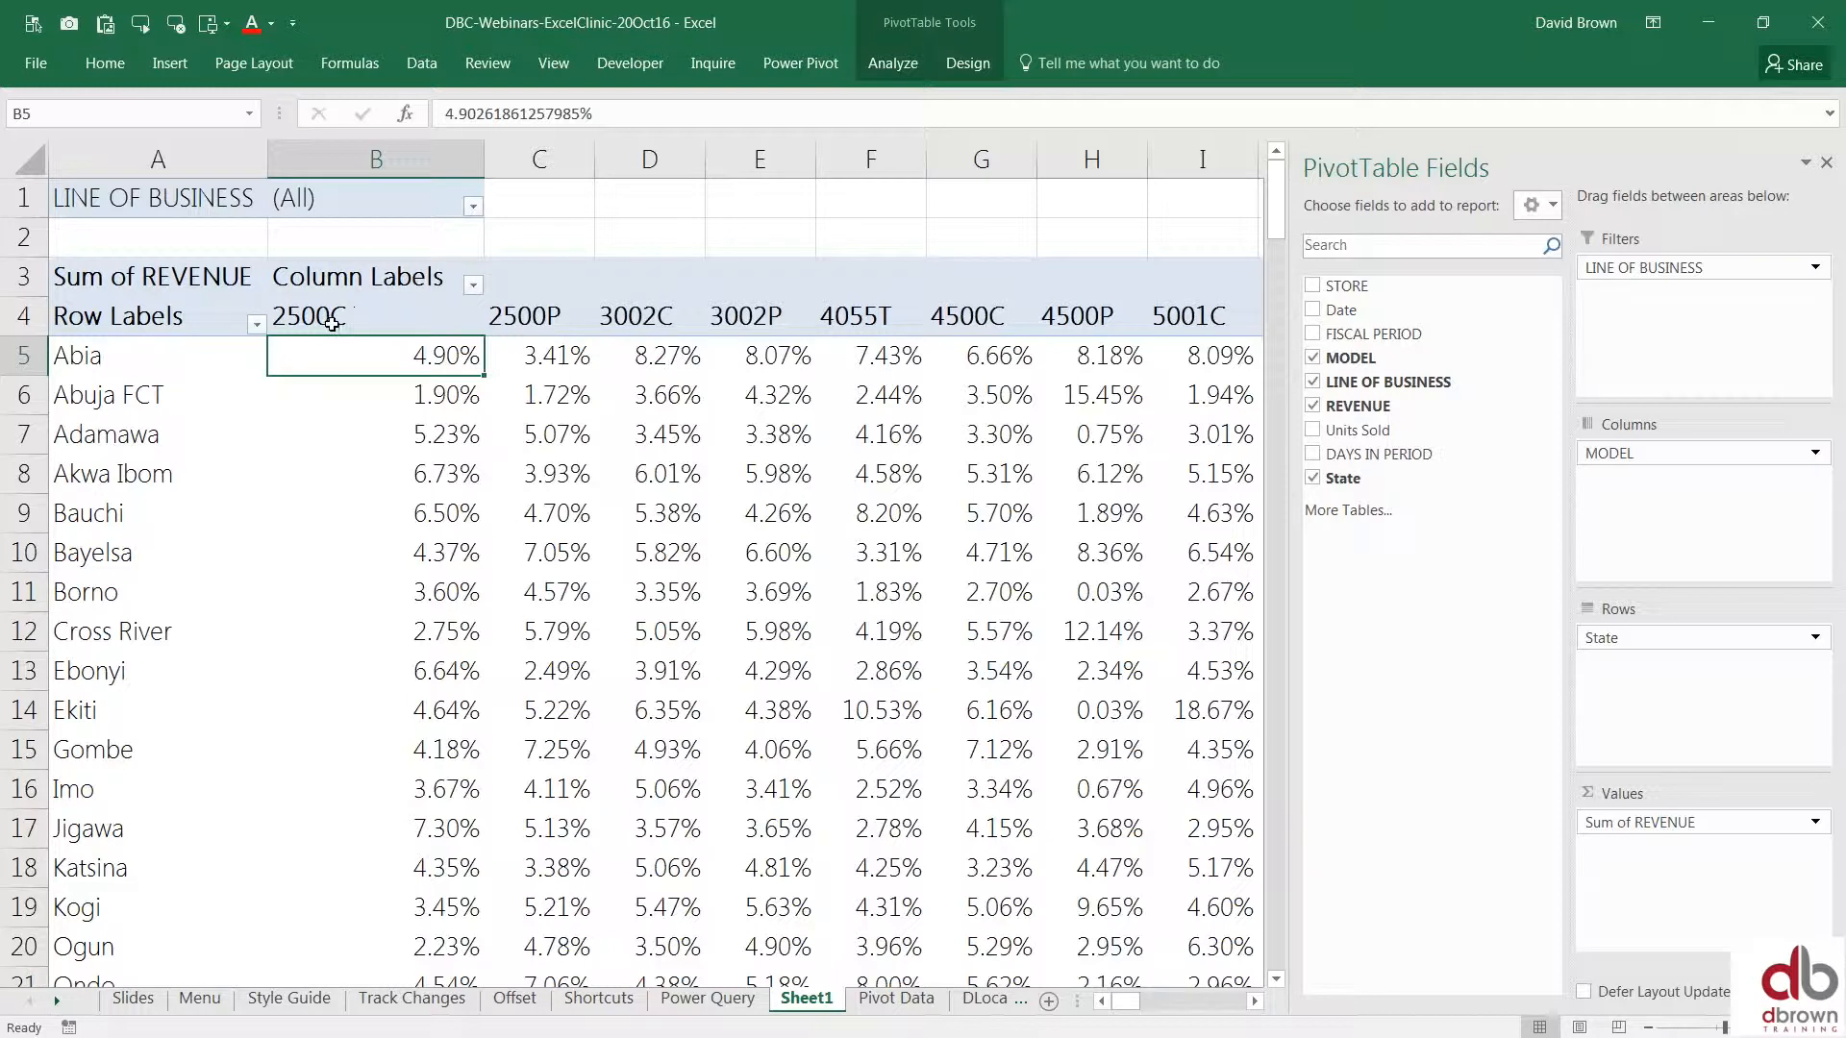
click(331, 318)
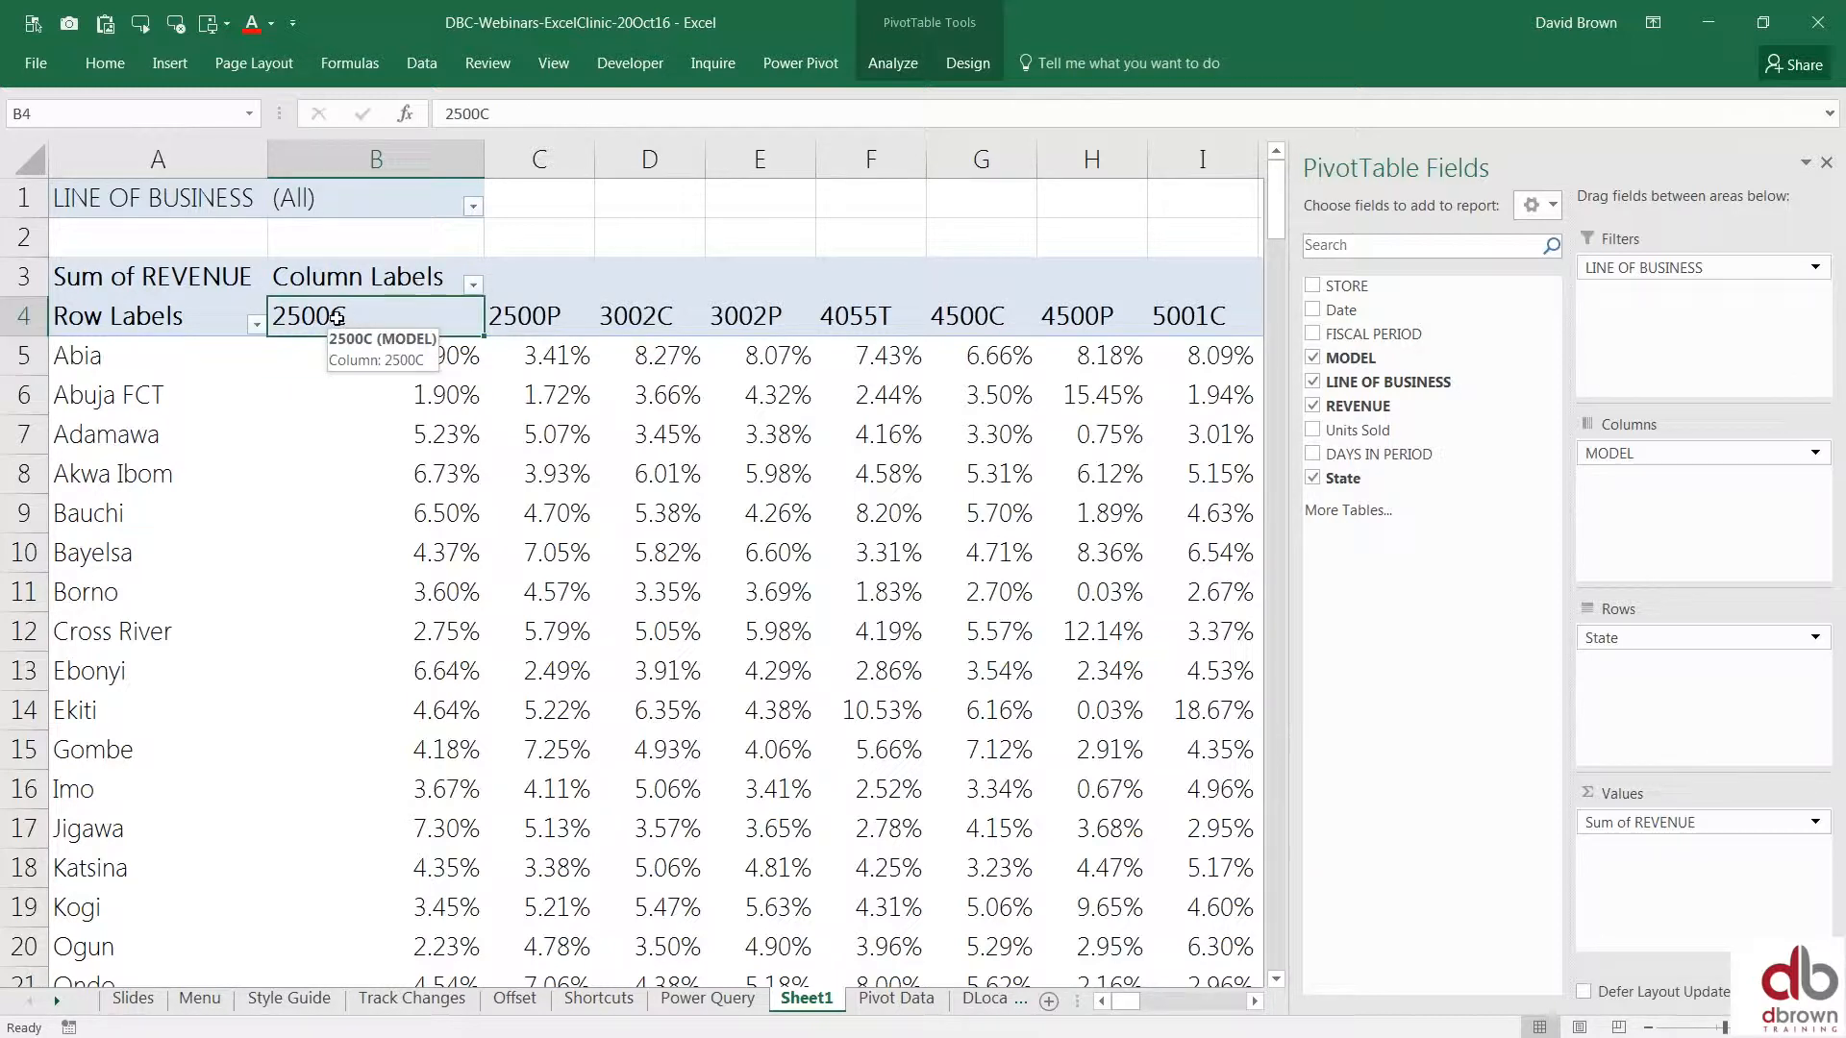
click(465, 357)
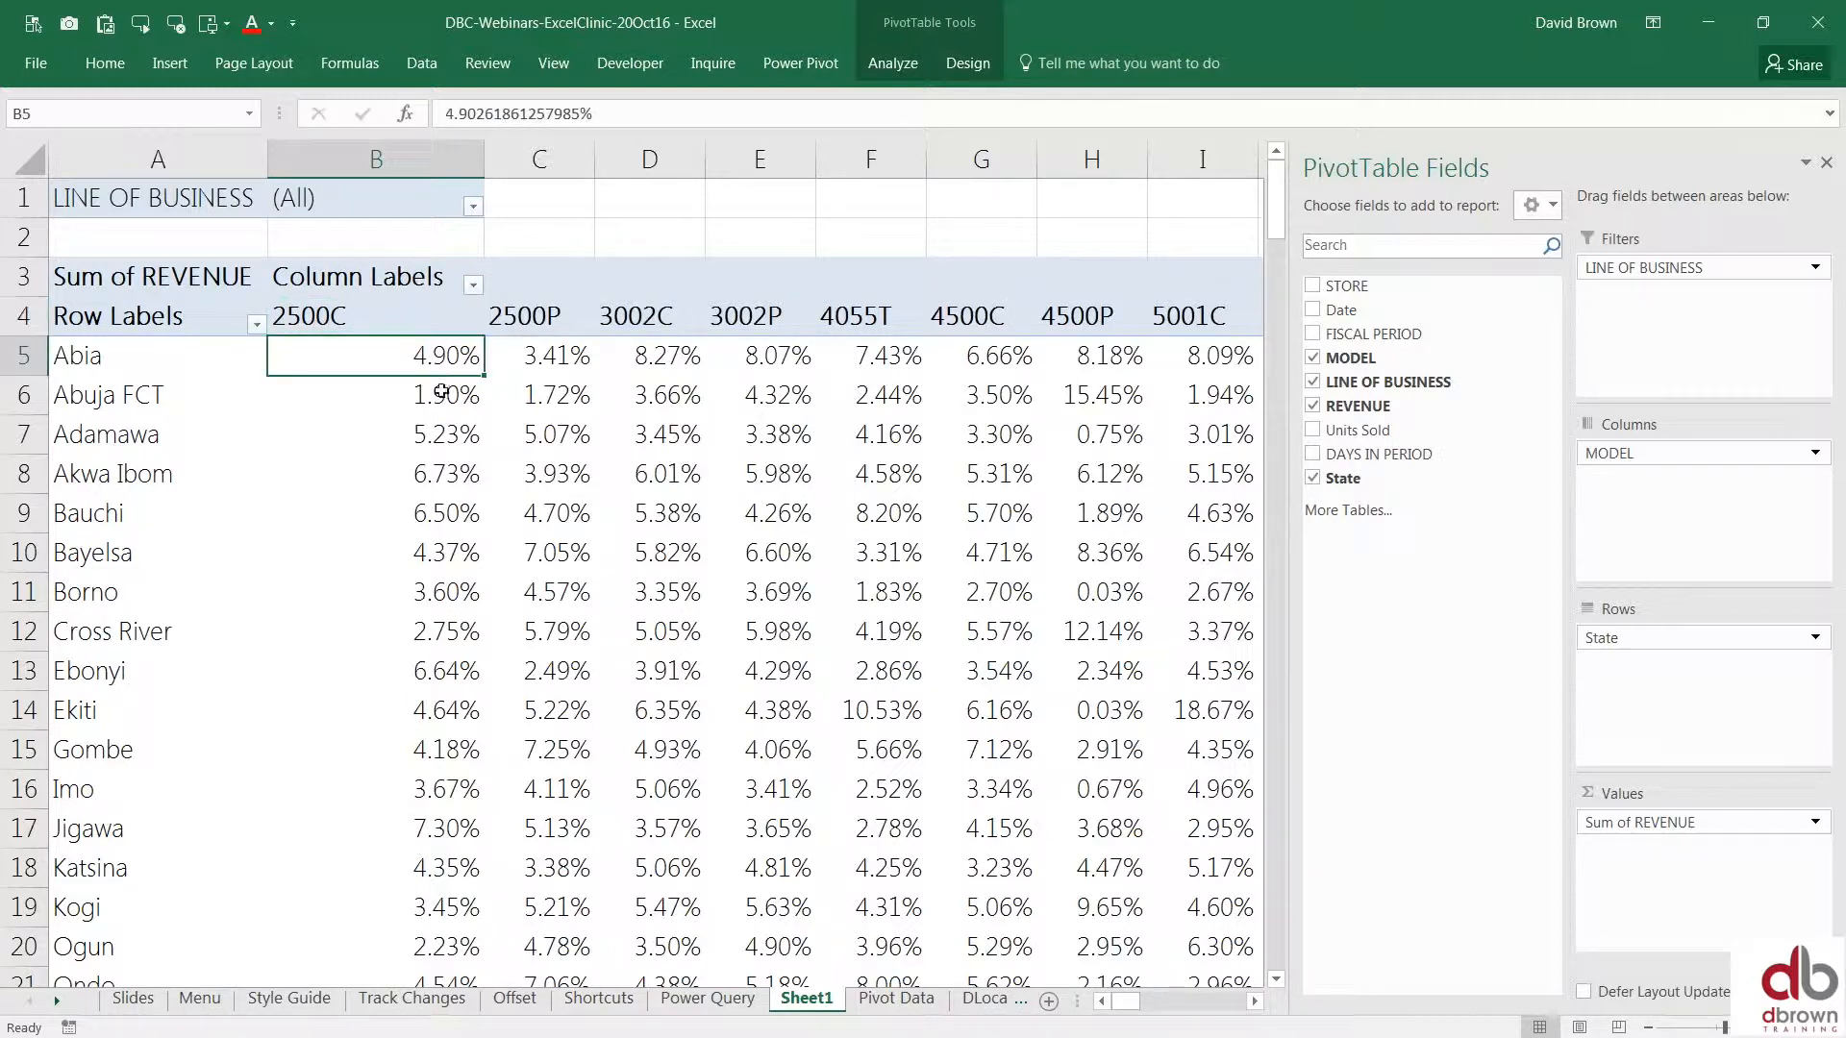
mouse_move(428, 434)
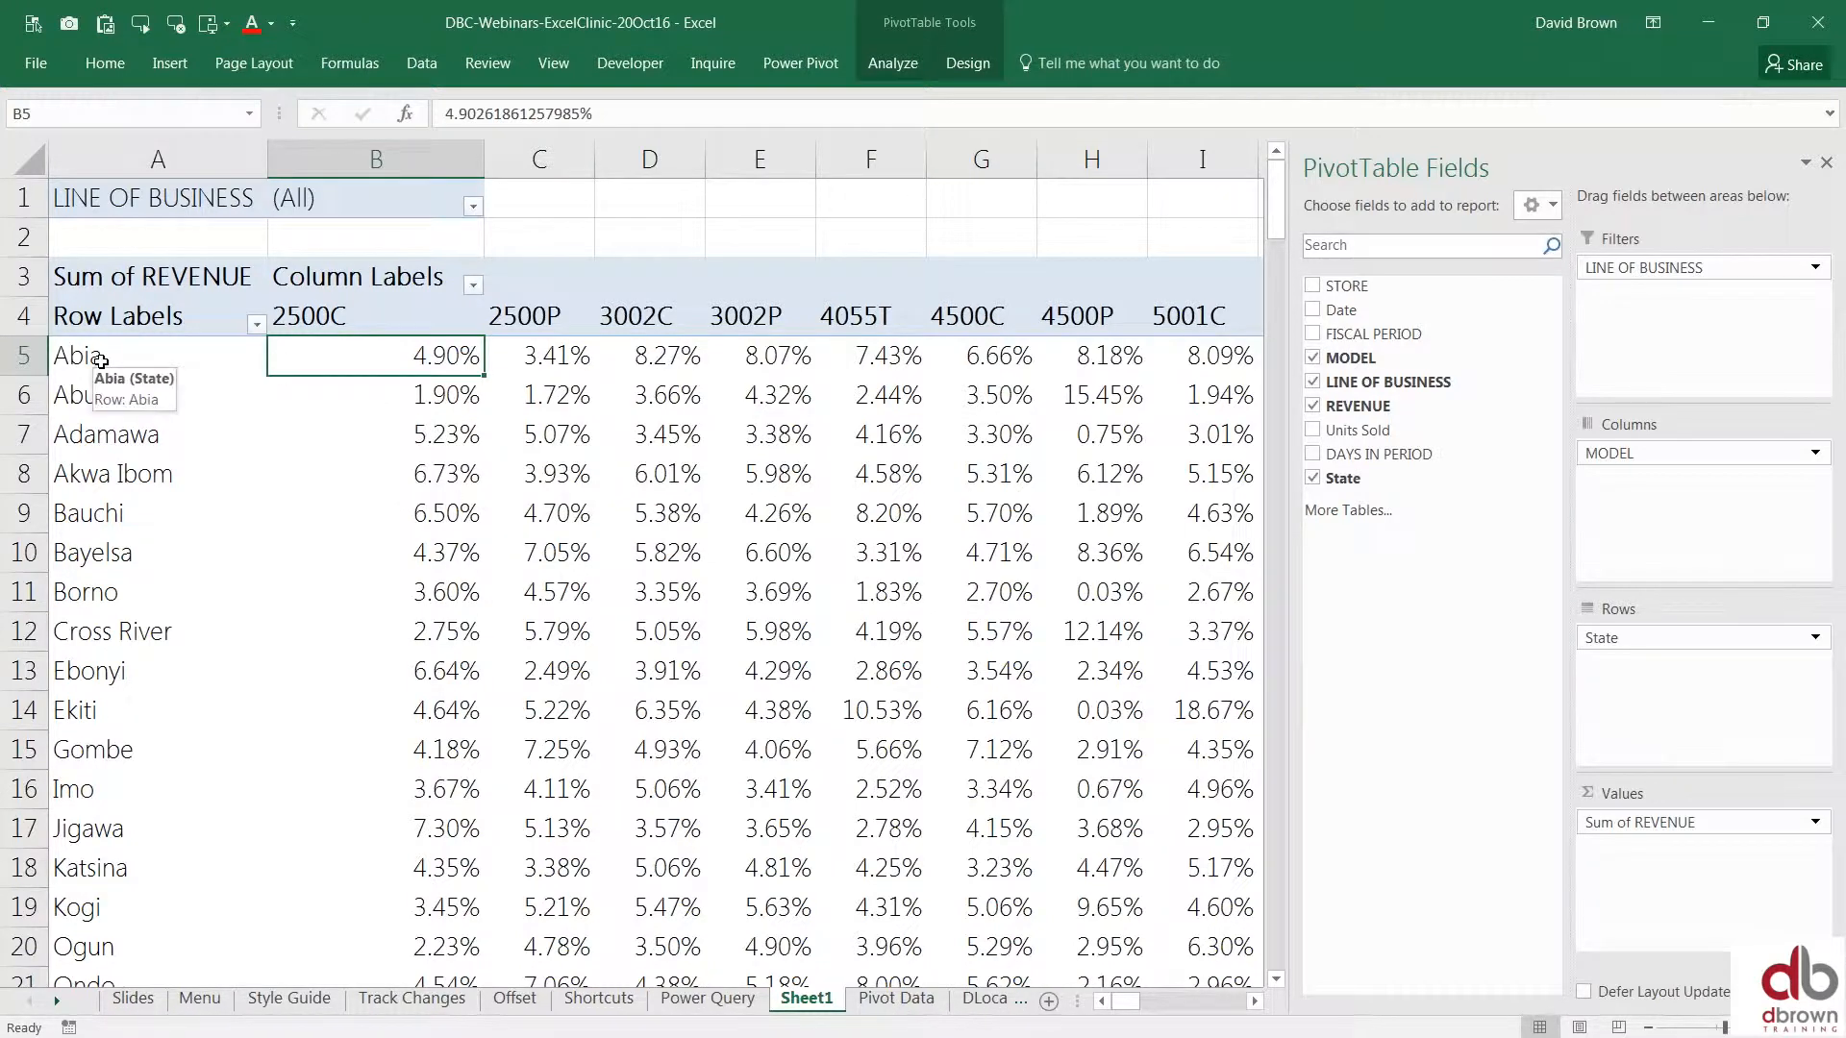
scroll(461, 415, down, 2)
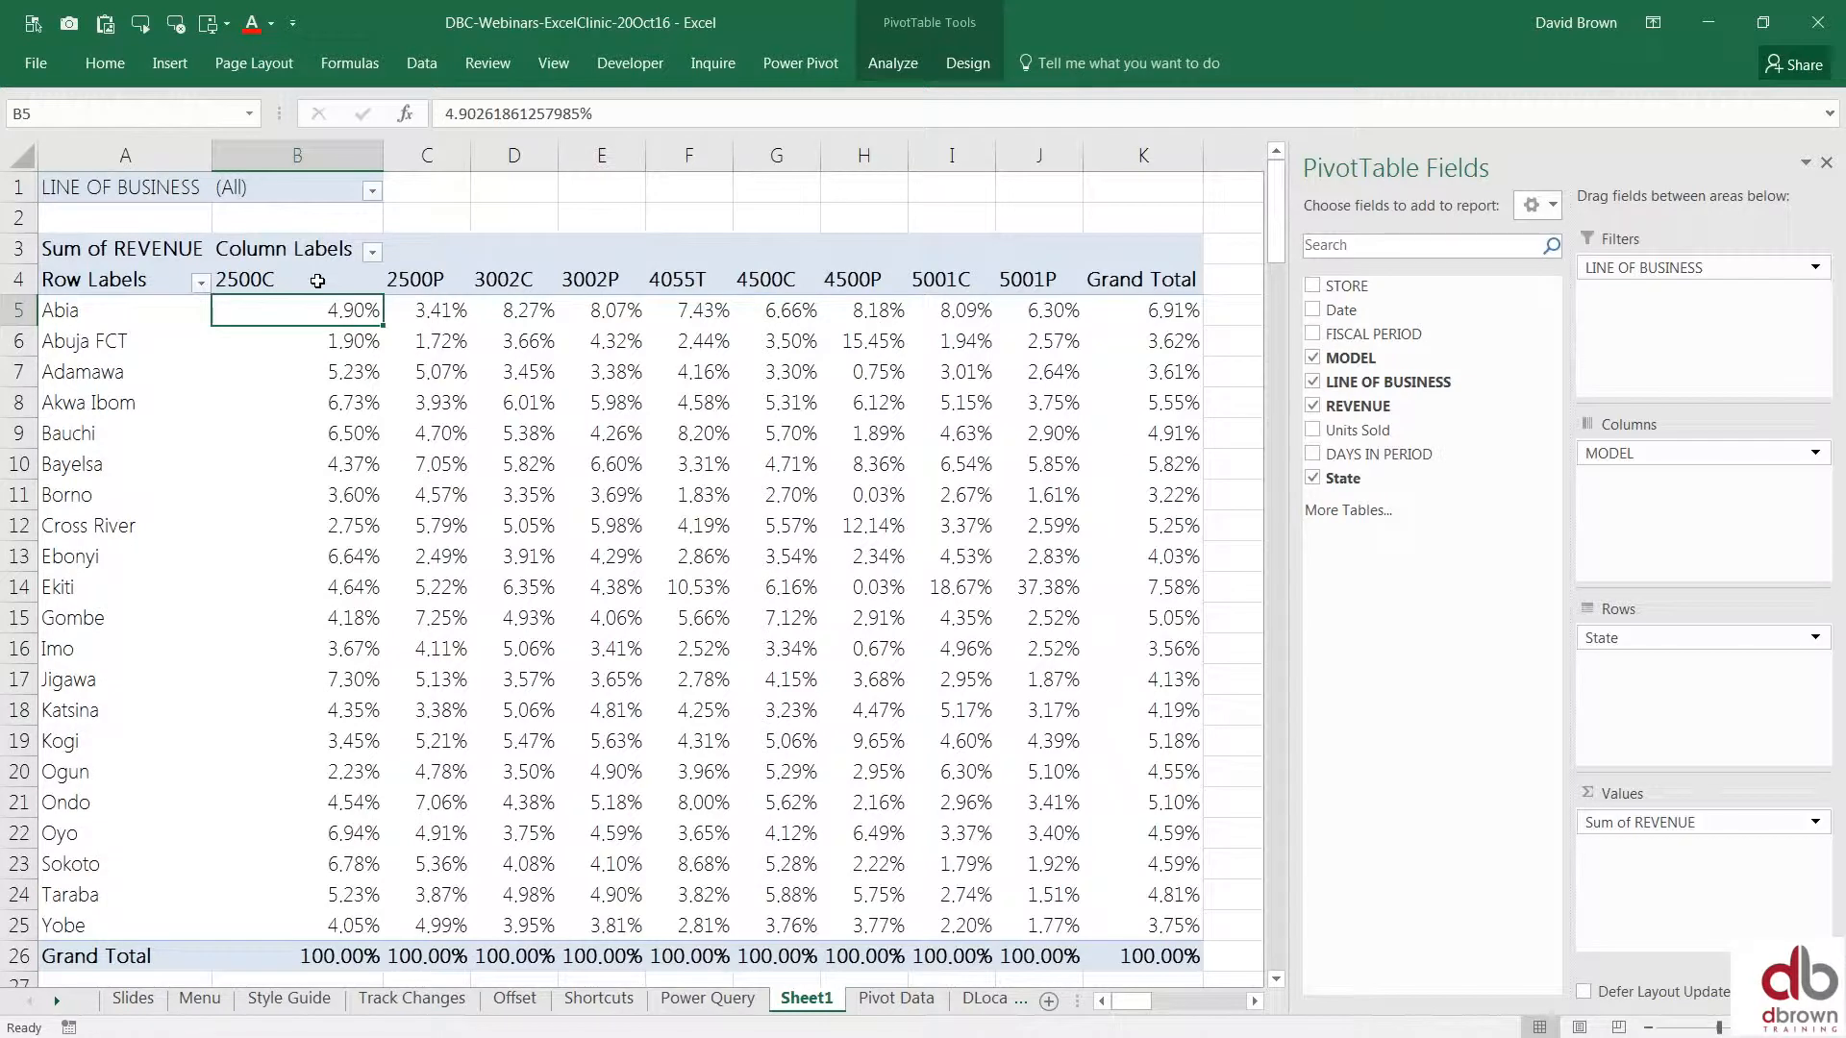
Highlight the 2500C column's state shares and the model headings from 2500C to 5001P to review how columns are totalled.
drag(313, 266, 241, 925)
right_click(503, 415)
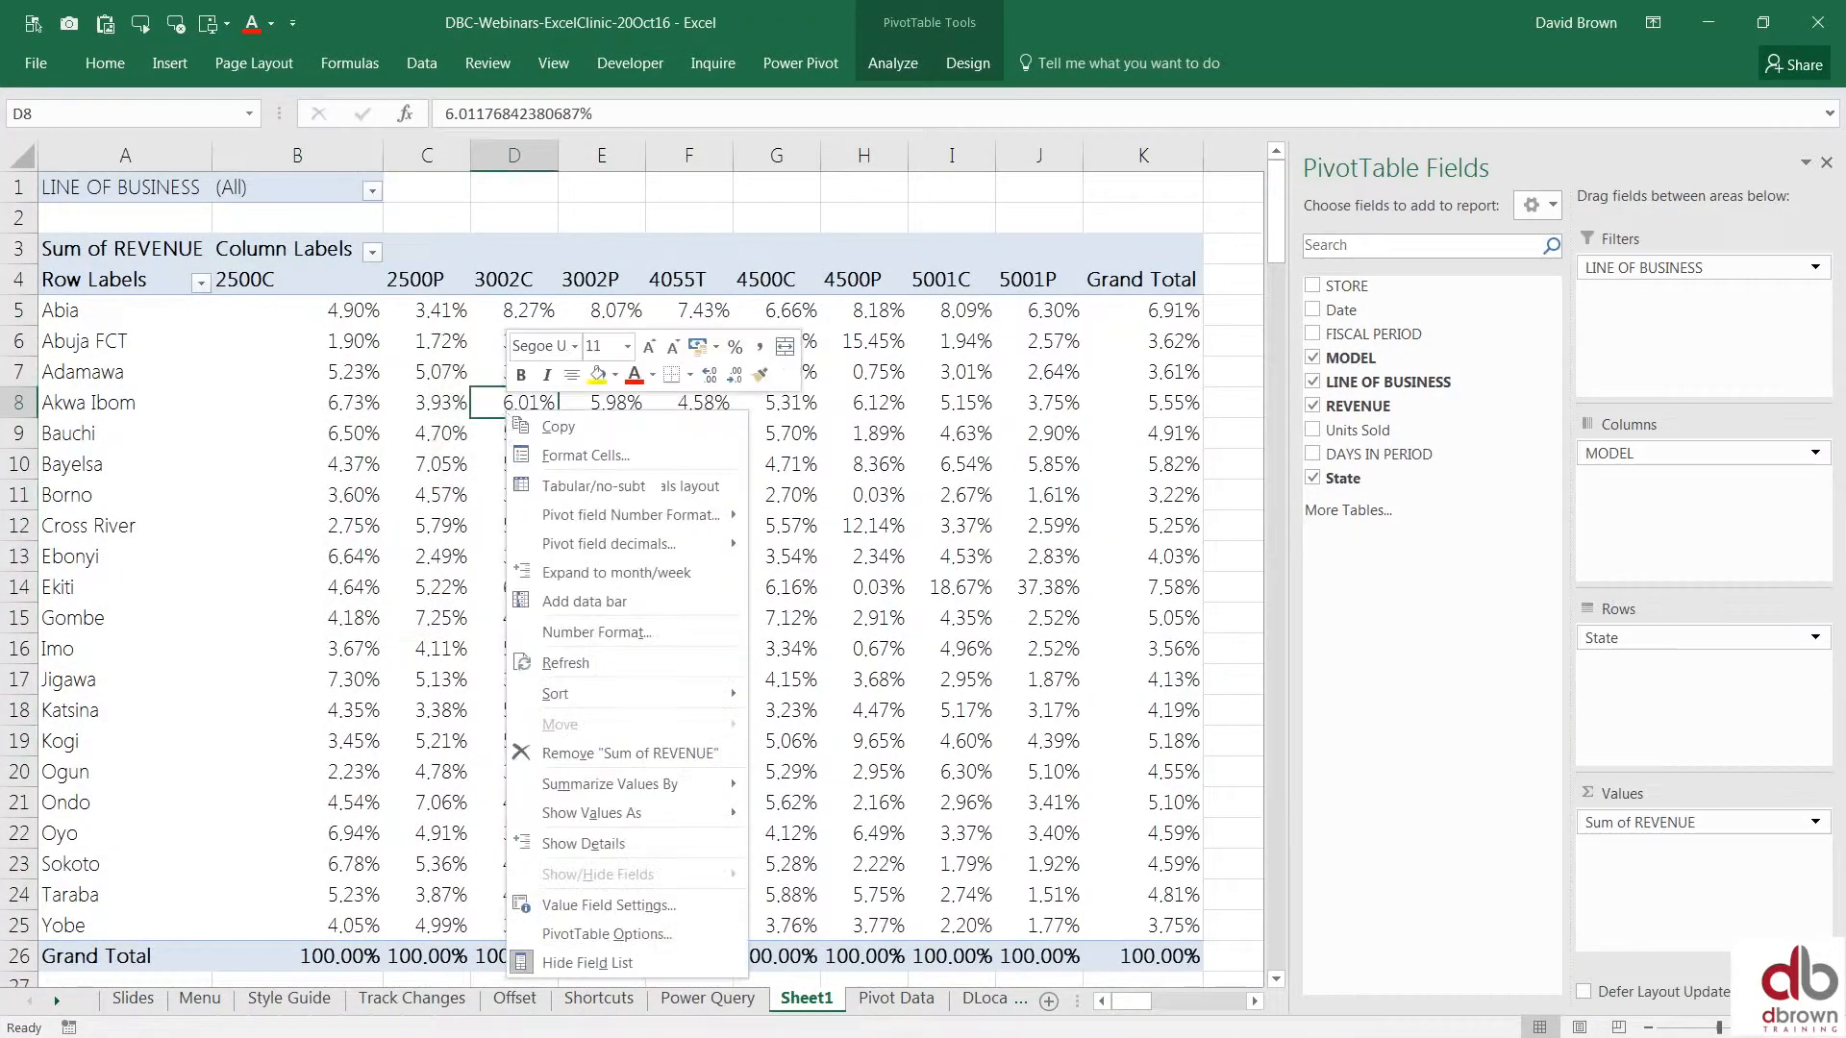
key(Escape)
drag(286, 289, 714, 280)
drag(930, 281, 1025, 282)
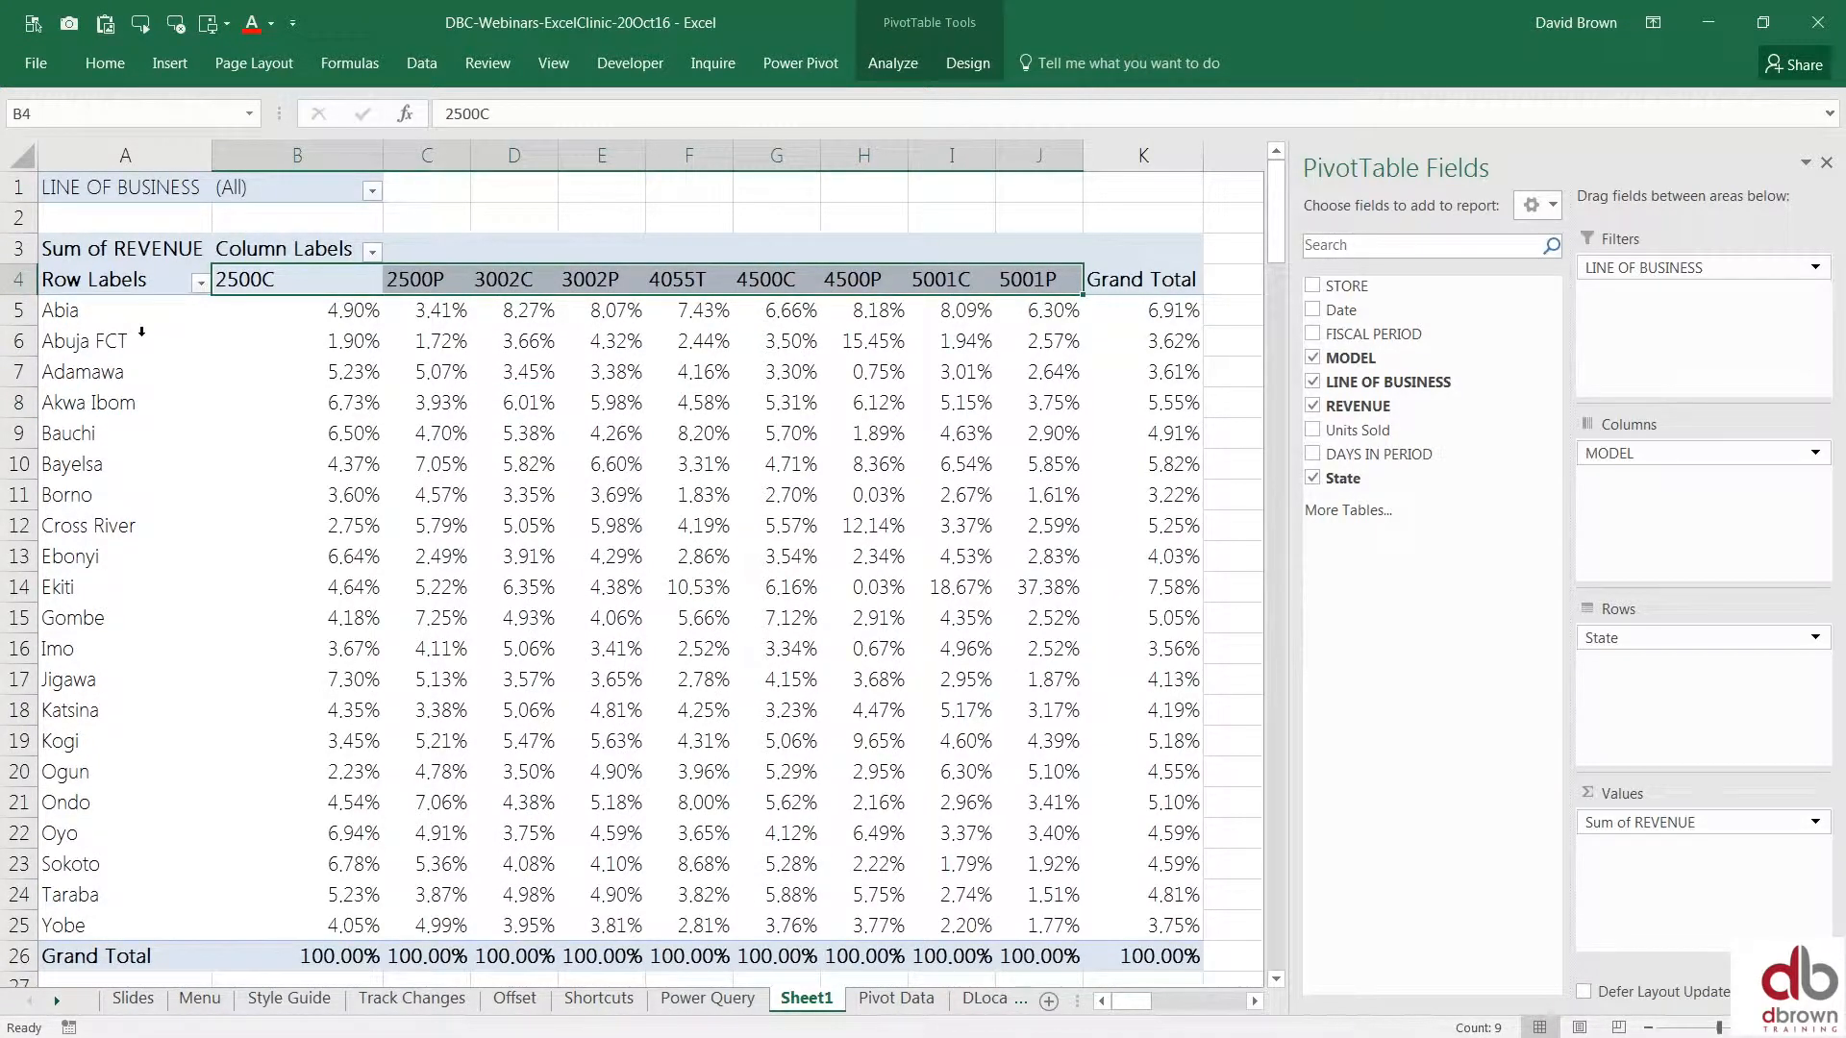
mouse_move(307, 320)
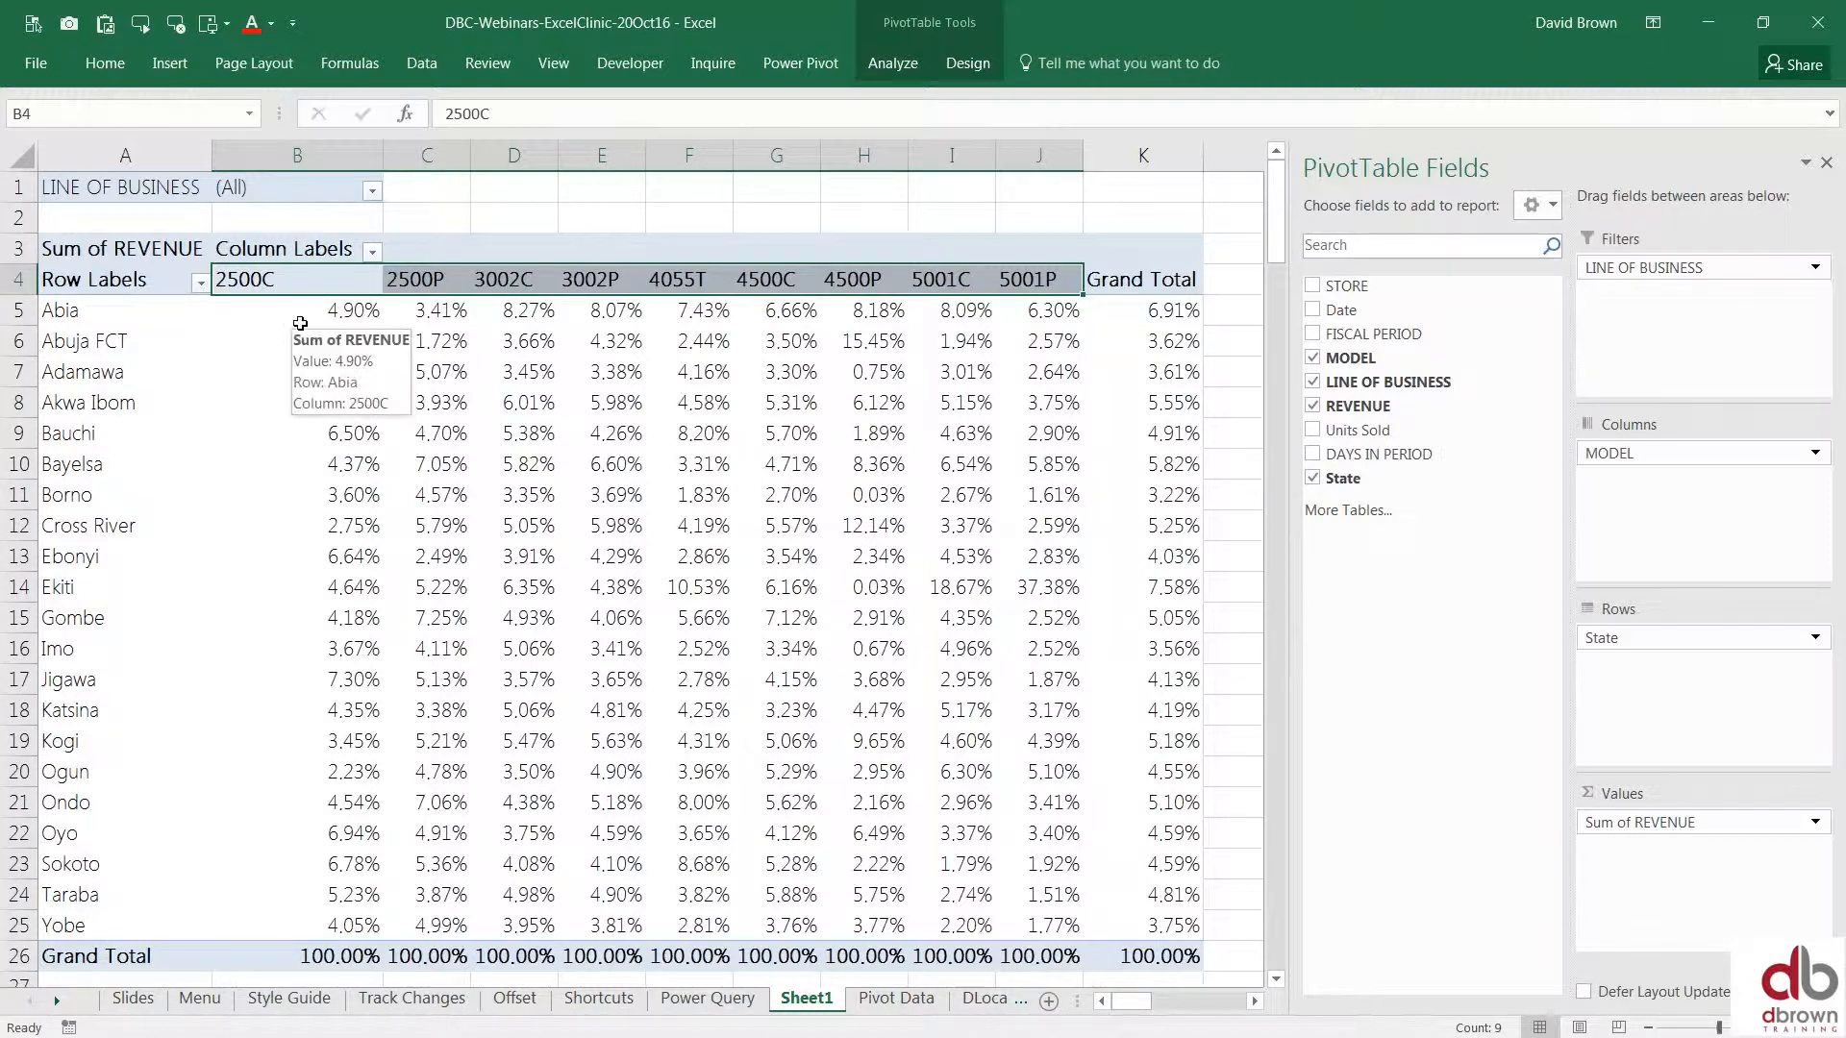
Show the pivot table's REVENUE values as % of Row Total.
click(397, 313)
right_click(529, 405)
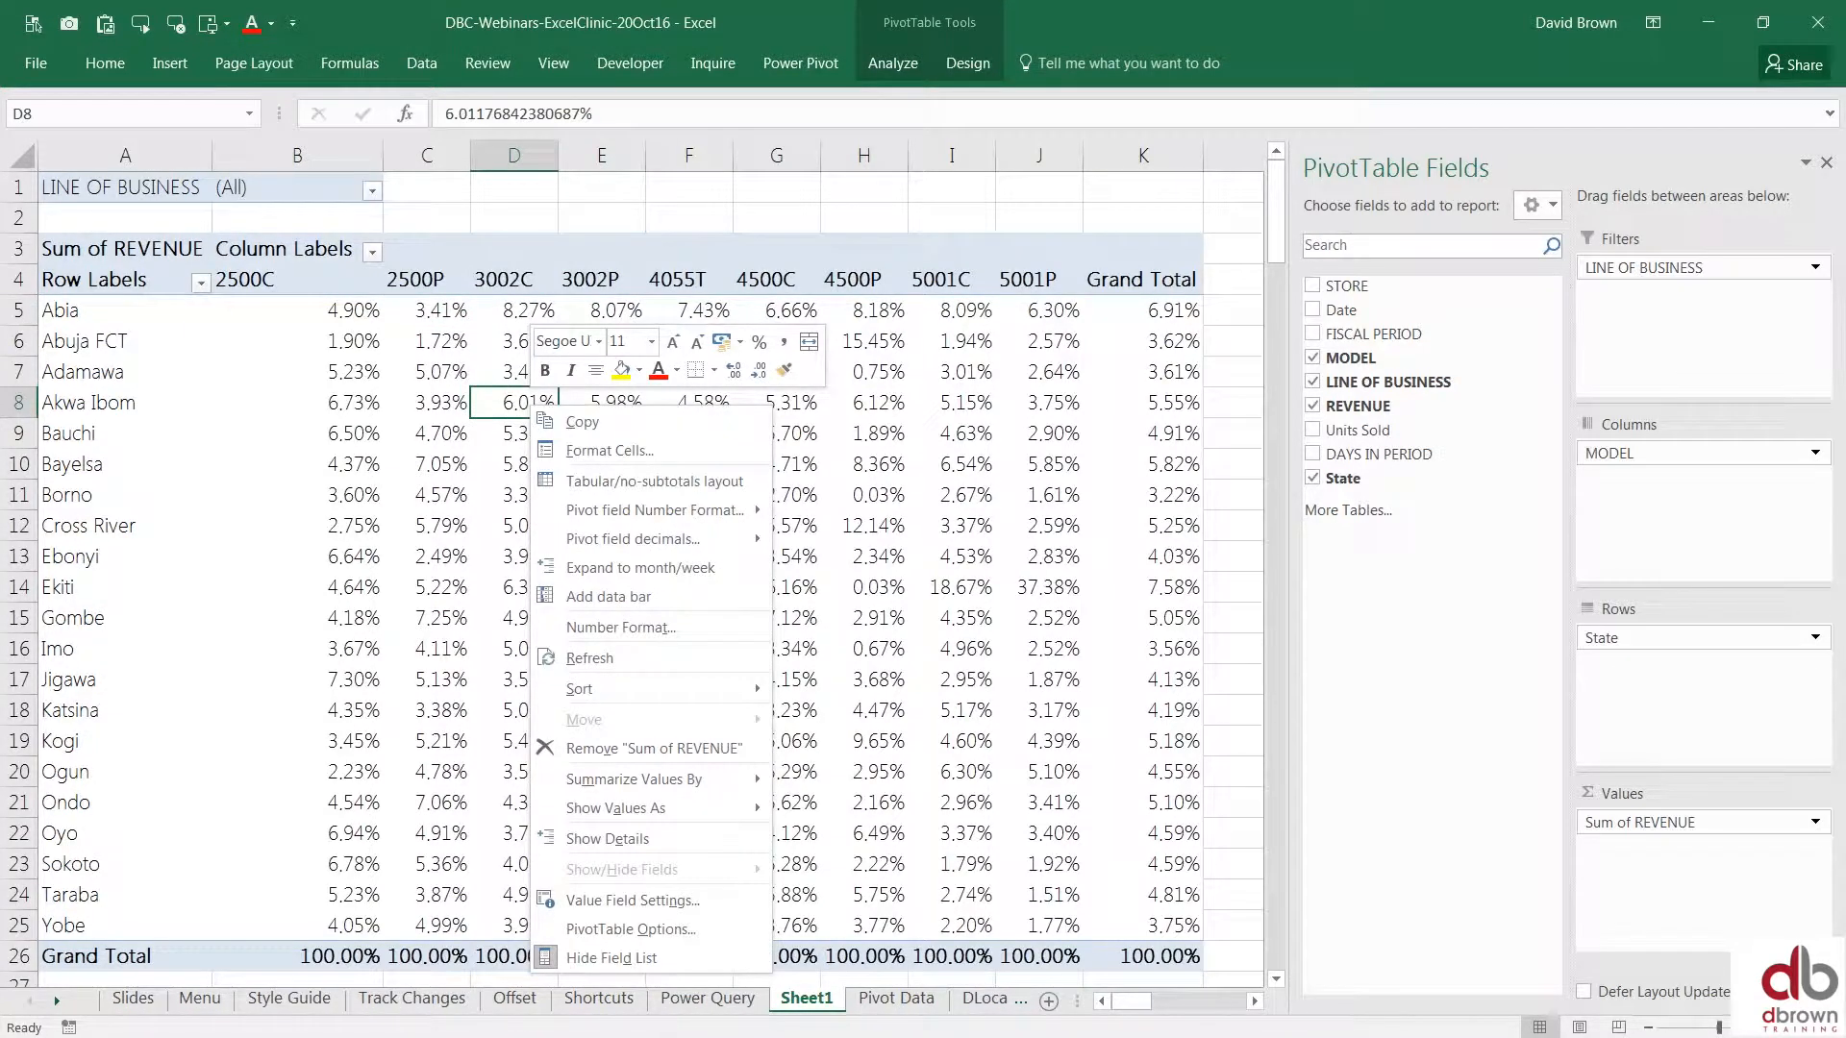
mouse_move(648, 813)
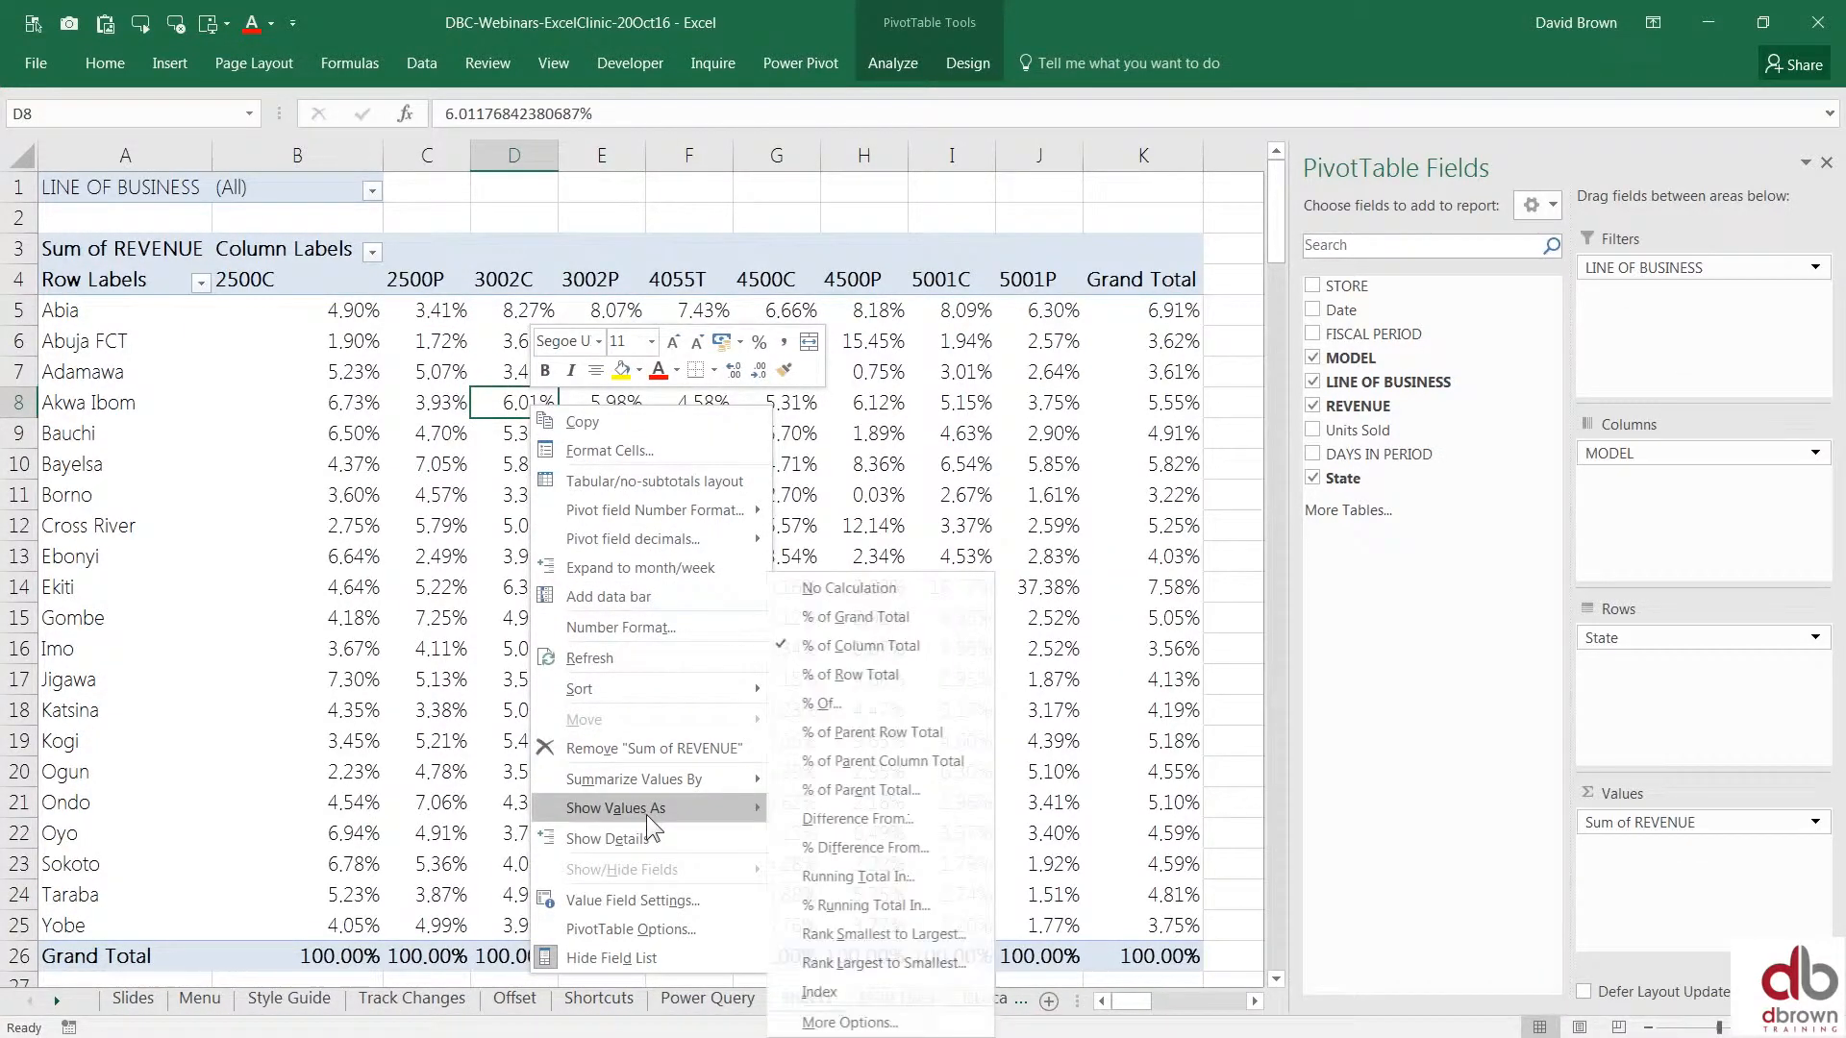
click(846, 678)
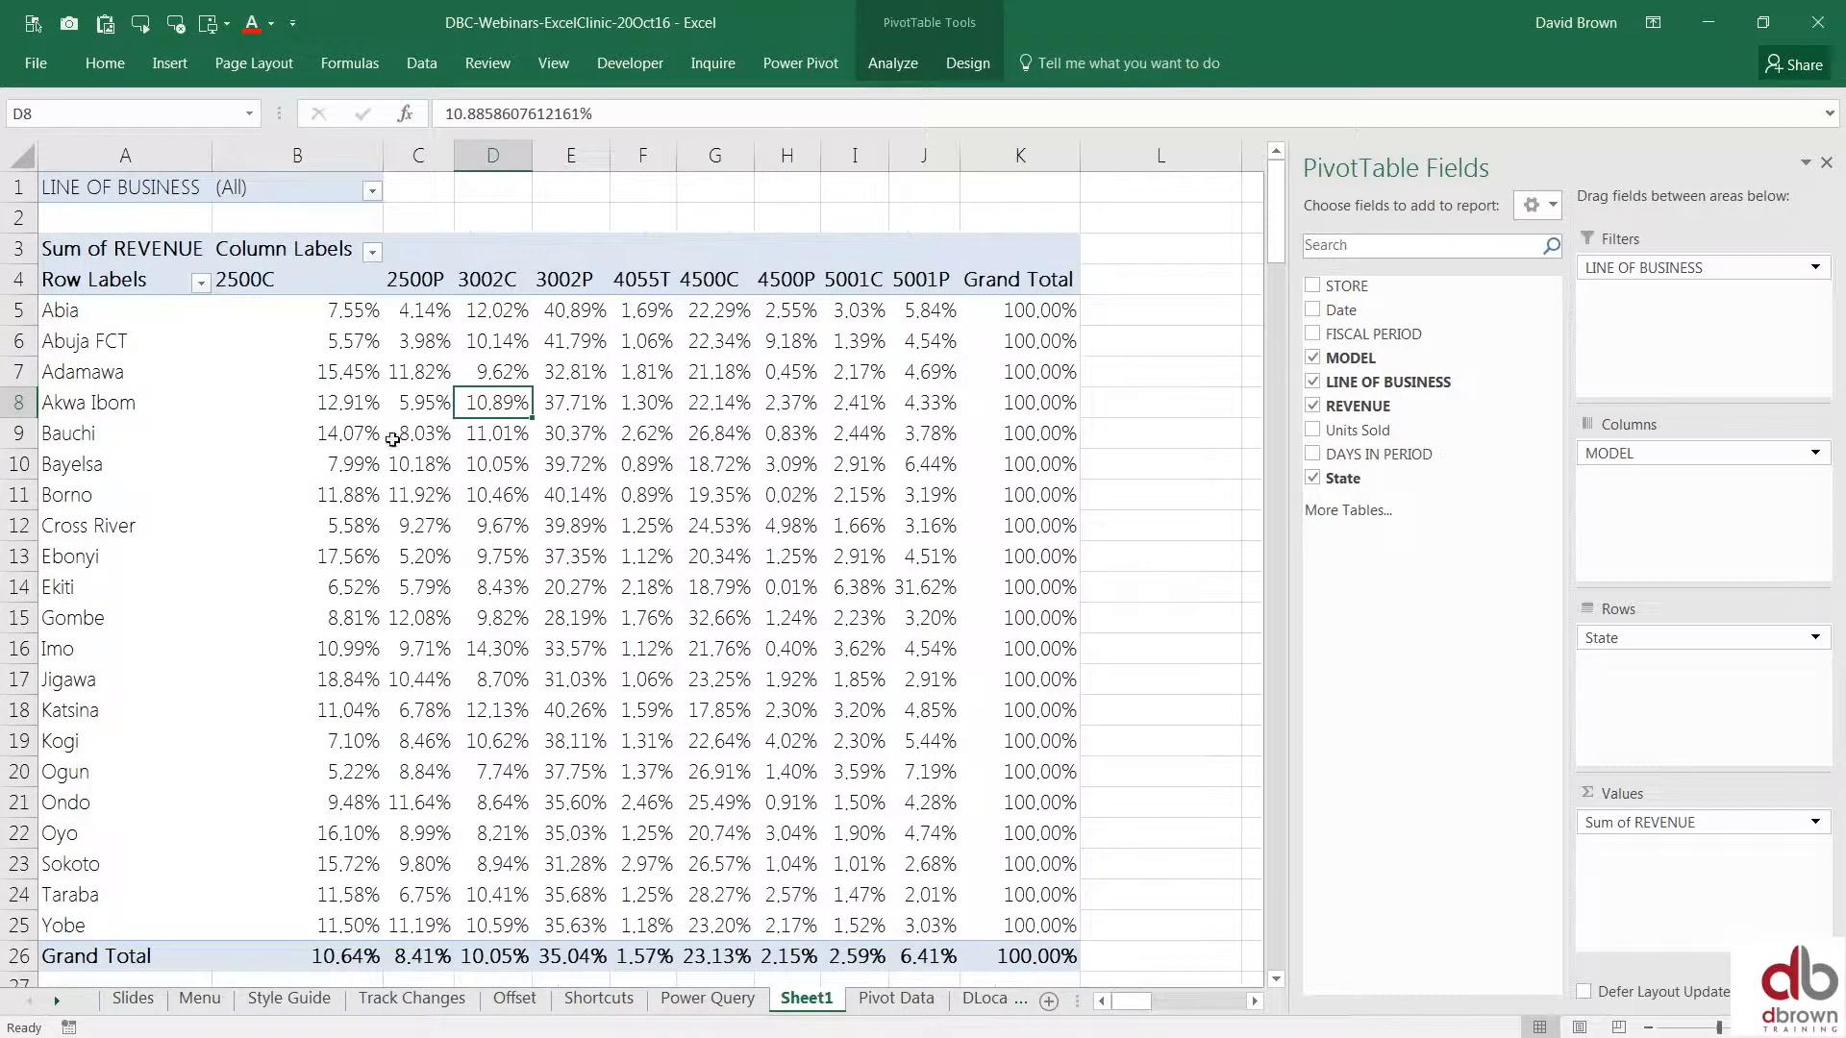
Examine Abia's revenue shares by model, checking 2500C, 3002P and 4055T and selecting the row's shares from 2500C to 5001P.
click(351, 313)
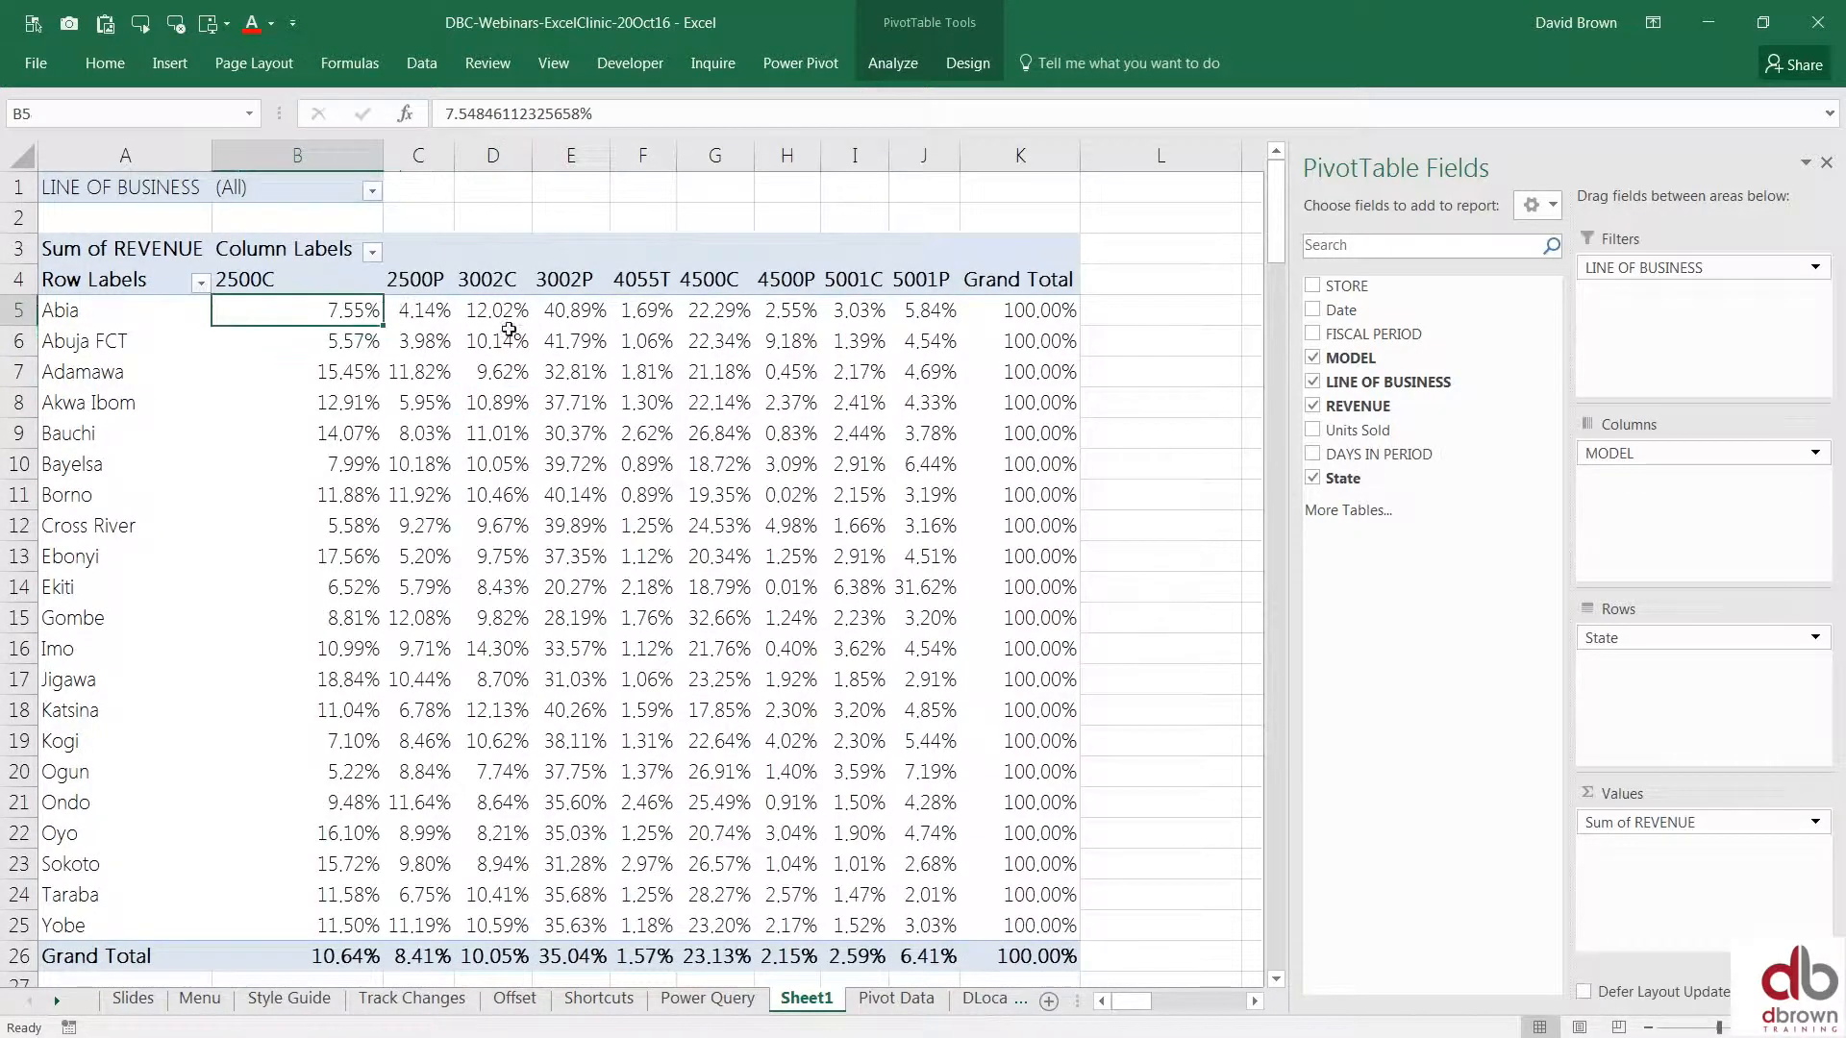
click(586, 313)
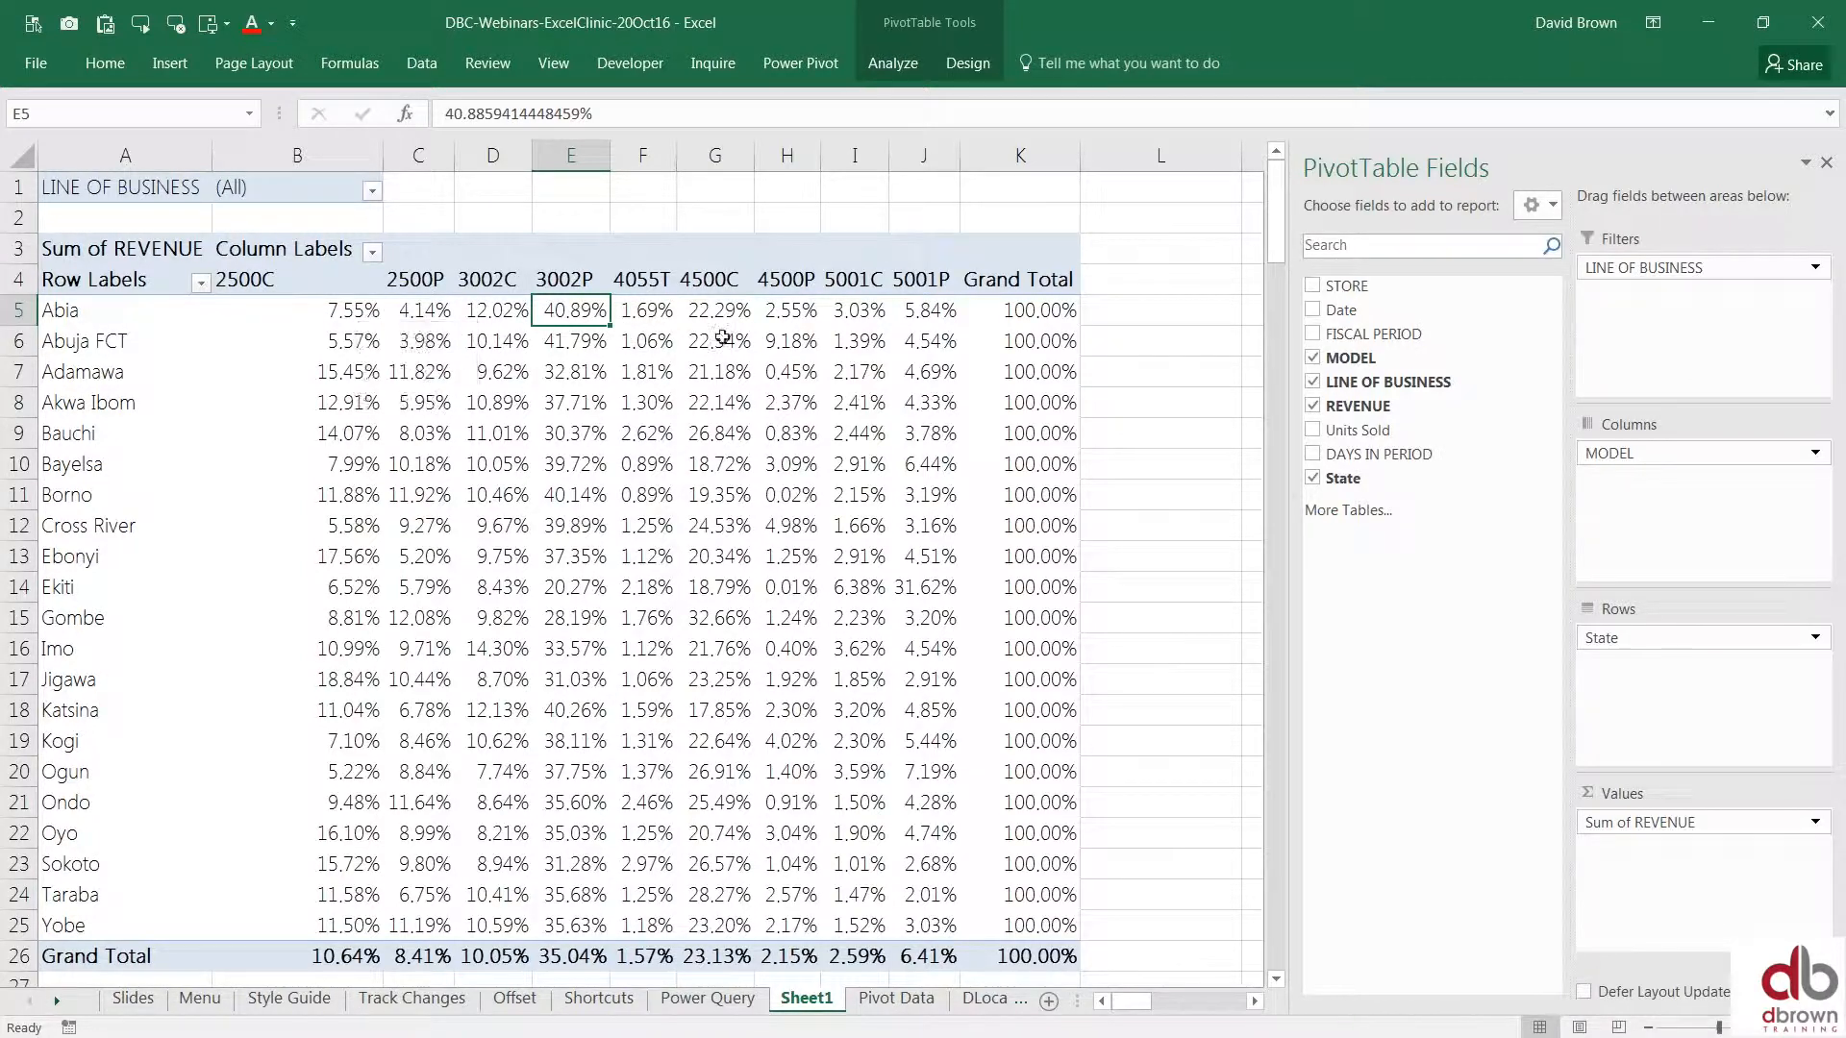
click(640, 311)
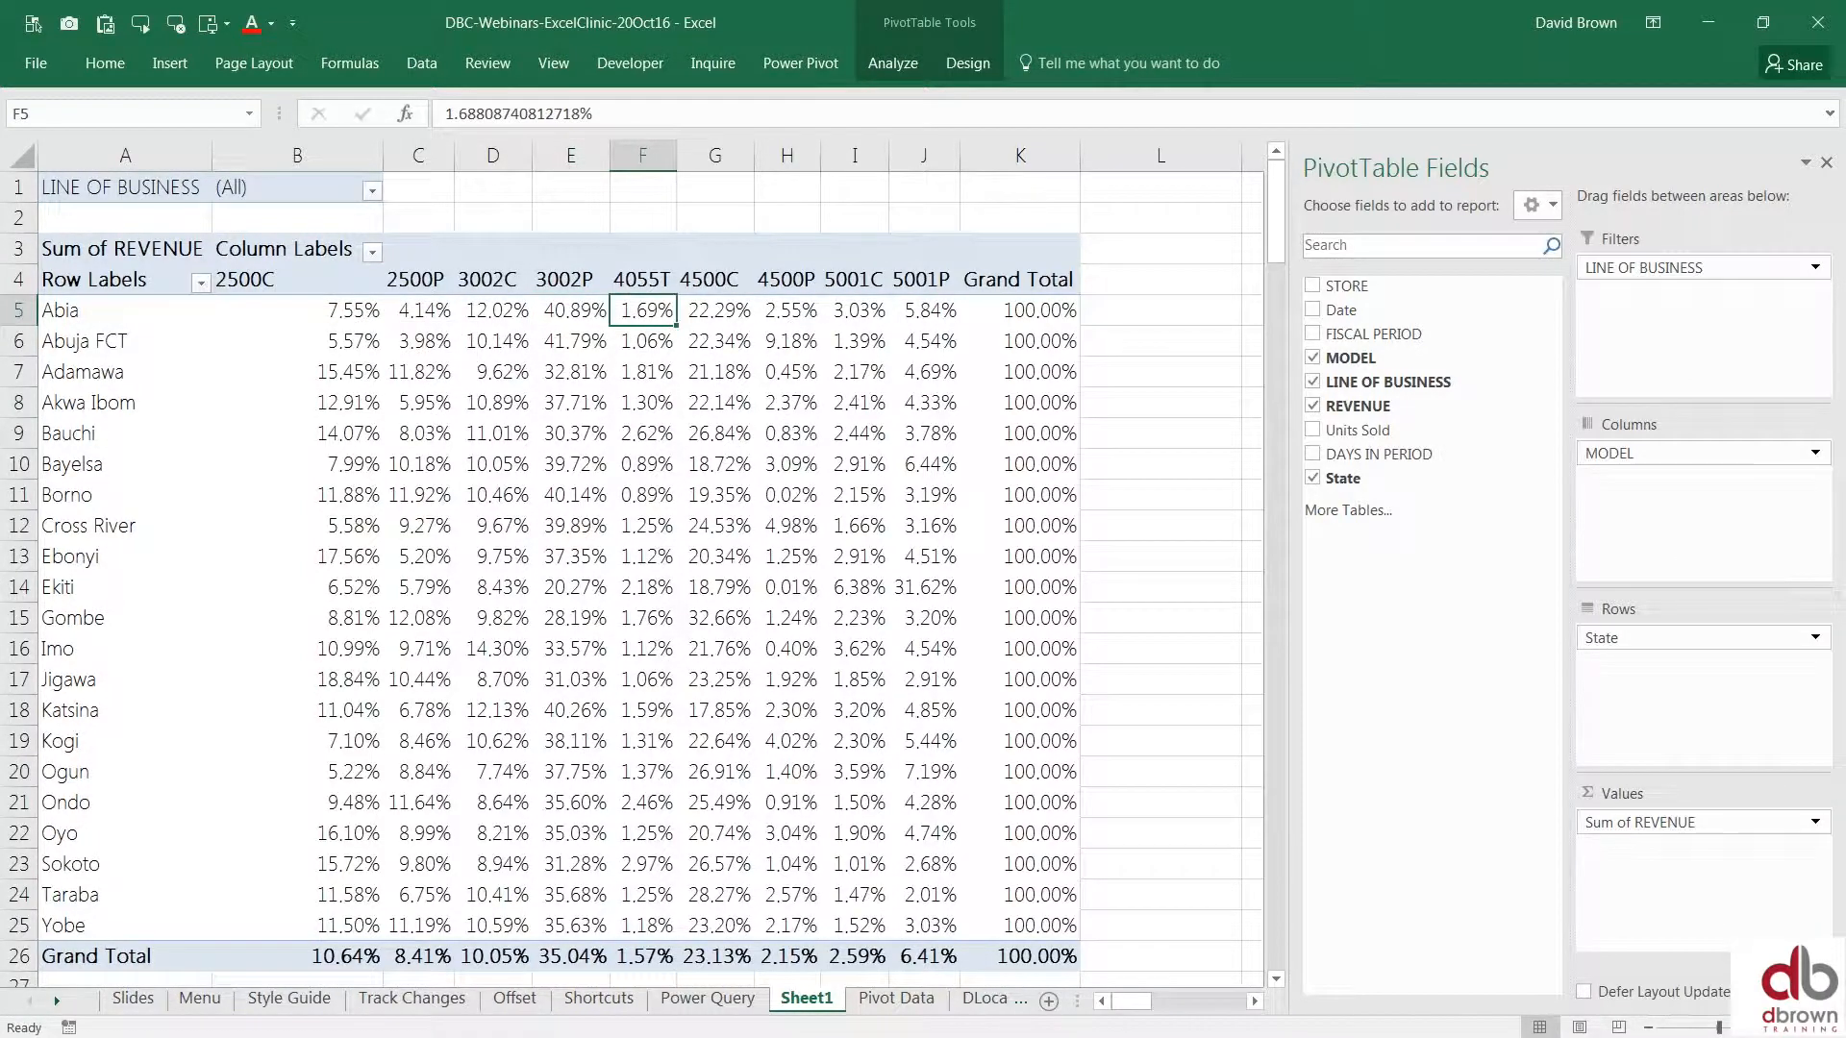
drag(369, 310, 904, 306)
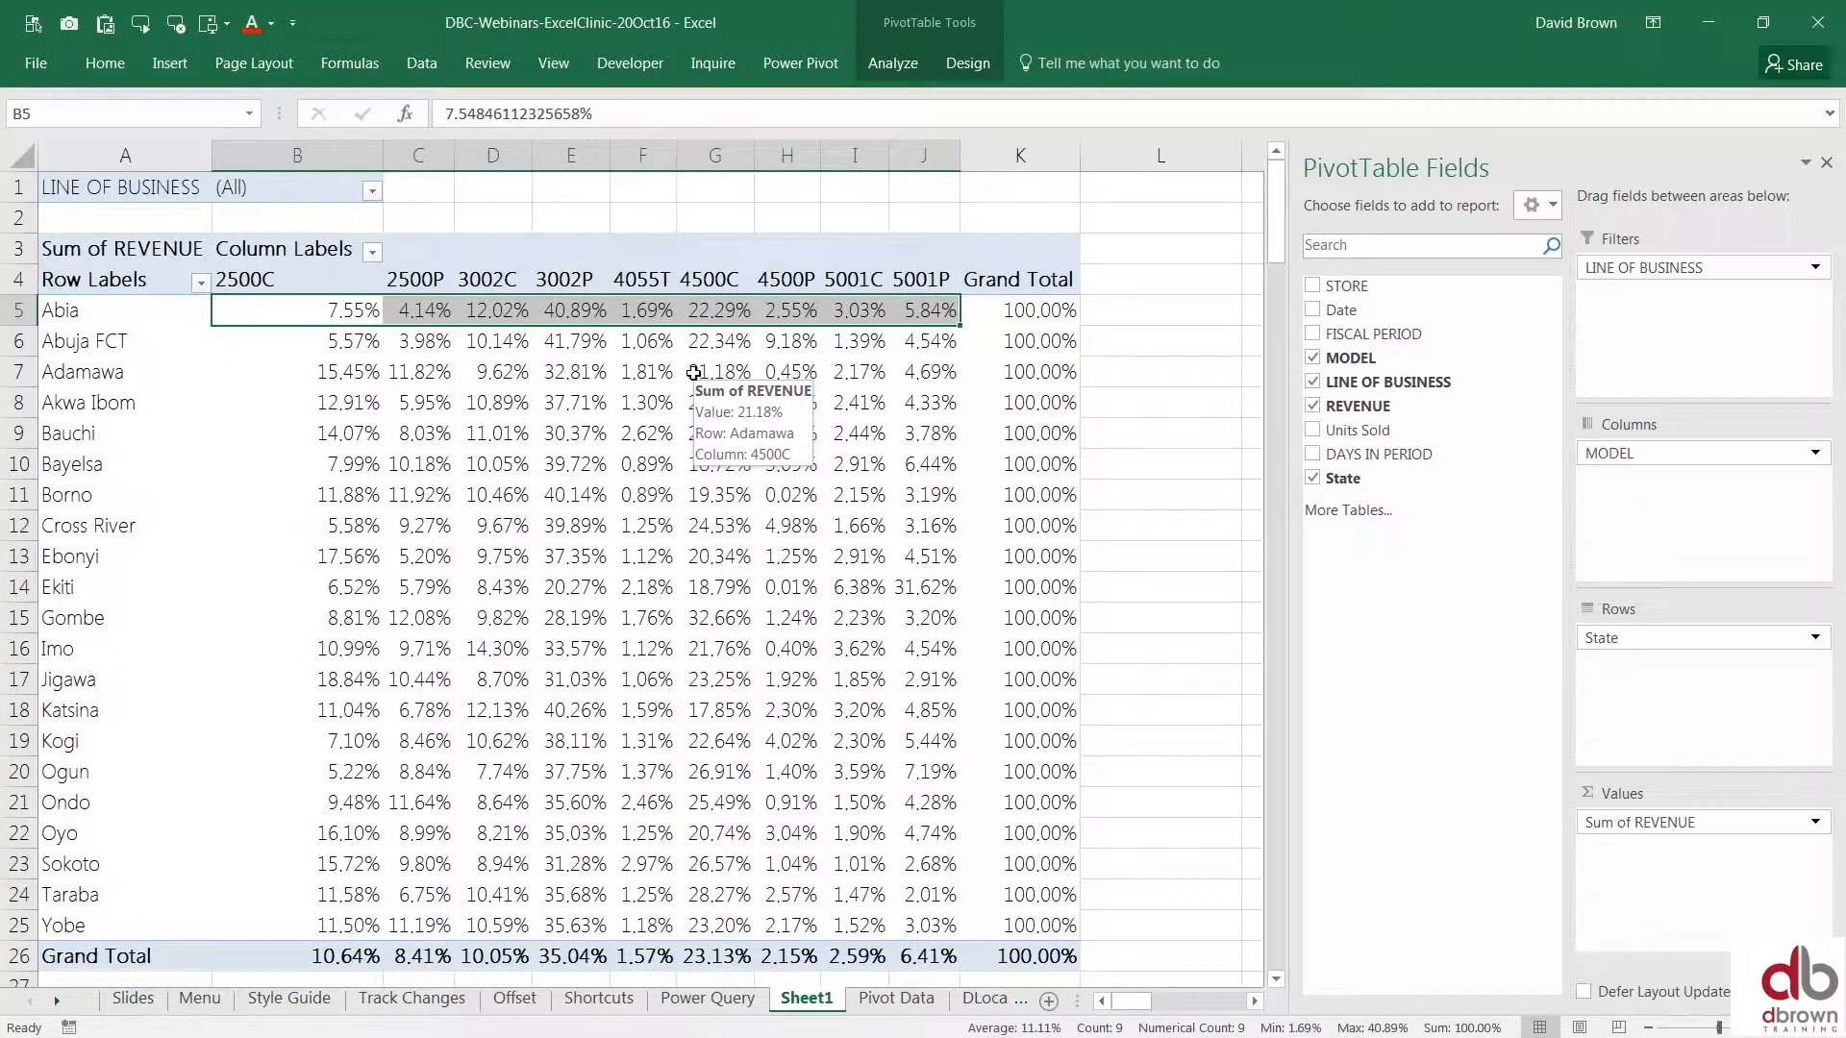
Switch to the Pivot Data sheet to view the source table.
right_click(651, 368)
key(ctrl+Page_Down)
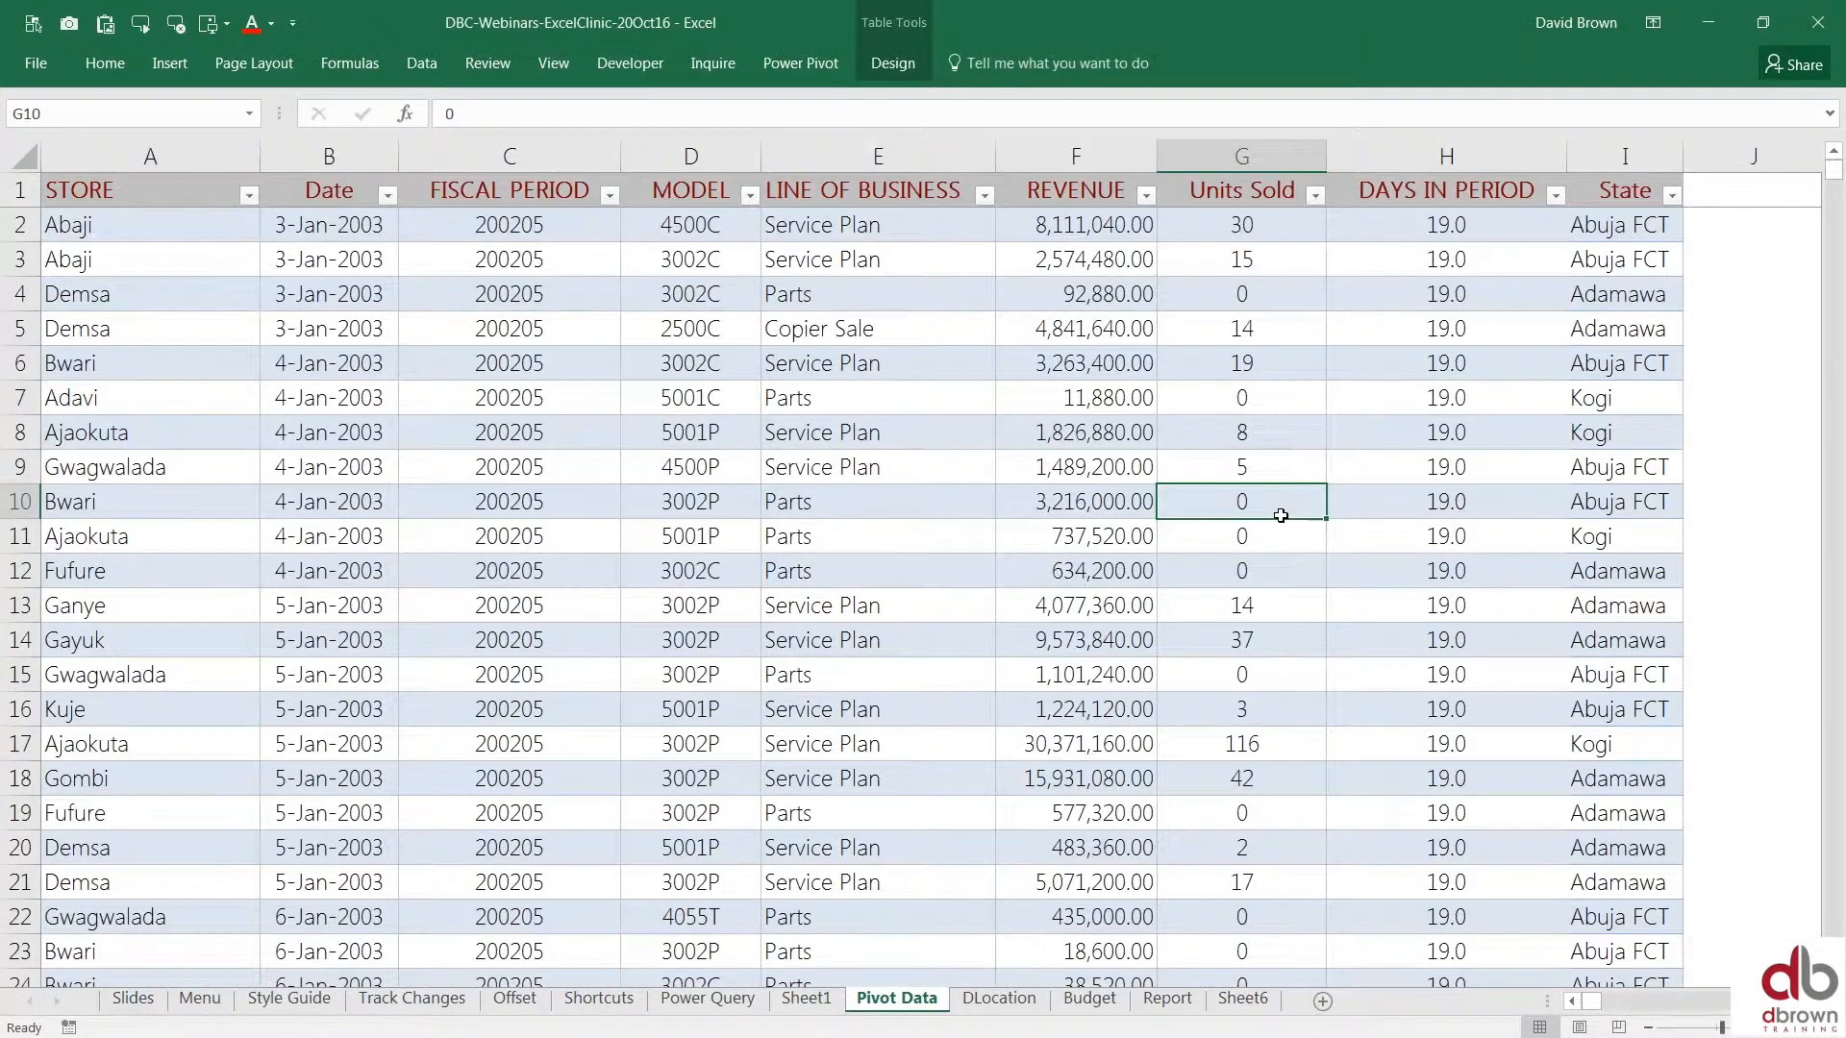